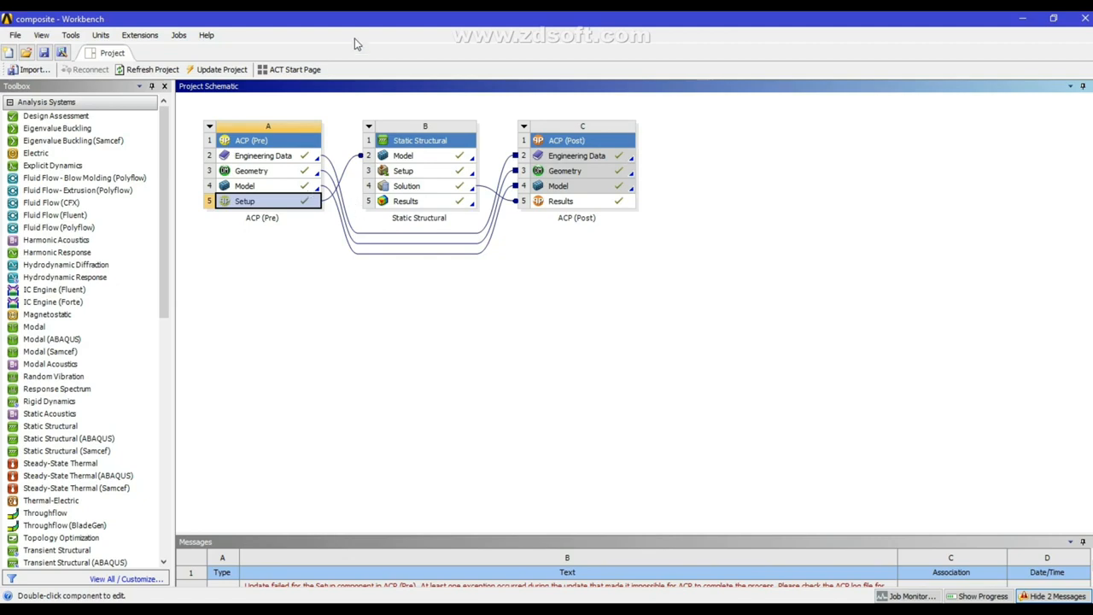
Open the Static Structural results and review the solid model, materials and coordinate systems in the model outline
{"action": "left_click", "coordinate": [405, 205]}
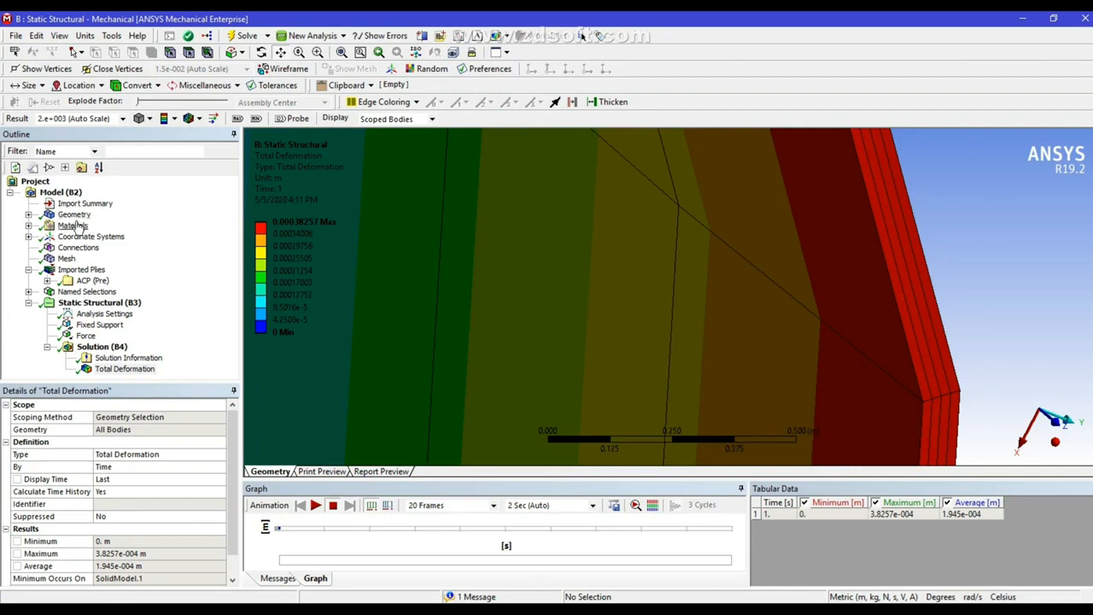
{"action": "left_click", "coordinate": [27, 215]}
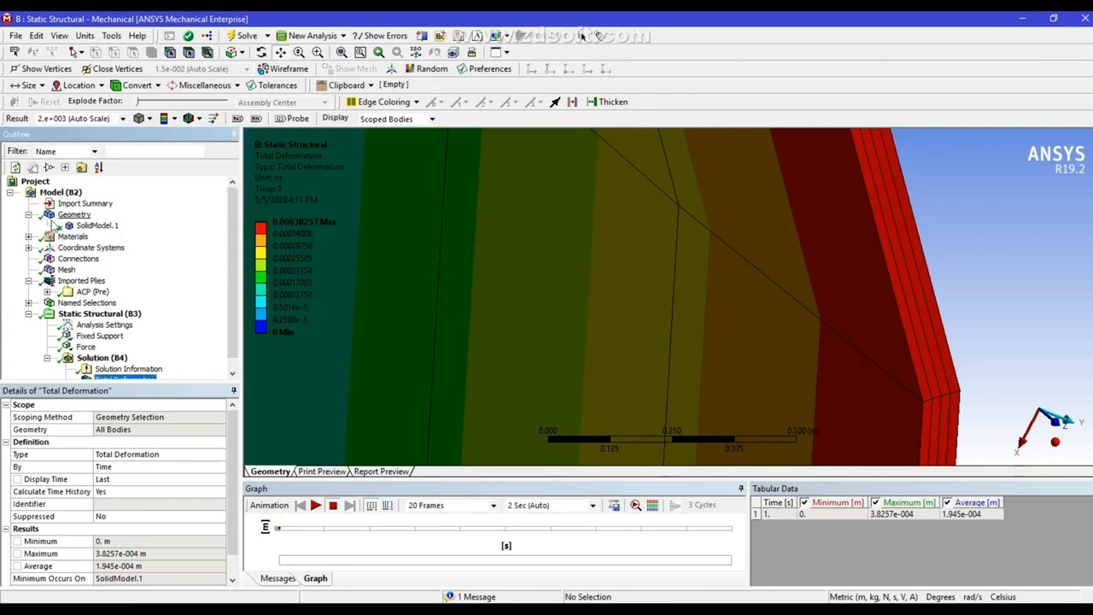
{"action": "left_click", "coordinate": [98, 225]}
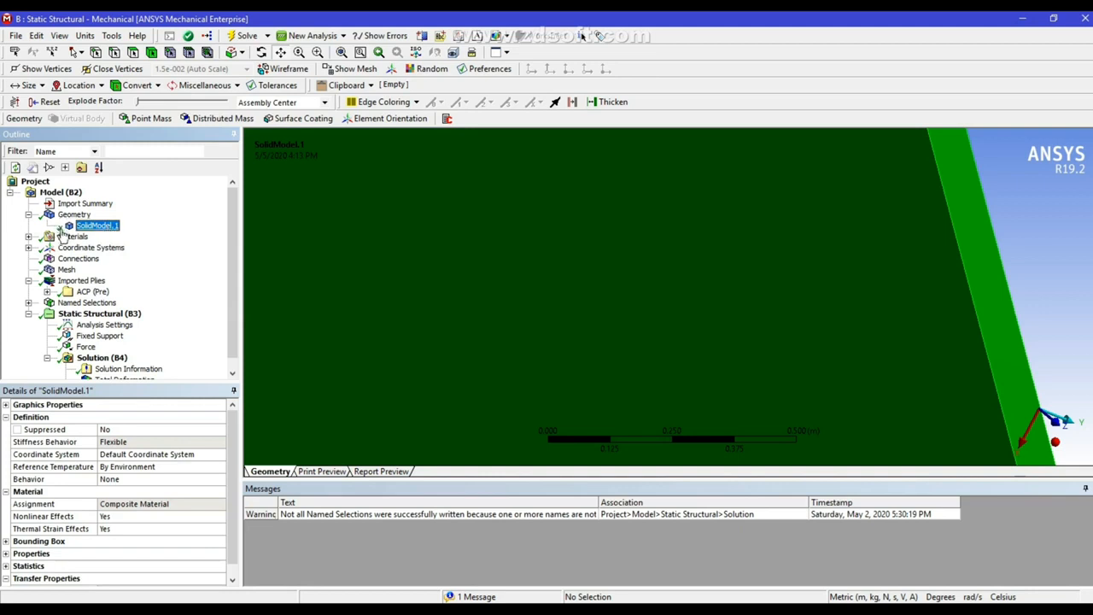
{"action": "left_click", "coordinate": [30, 238]}
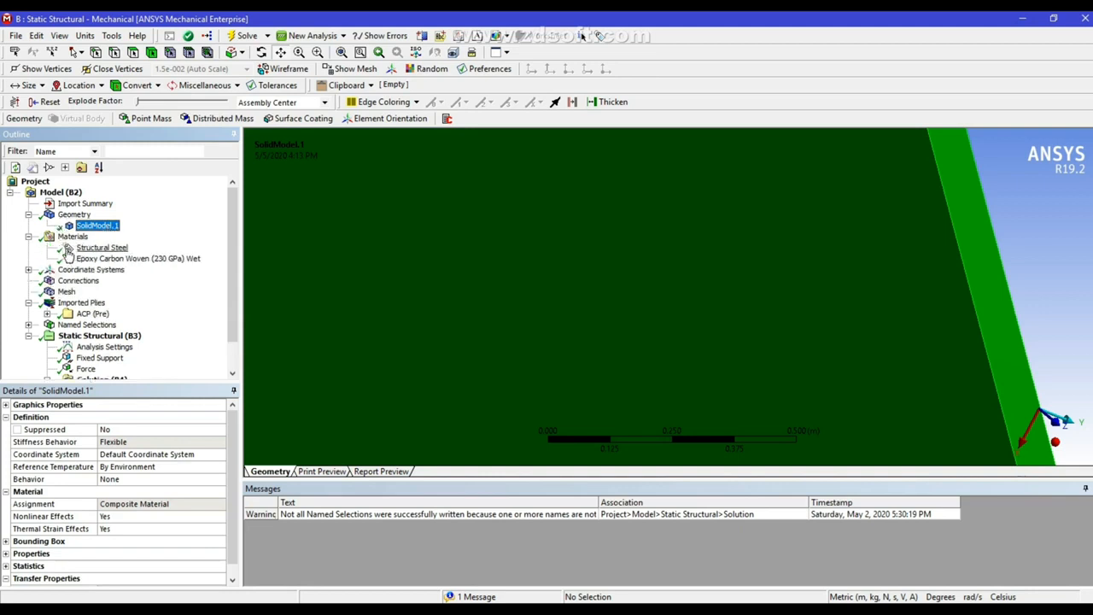
{"action": "left_click", "coordinate": [28, 269]}
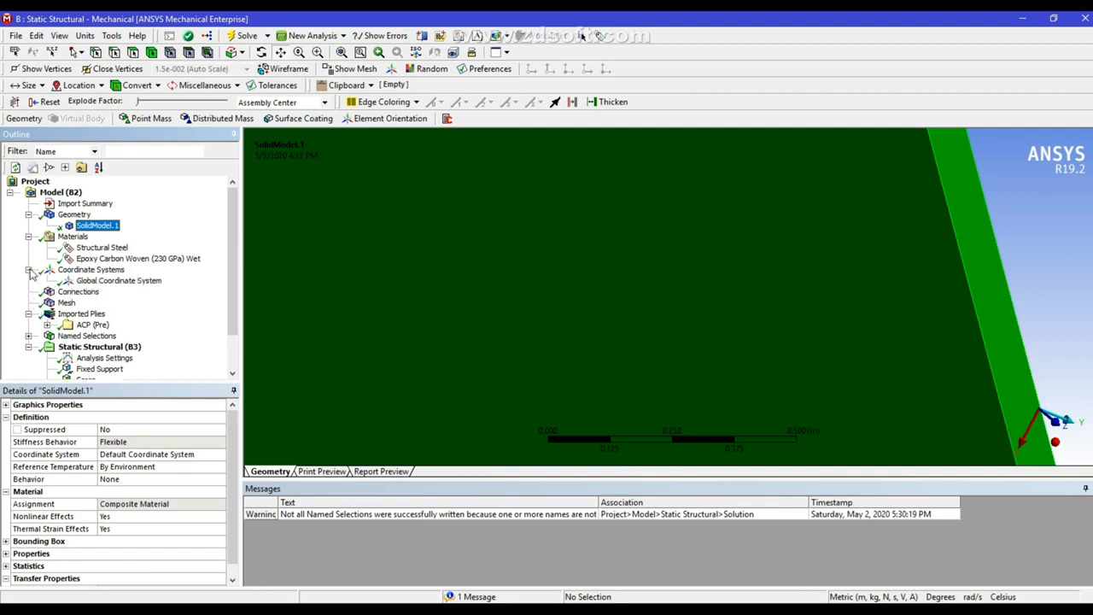
{"action": "left_click", "coordinate": [28, 314]}
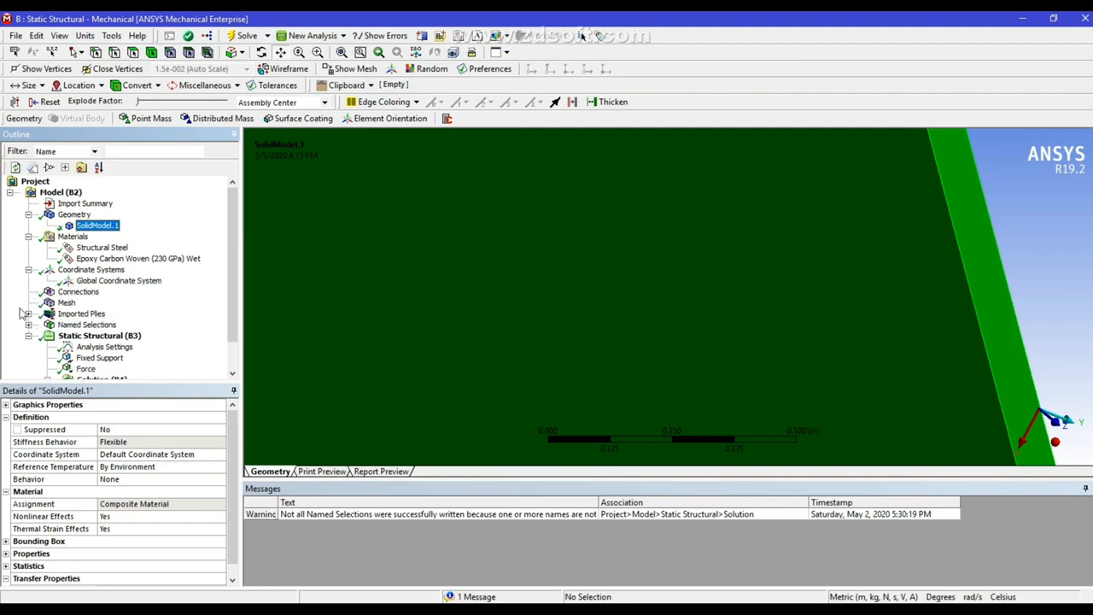
{"action": "left_click", "coordinate": [28, 313]}
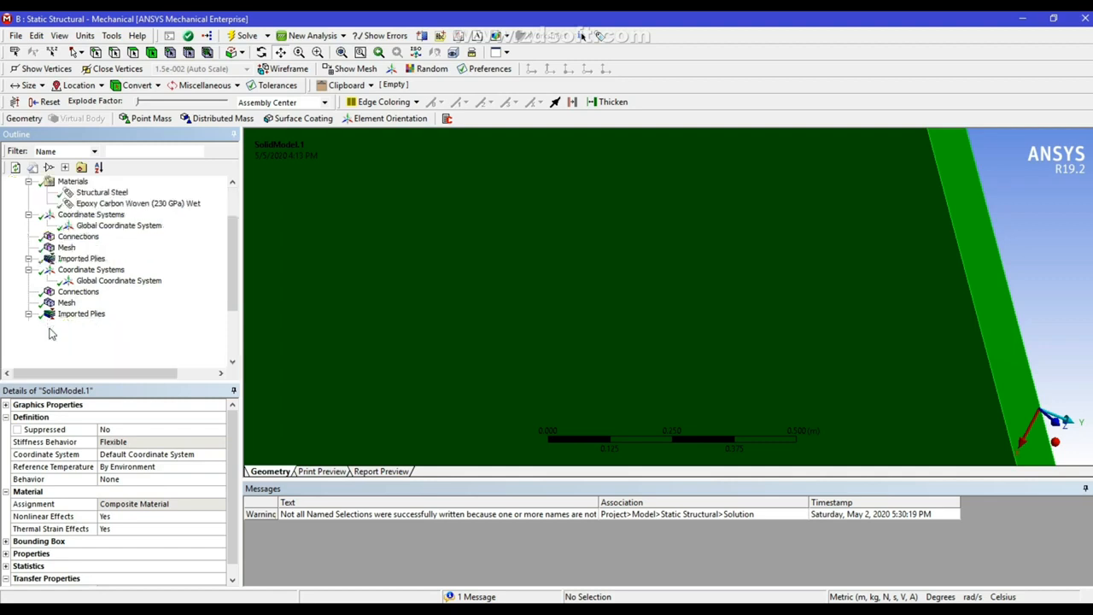
Examine the properties of the four imported ply layers, P1L1 to P1L4, under ModelingPly.1
{"action": "left_click", "coordinate": [188, 325]}
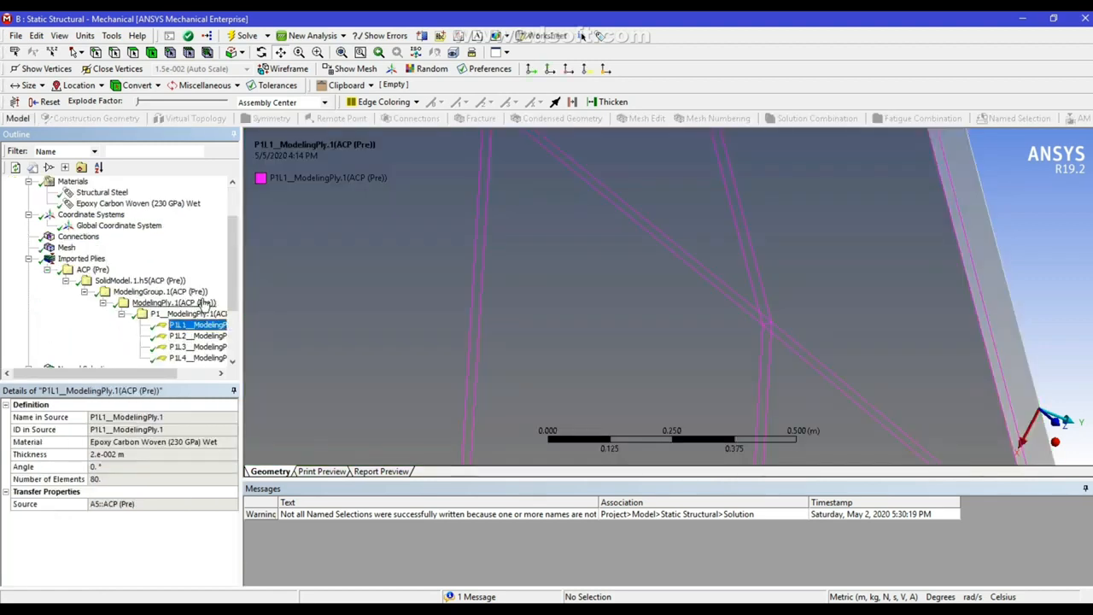
{"action": "scroll", "coordinate": [171, 307], "scroll_direction": "down", "scroll_amount": 3}
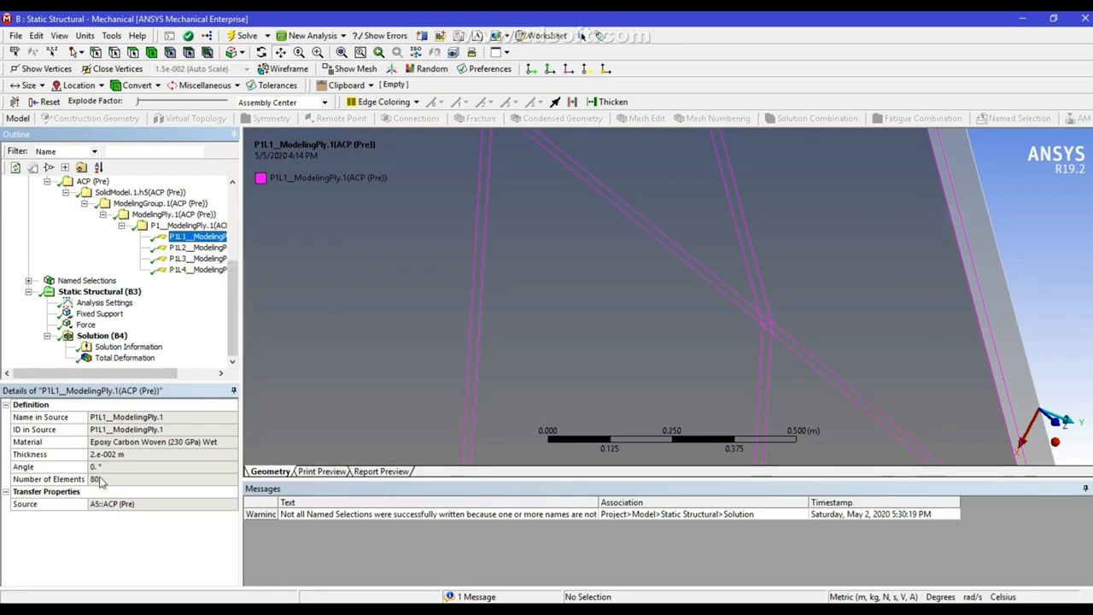
{"action": "left_click", "coordinate": [194, 247]}
{"action": "left_click", "coordinate": [196, 258]}
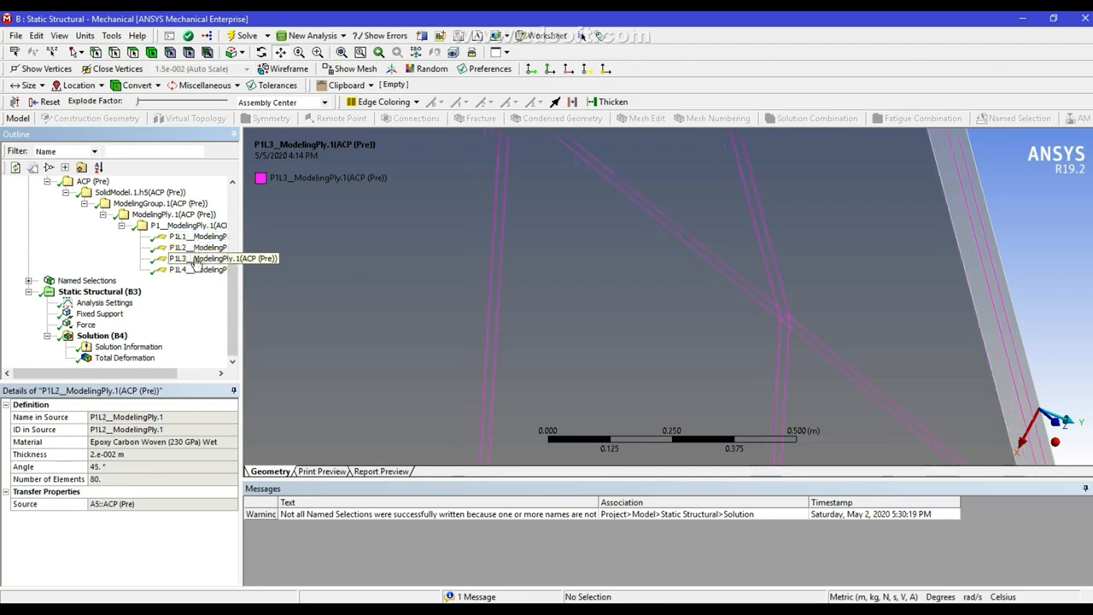
{"action": "left_click", "coordinate": [198, 270]}
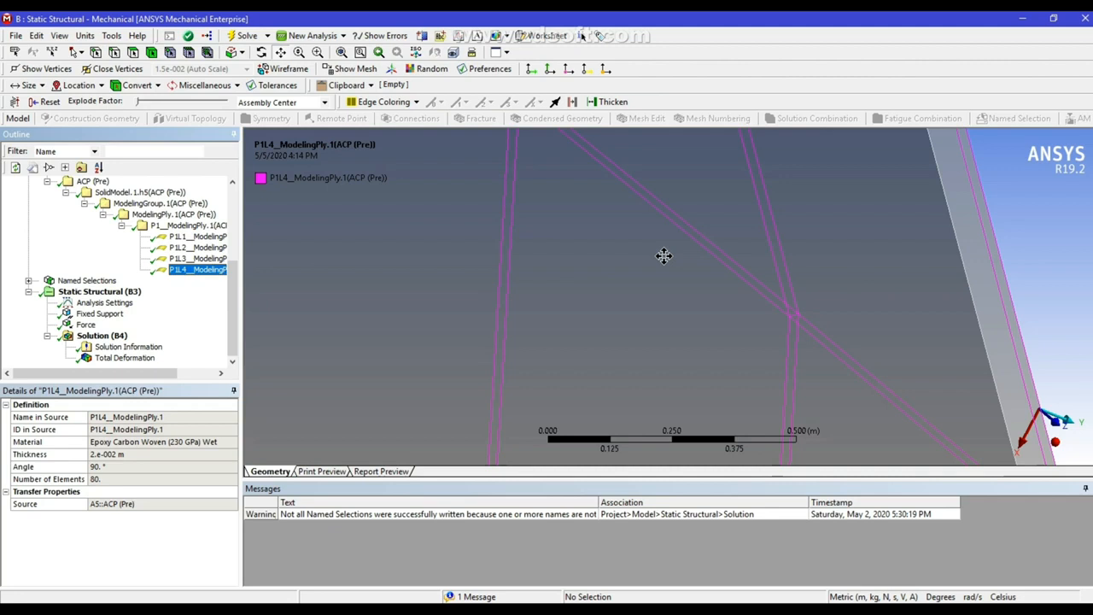
Review the Fixed Support and Force, and inspect the Total Deformation contours around the ring from several views
{"action": "left_click", "coordinate": [95, 314]}
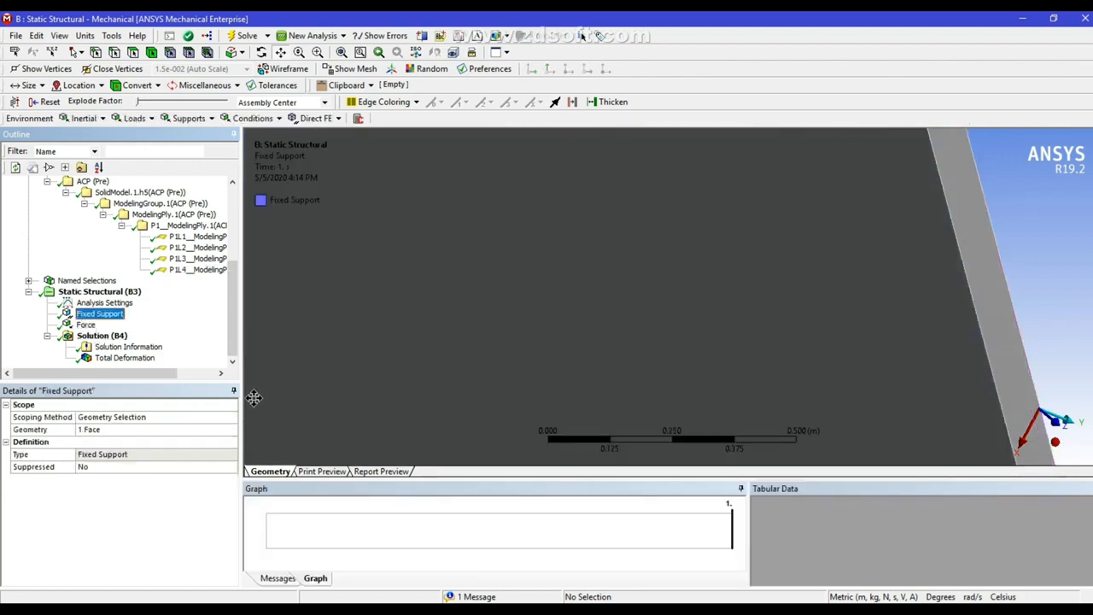
{"action": "left_click", "coordinate": [86, 324]}
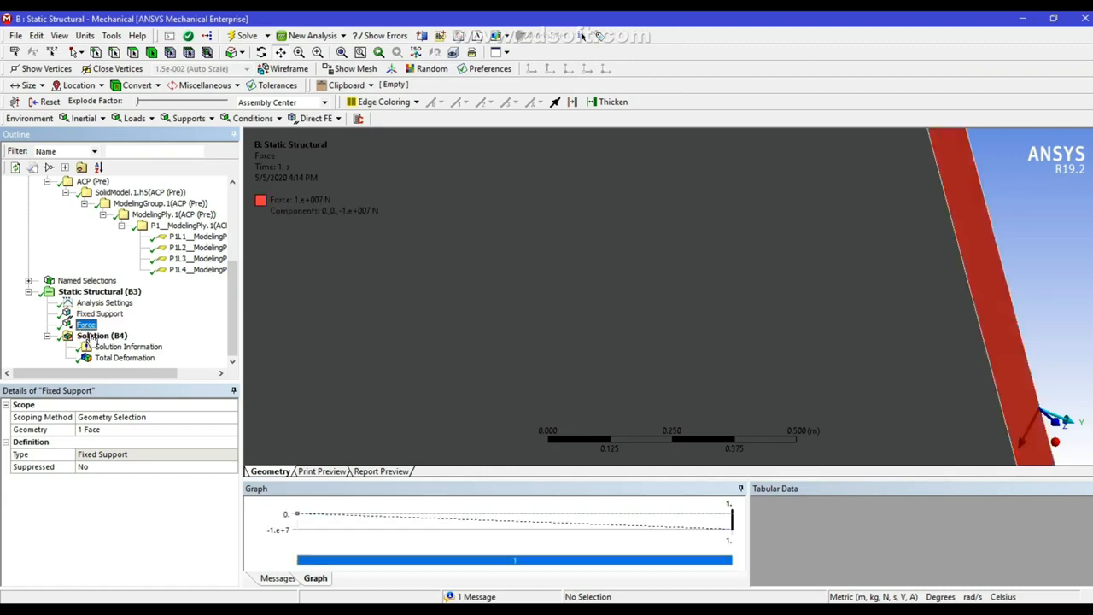
{"action": "left_click", "coordinate": [121, 358]}
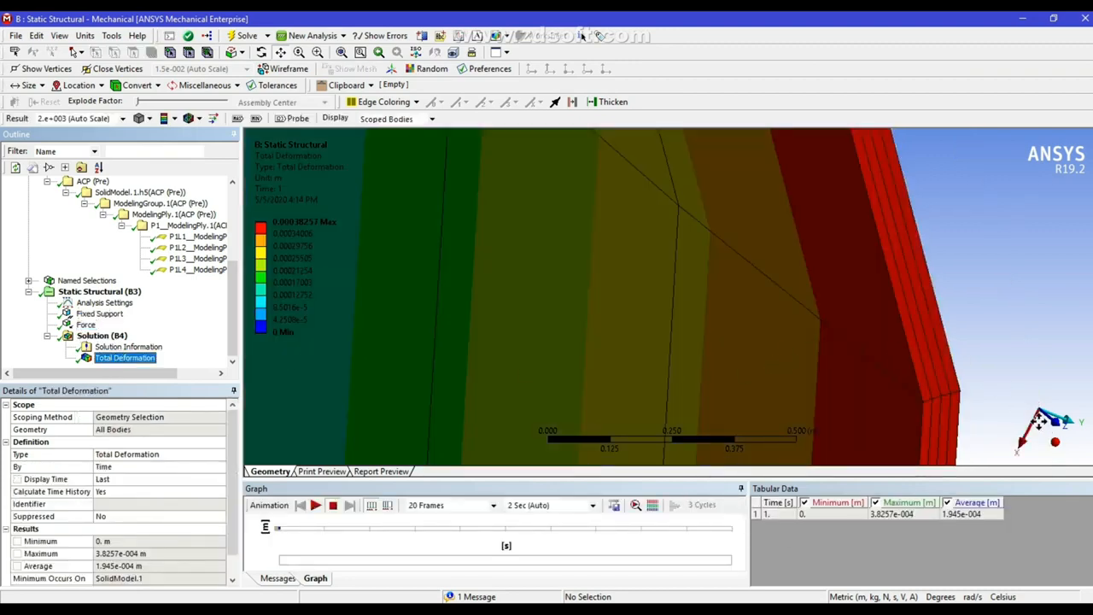
{"action": "left_click", "coordinate": [1058, 445]}
{"action": "scroll", "coordinate": [854, 362], "scroll_direction": "down", "scroll_amount": 6}
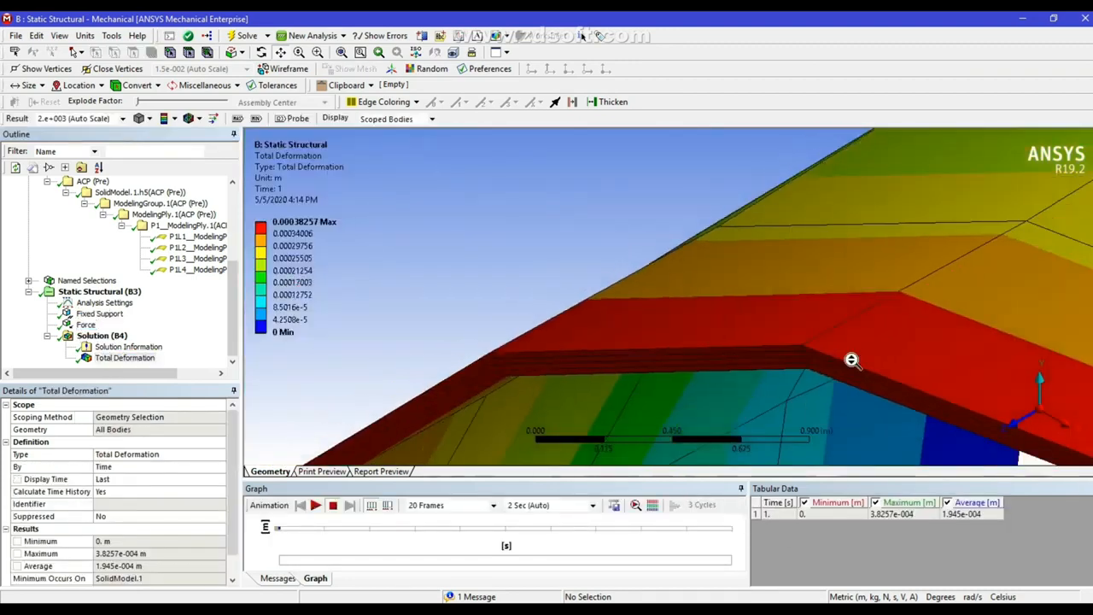
{"action": "scroll", "coordinate": [858, 344], "scroll_direction": "down", "scroll_amount": 8}
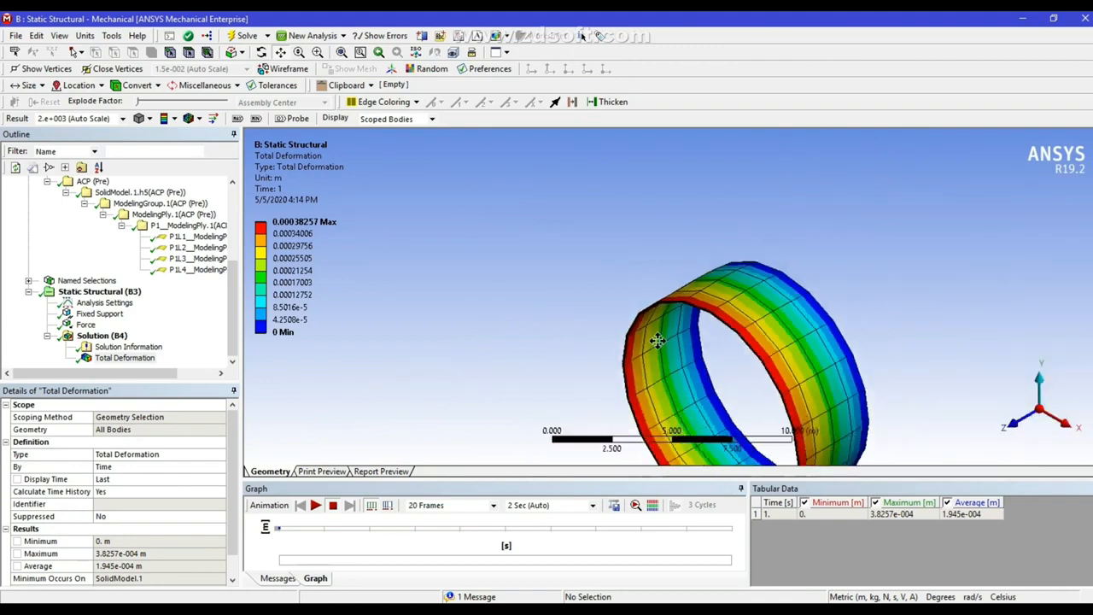
{"action": "scroll", "coordinate": [618, 210], "scroll_direction": "up", "scroll_amount": 8}
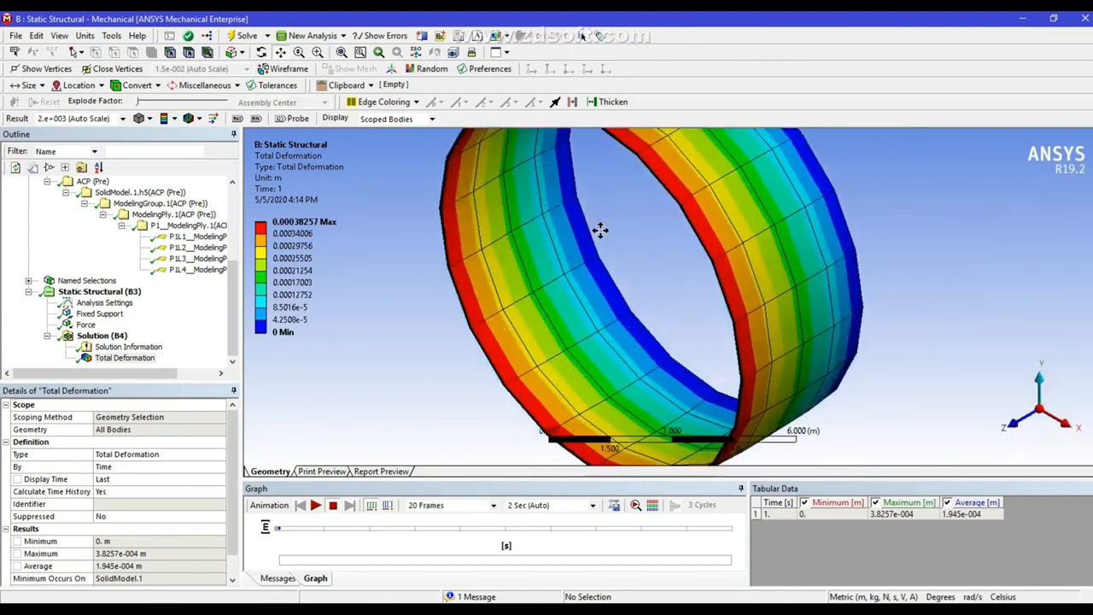
{"action": "scroll", "coordinate": [726, 233], "scroll_direction": "up", "scroll_amount": 5}
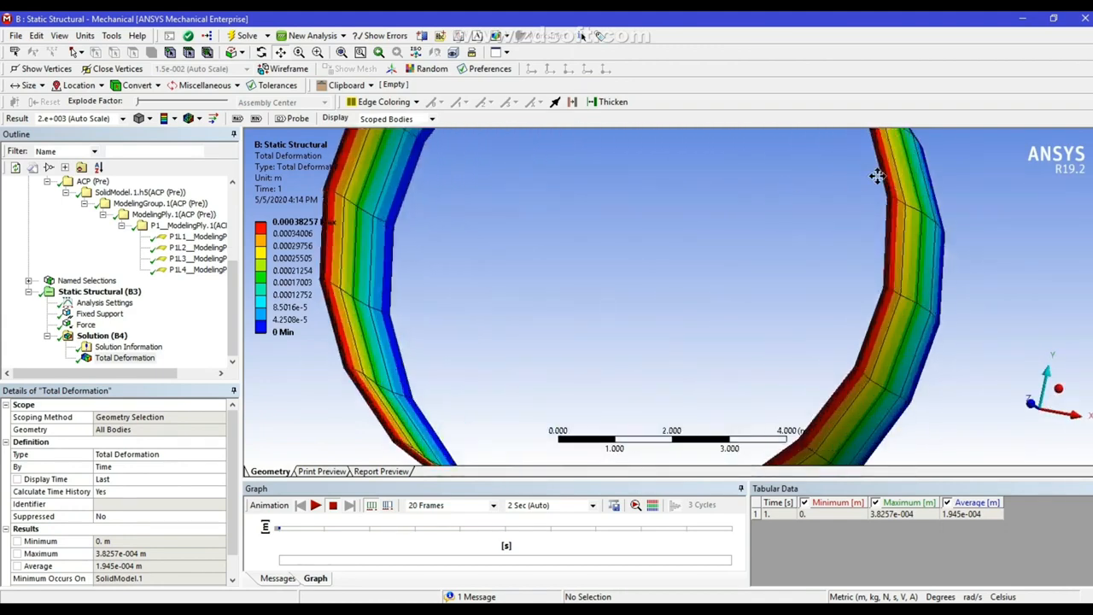
{"action": "scroll", "coordinate": [900, 172], "scroll_direction": "up", "scroll_amount": 2}
{"action": "scroll", "coordinate": [901, 172], "scroll_direction": "down", "scroll_amount": 3}
{"action": "middle_click_drag", "start_coordinate": [888, 197], "coordinate": [771, 232]}
{"action": "scroll", "coordinate": [771, 232], "scroll_direction": "down", "scroll_amount": 4}
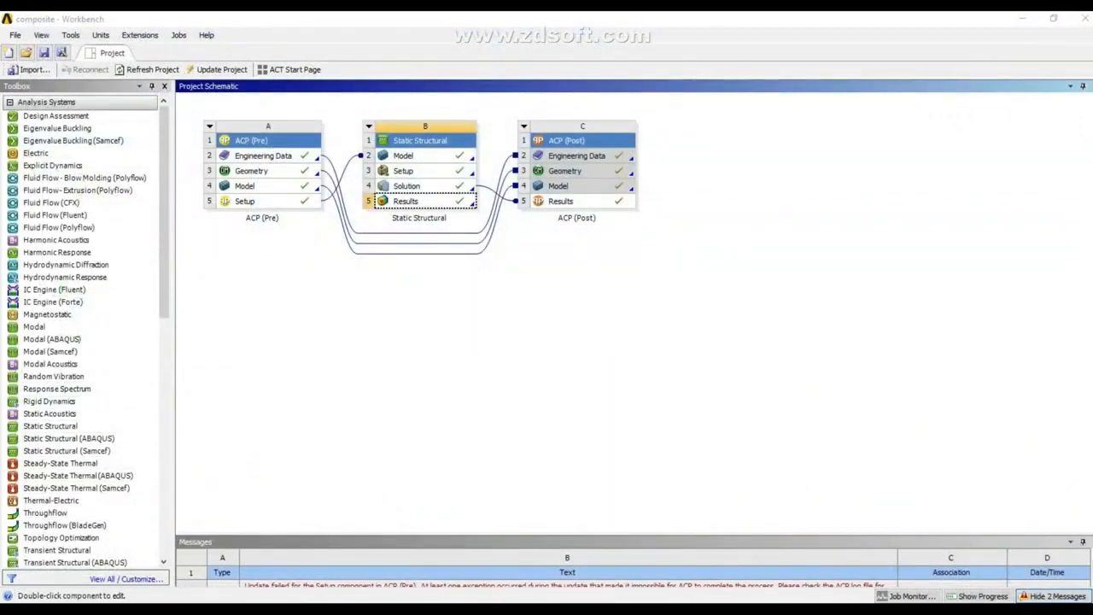
Switch to the ANSYS Composite PrepPost window with the ACP-Pre model and close it
{"action": "left_click", "coordinate": [708, 567]}
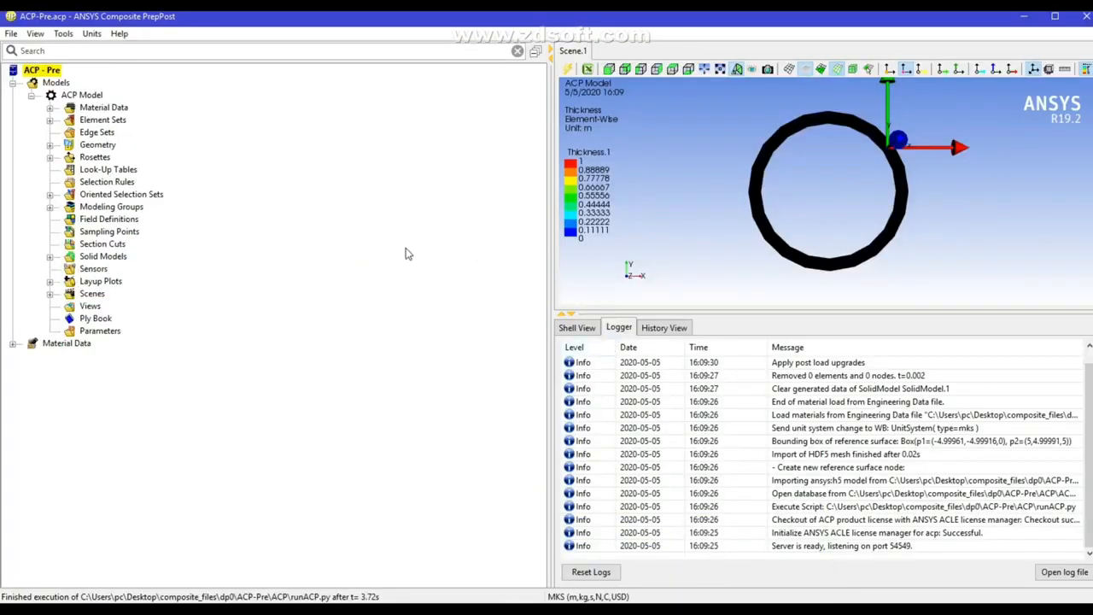
{"action": "left_click", "coordinate": [1085, 17]}
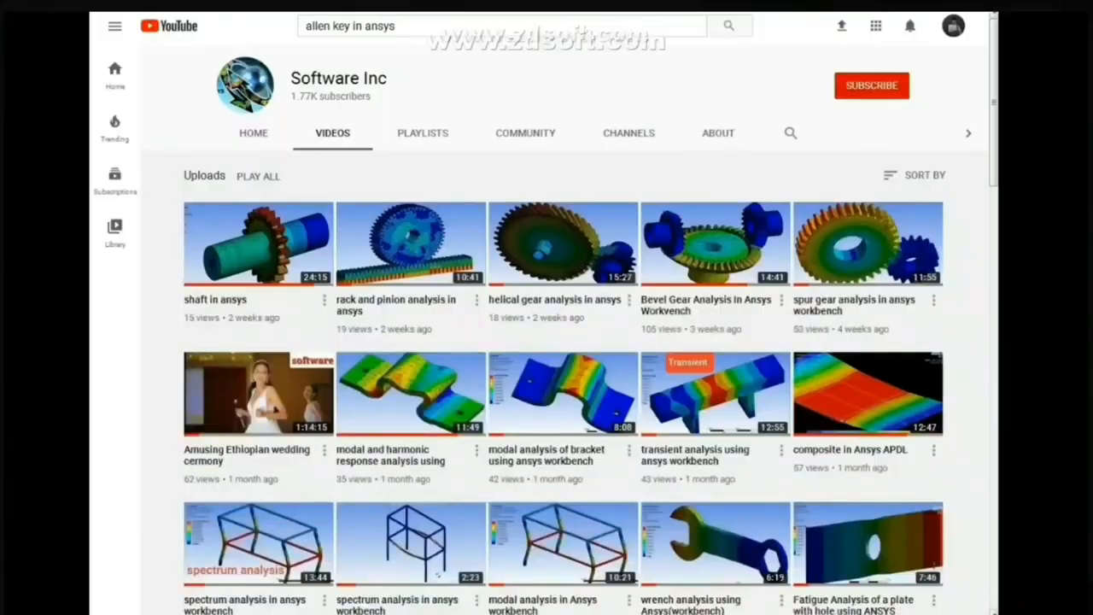
{"action": "scroll", "coordinate": [563, 350], "scroll_direction": "down", "scroll_amount": 3}
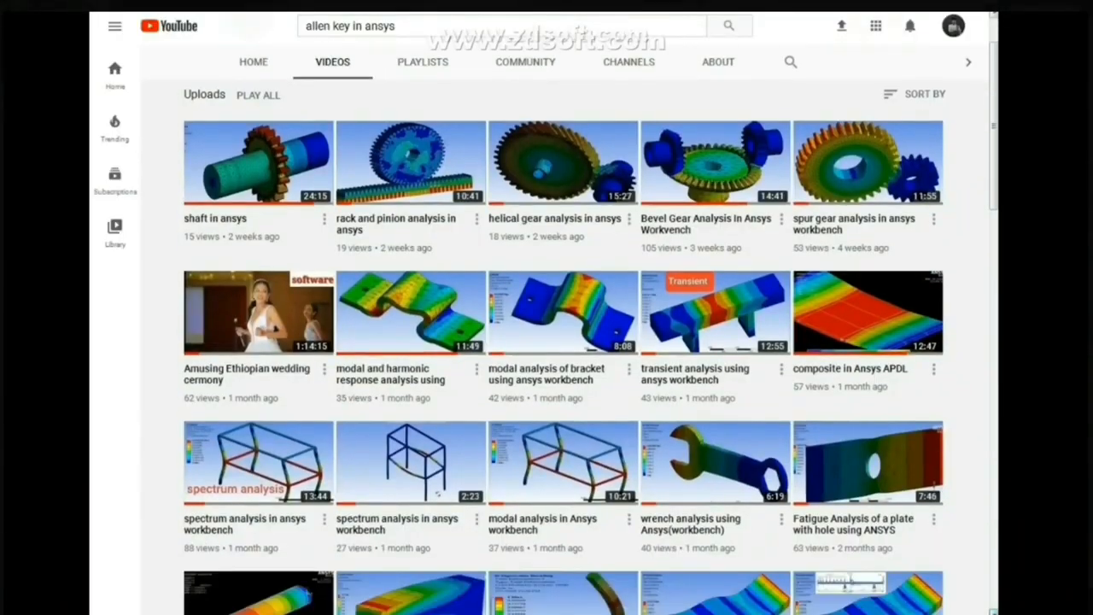
{"action": "scroll", "coordinate": [563, 350], "scroll_direction": "down", "scroll_amount": 3}
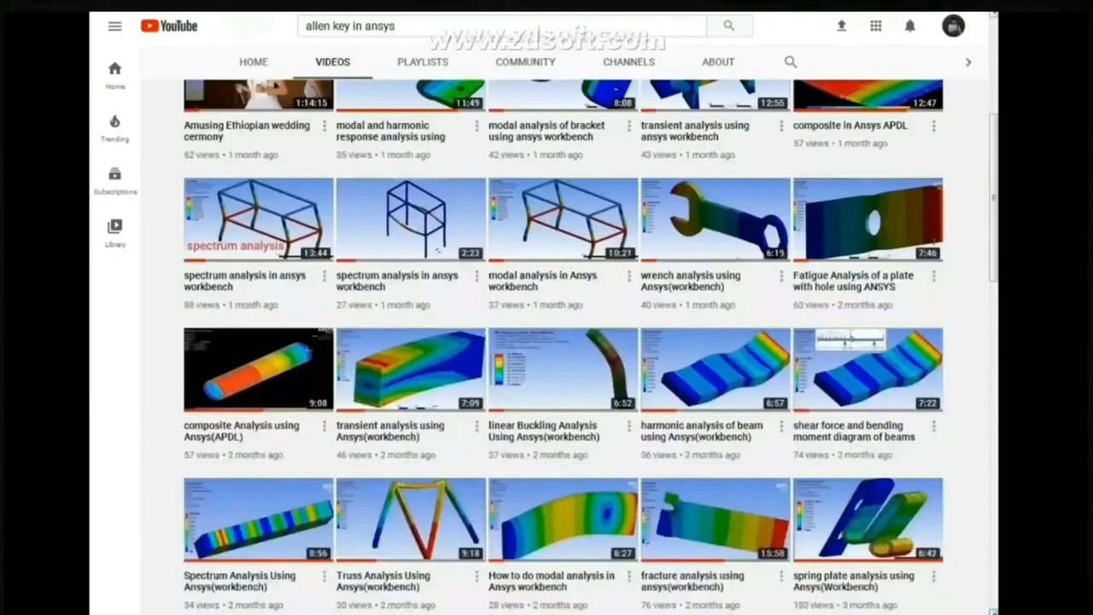
{"action": "scroll", "coordinate": [564, 350], "scroll_direction": "down", "scroll_amount": 2}
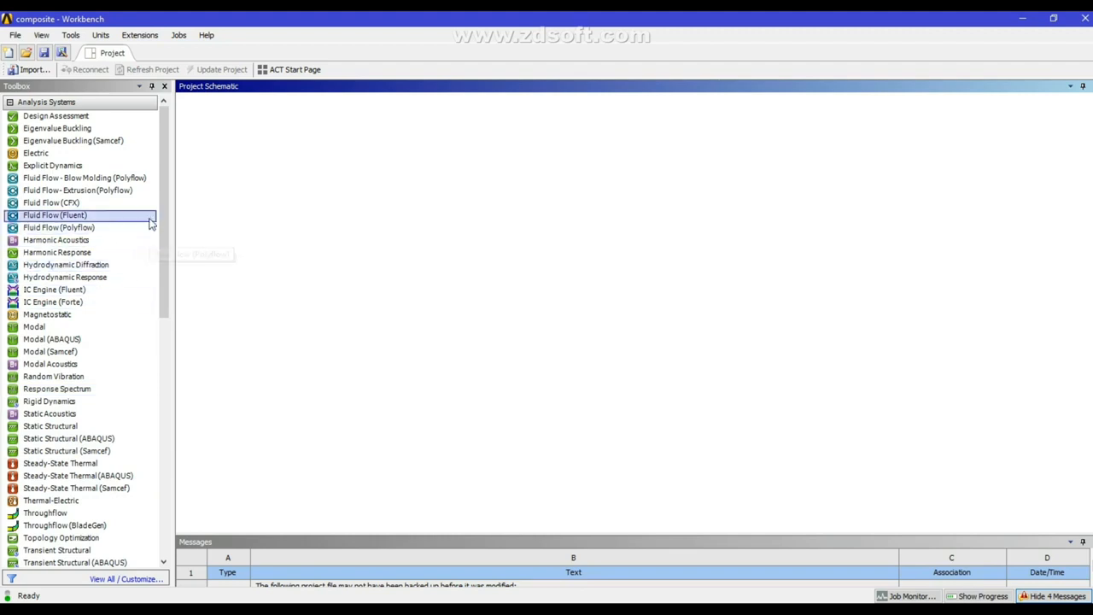
Add an ACP (Pre) component system to the empty project schematic in Workbench
{"action": "left_click_drag", "start_coordinate": [169, 196], "coordinate": [210, 293]}
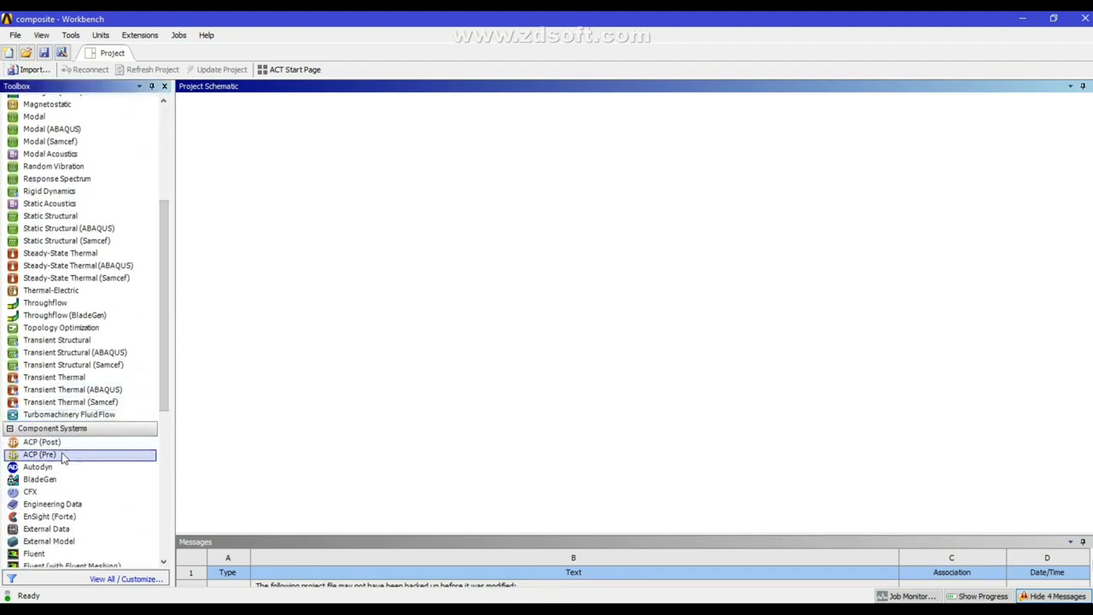
{"action": "left_click_drag", "start_coordinate": [63, 458], "coordinate": [233, 157]}
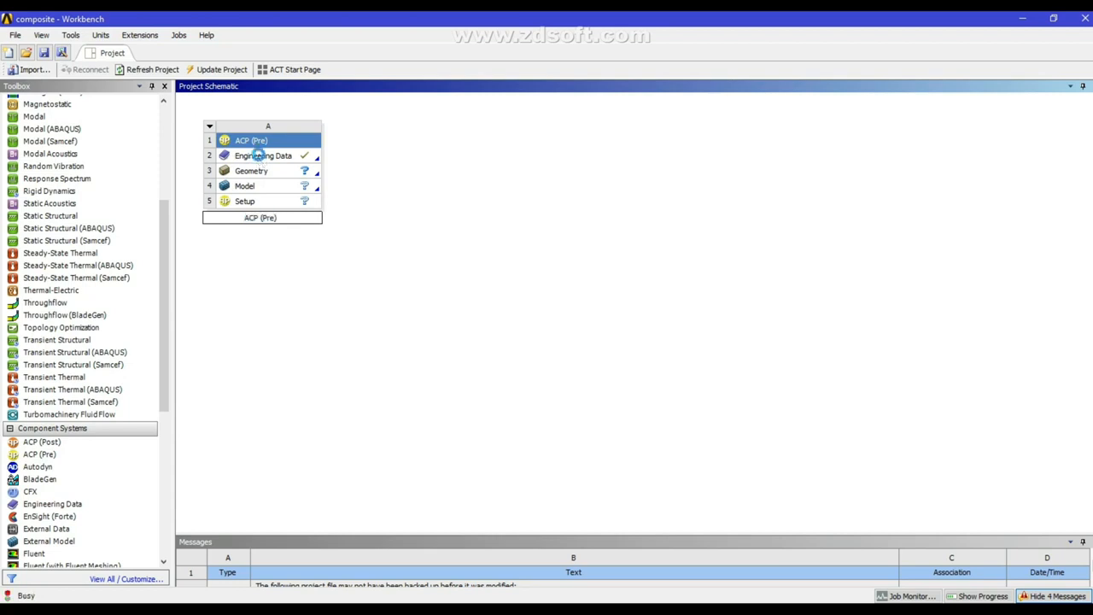
Open the Engineering Data of the ACP (Pre) system and display the Composite Materials data source
{"action": "double_click", "coordinate": [259, 157]}
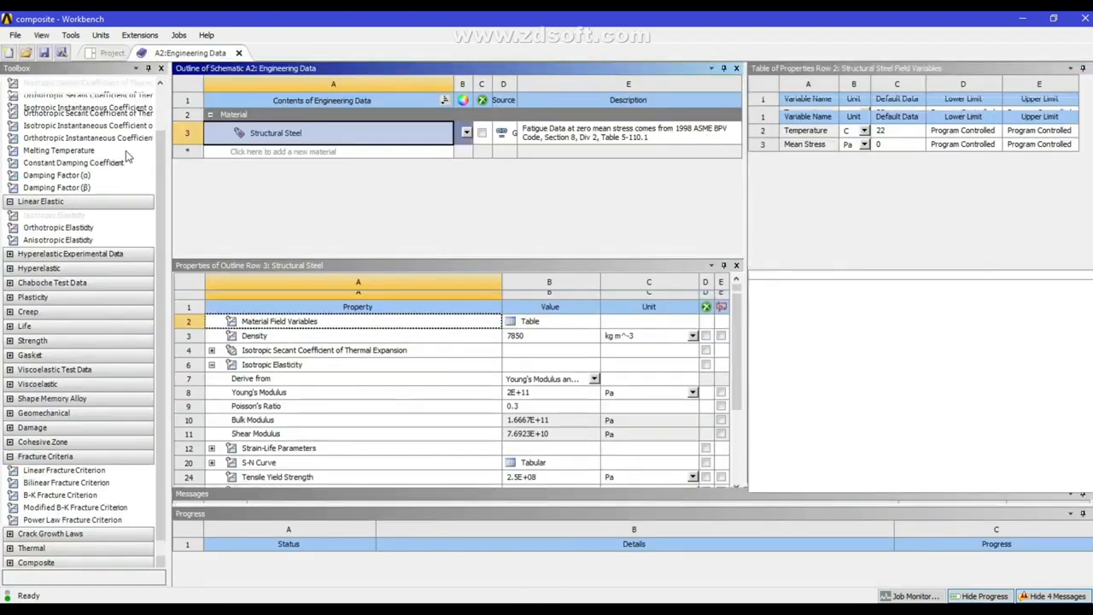
{"action": "left_click", "coordinate": [139, 70]}
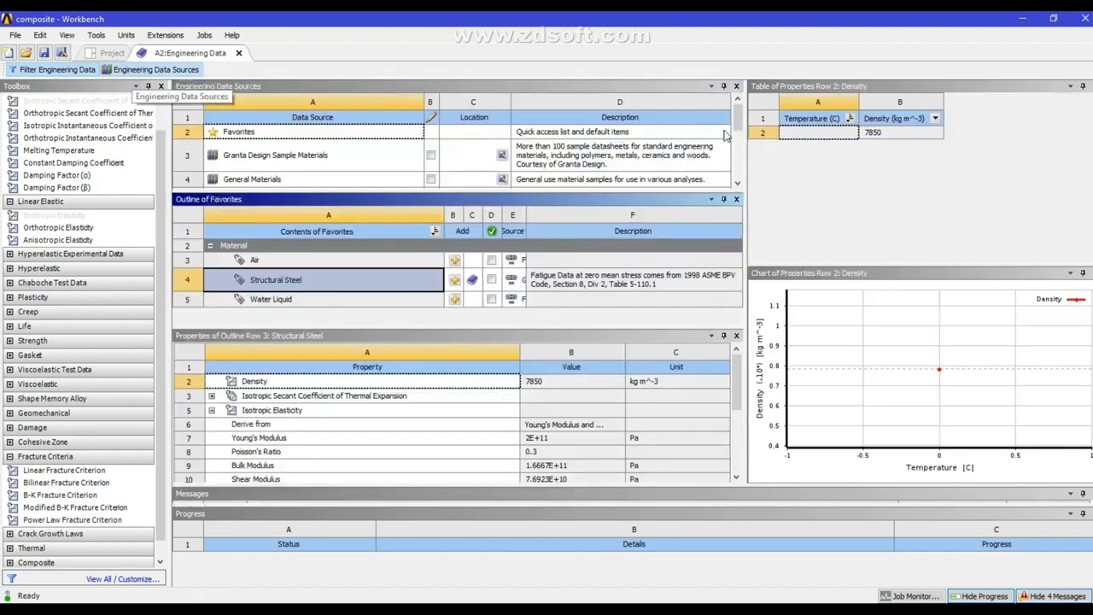
{"action": "left_click", "coordinate": [739, 184]}
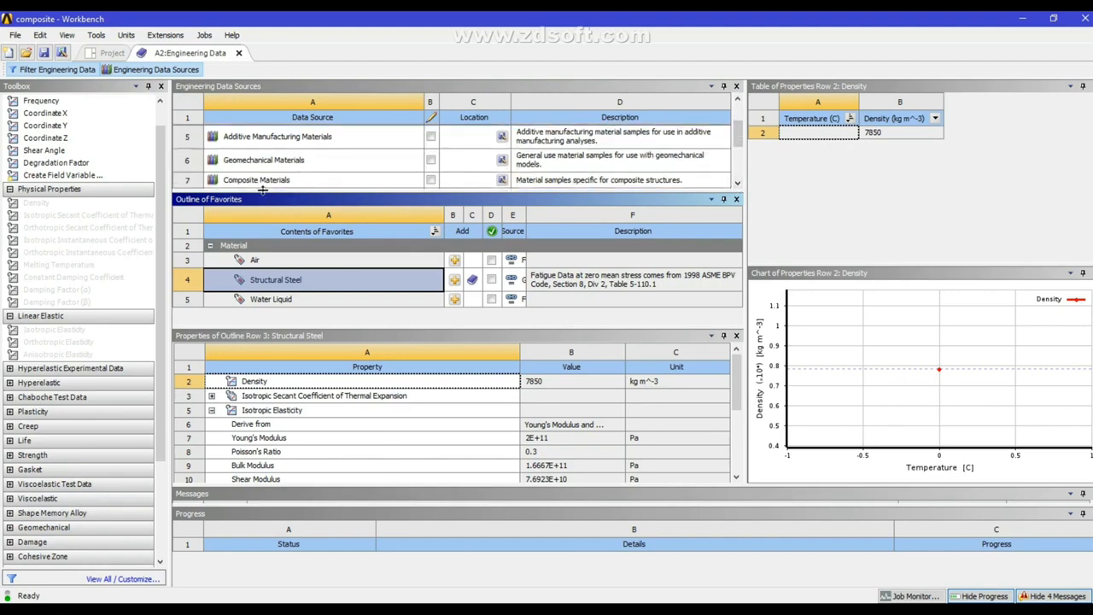
{"action": "left_click", "coordinate": [273, 180]}
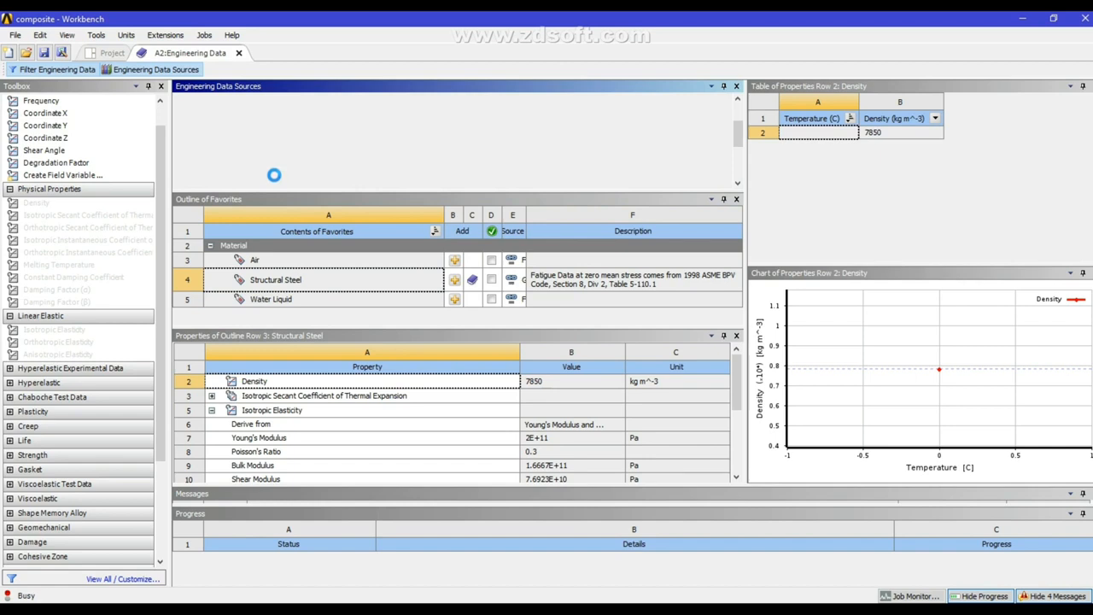
Add Epoxy Carbon Woven (230 GPa) Prepreg from the composite materials library to the engineering data
{"action": "left_click", "coordinate": [308, 311]}
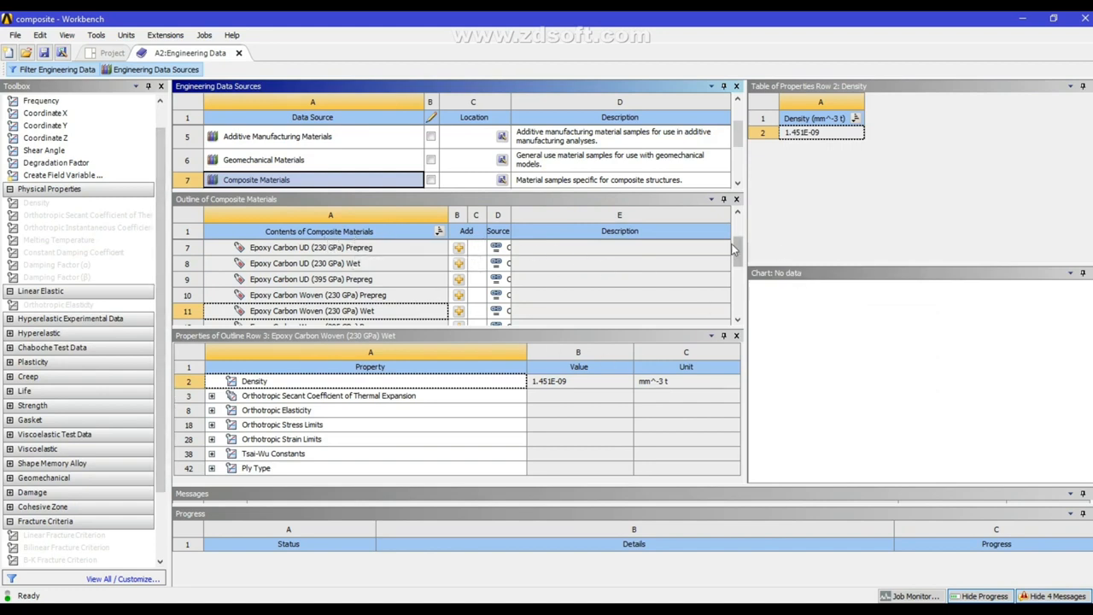
{"action": "left_click_drag", "start_coordinate": [733, 248], "coordinate": [754, 255]}
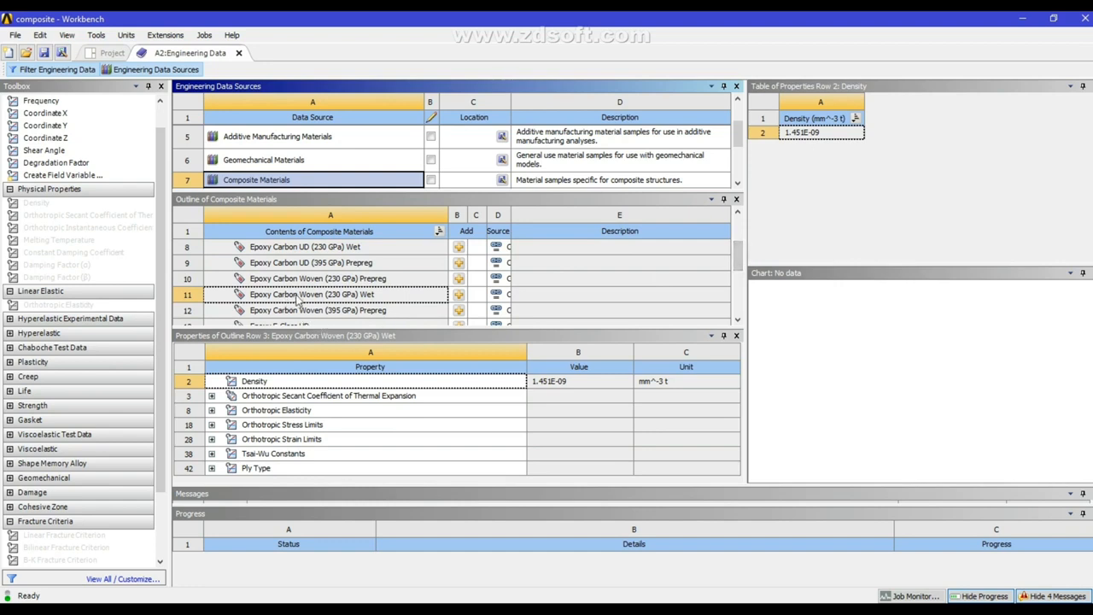
{"action": "left_click", "coordinate": [257, 279]}
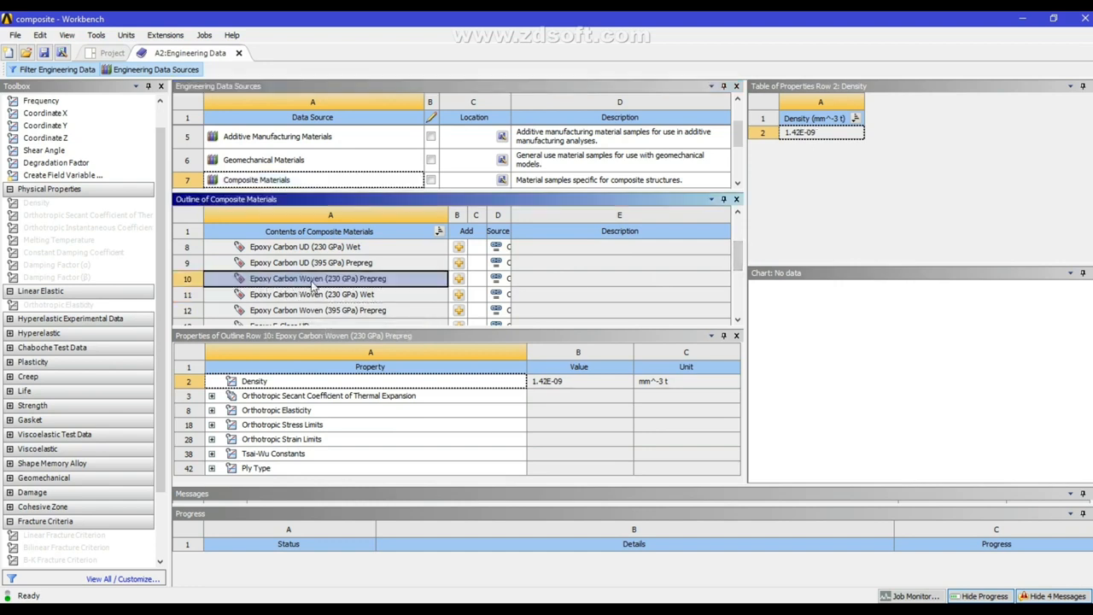
{"action": "left_click", "coordinate": [458, 279]}
Return to the project schematic and open the Geometry of the ACP (Pre) system in DesignModeler
{"action": "left_click", "coordinate": [113, 53]}
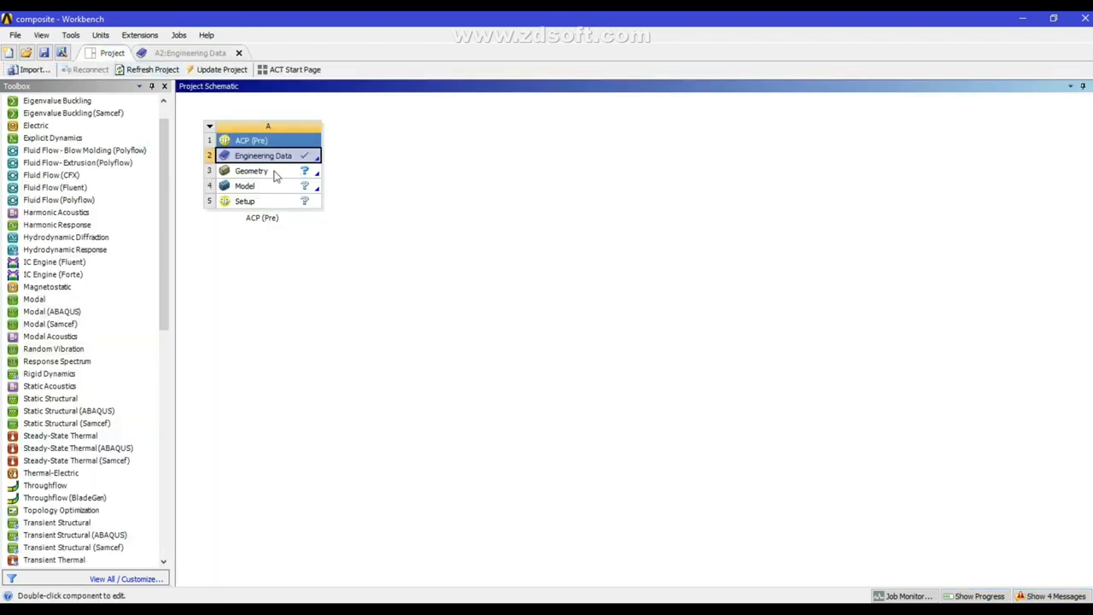
{"action": "double_click", "coordinate": [276, 173]}
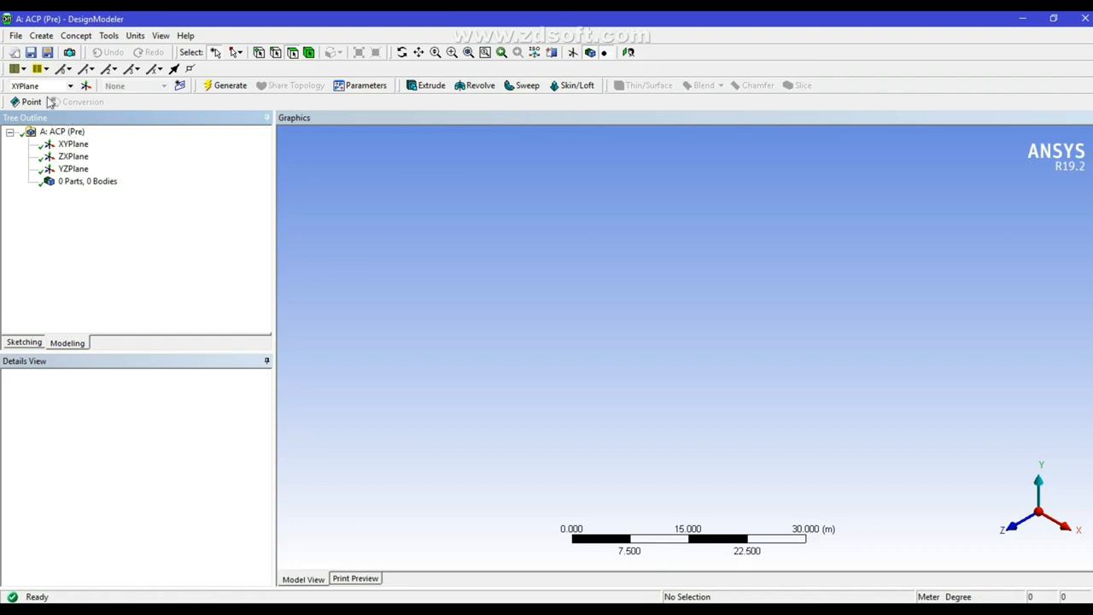
Set the length unit of the geometry to Meter
{"action": "left_click", "coordinate": [135, 36]}
{"action": "mouse_move", "coordinate": [162, 38]}
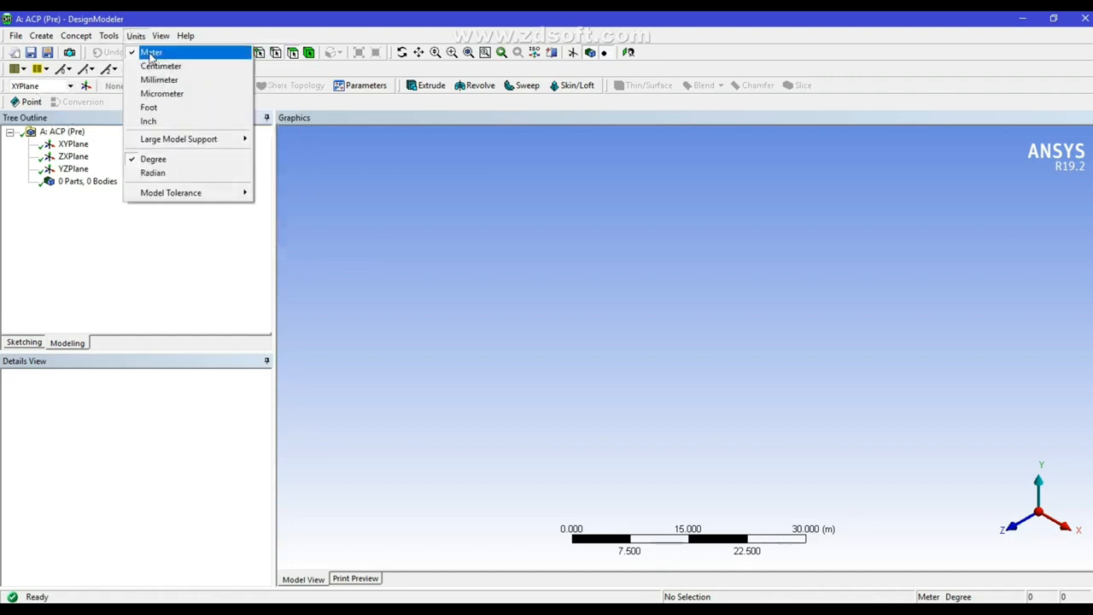
{"action": "left_click", "coordinate": [145, 51]}
{"action": "scroll", "coordinate": [495, 285], "scroll_direction": "up", "scroll_amount": 2}
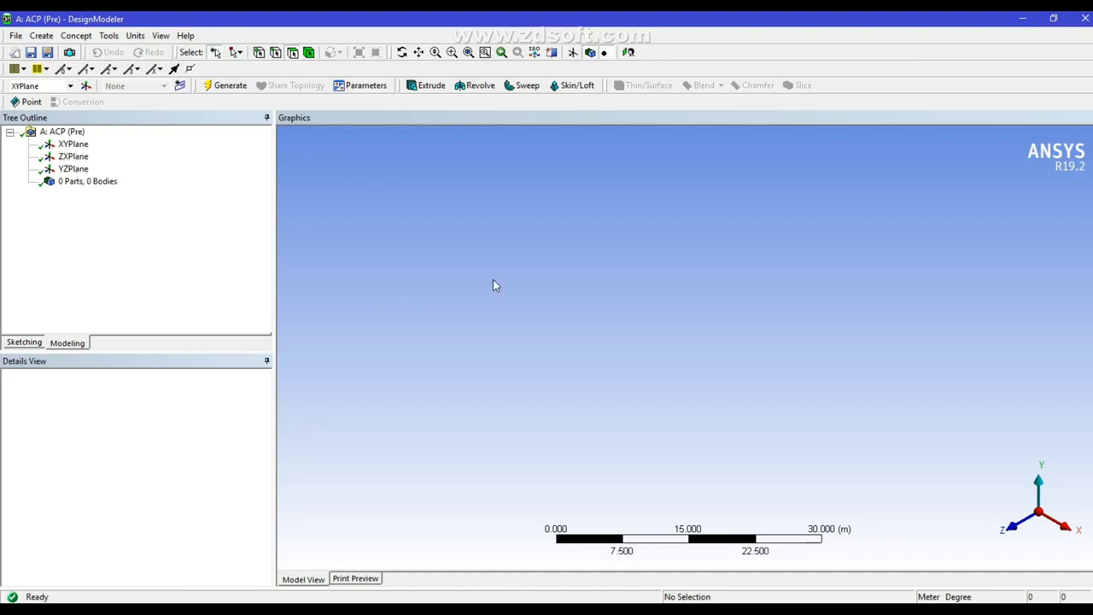
Sketch a circle with a radius of about 16.1 m on the XY plane, centred on the origin
{"action": "left_click", "coordinate": [47, 134]}
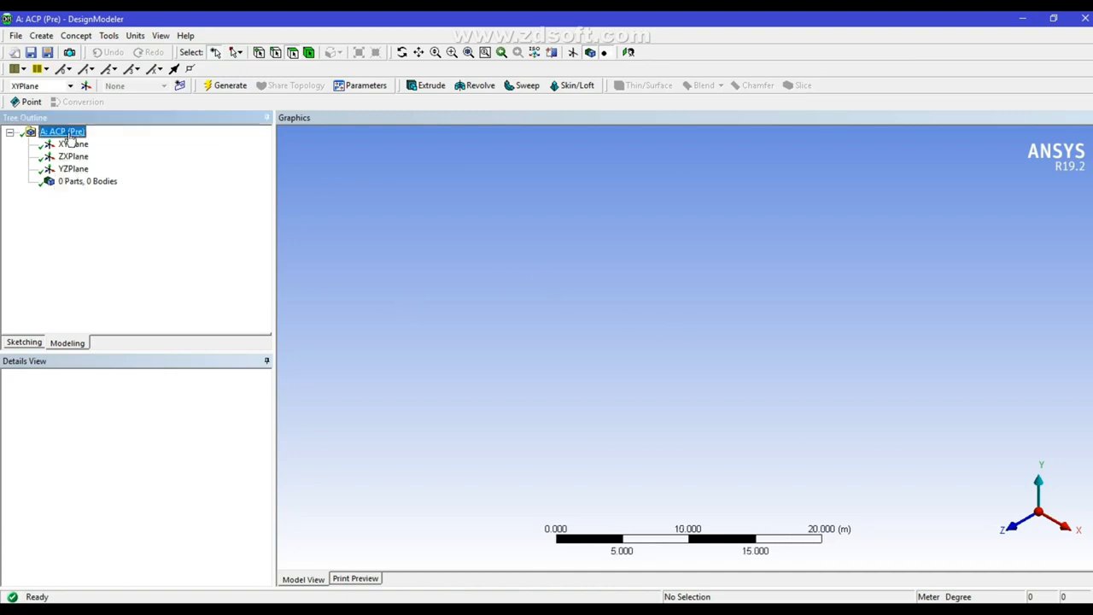
{"action": "left_click", "coordinate": [22, 343]}
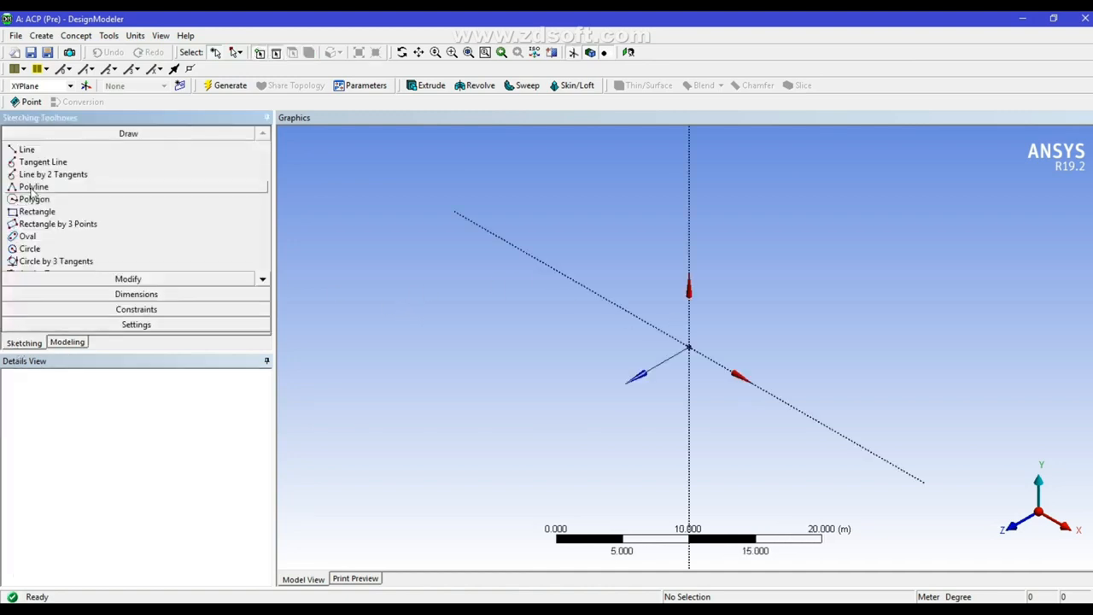
{"action": "left_click", "coordinate": [25, 248]}
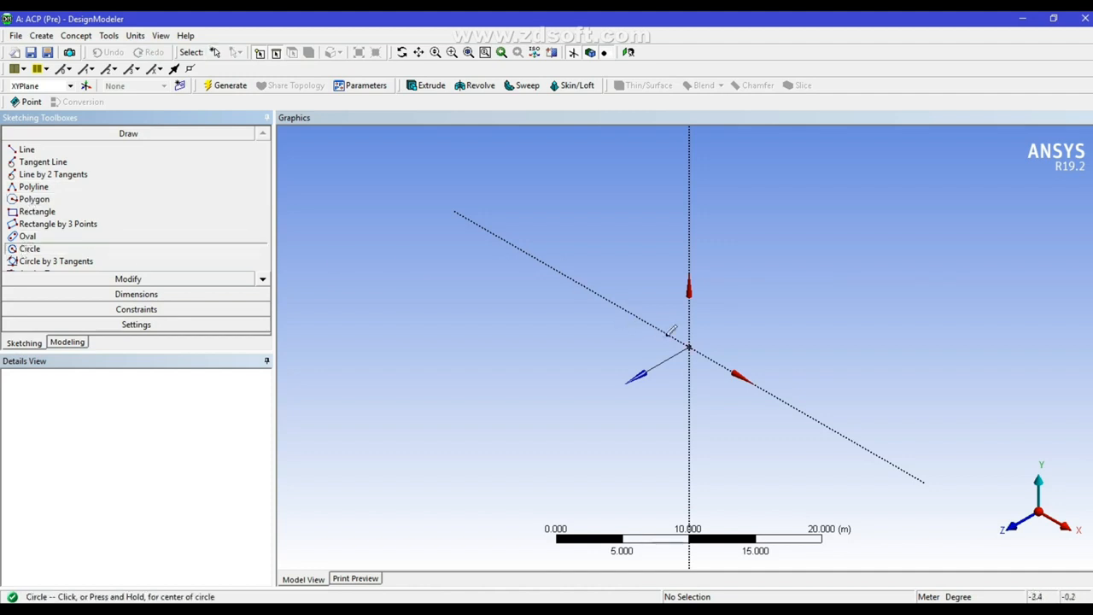
{"action": "left_click", "coordinate": [689, 347]}
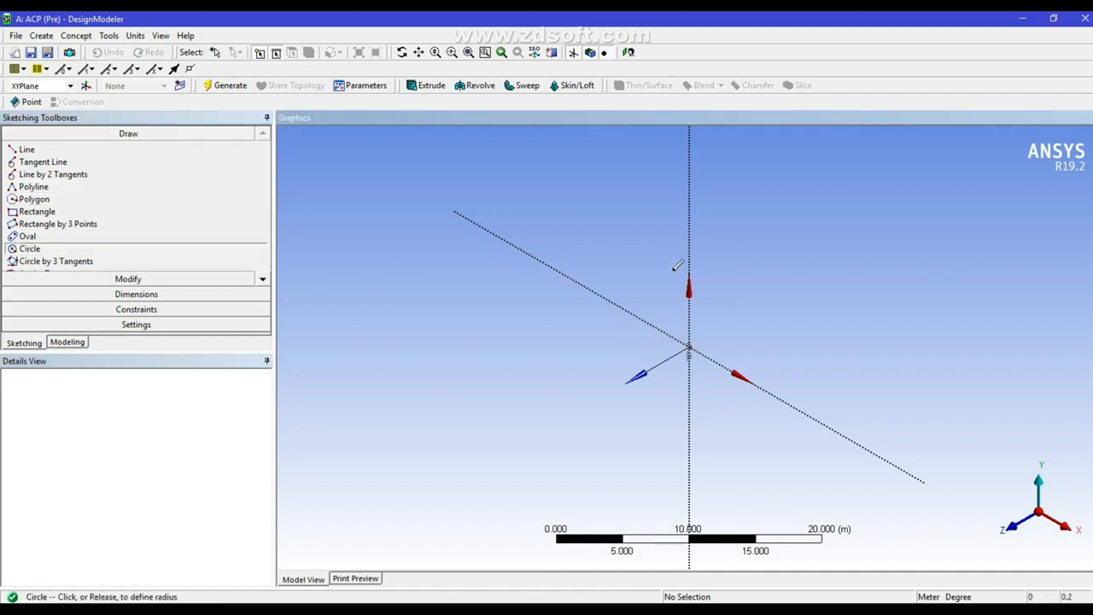
{"action": "left_click", "coordinate": [744, 200]}
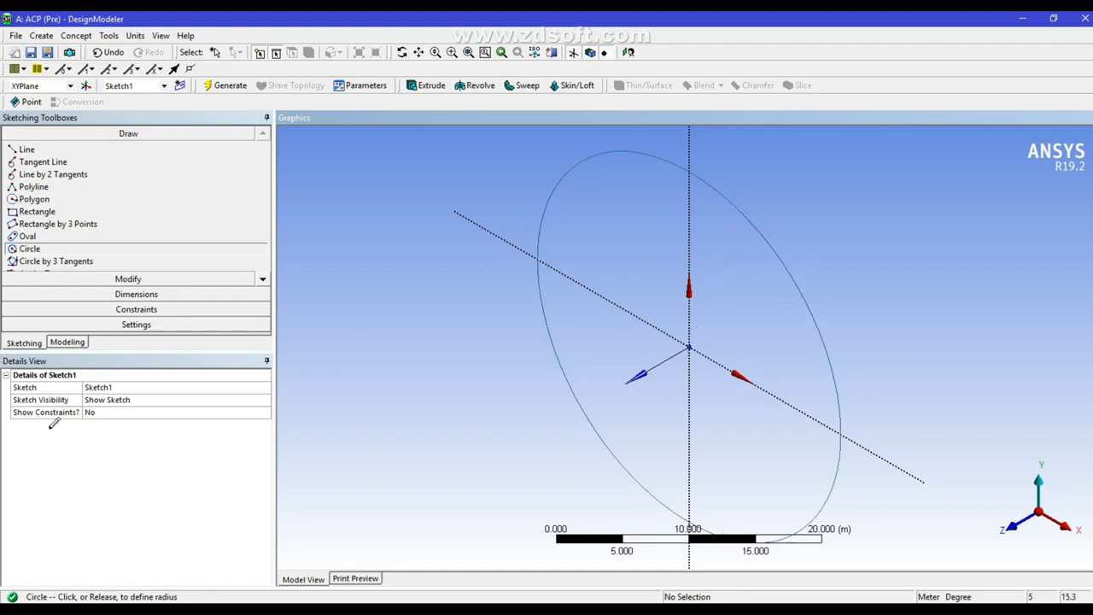
Add a radius dimension to the sketched circle and set it to 5 m
{"action": "left_click", "coordinate": [159, 296]}
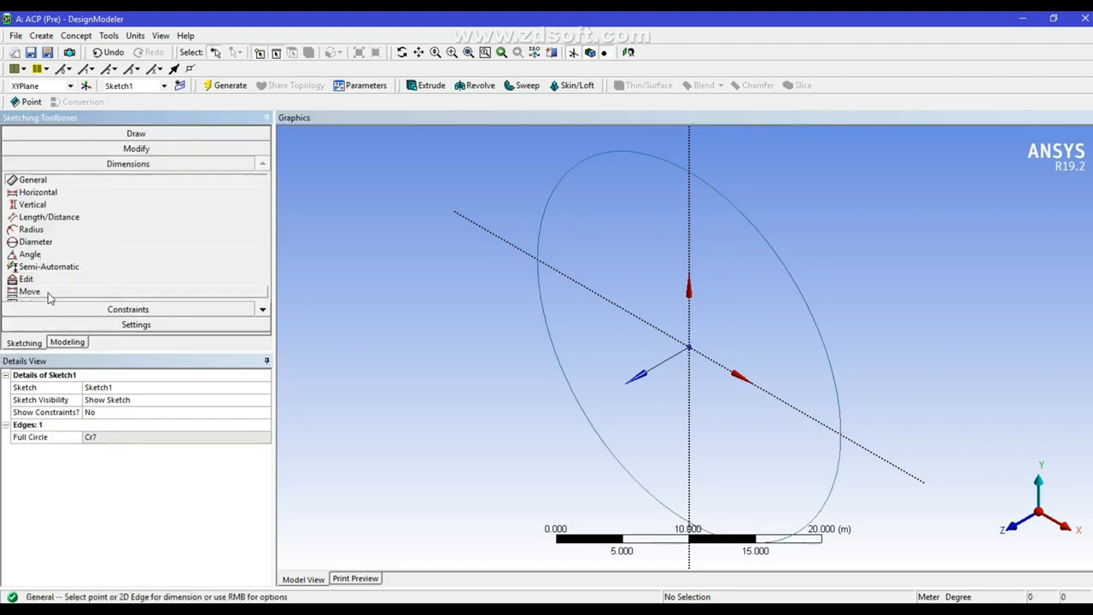
{"action": "left_click", "coordinate": [31, 230]}
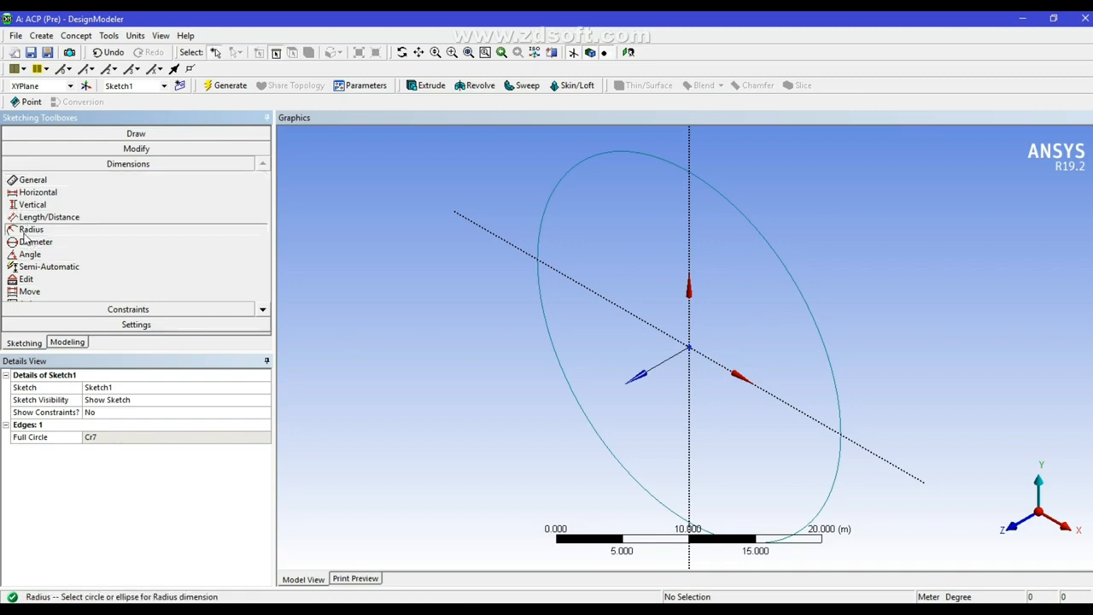
{"action": "left_click", "coordinate": [589, 161]}
{"action": "left_click", "coordinate": [595, 196]}
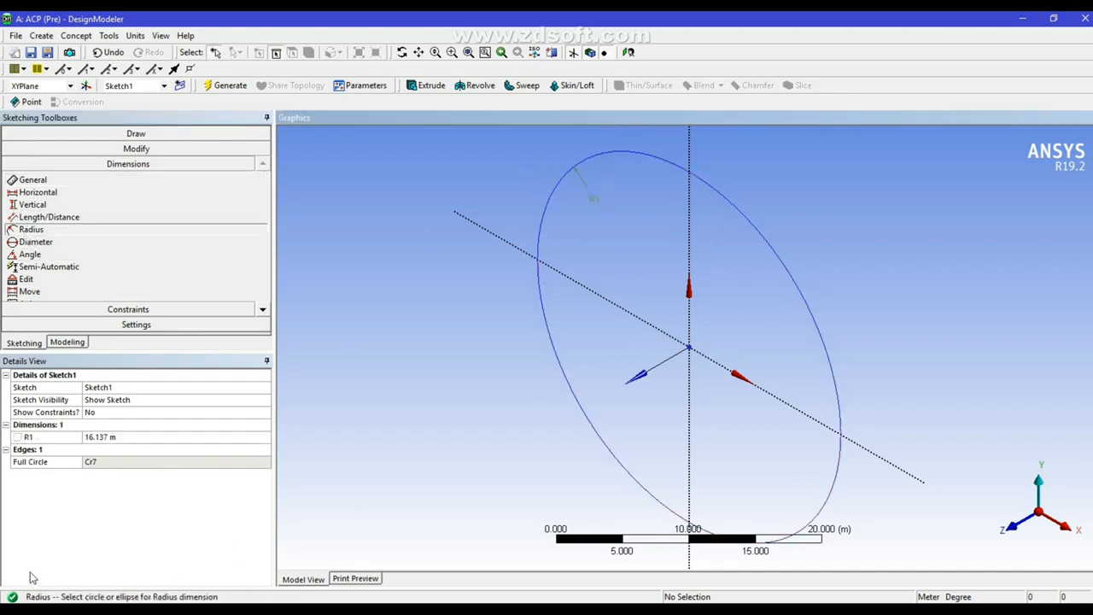
{"action": "left_click", "coordinate": [101, 437]}
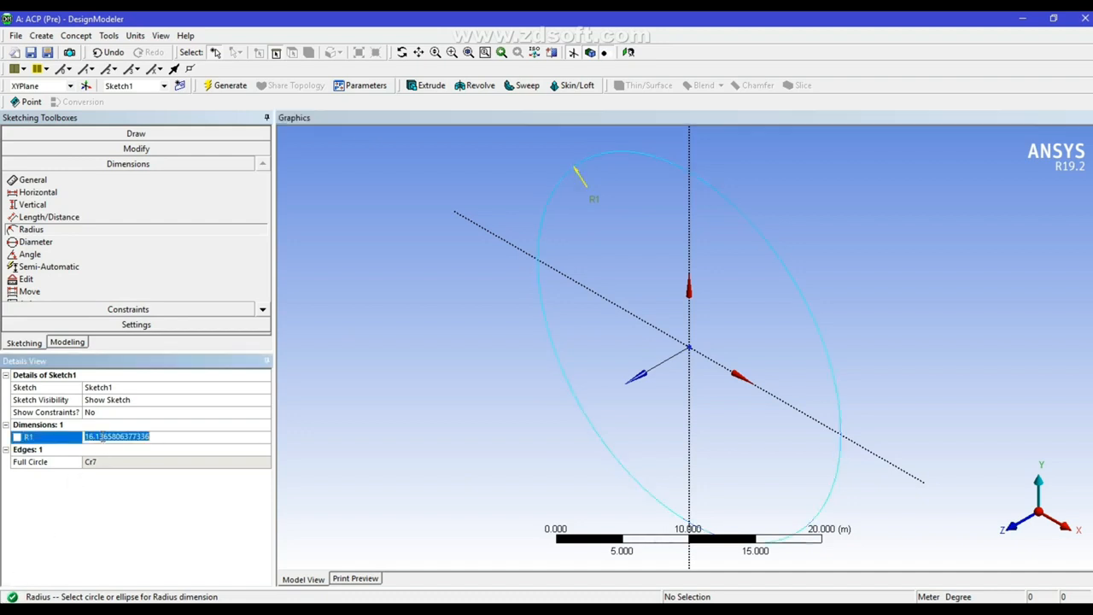
{"action": "type", "text": "5"}
{"action": "key", "text": "Return"}
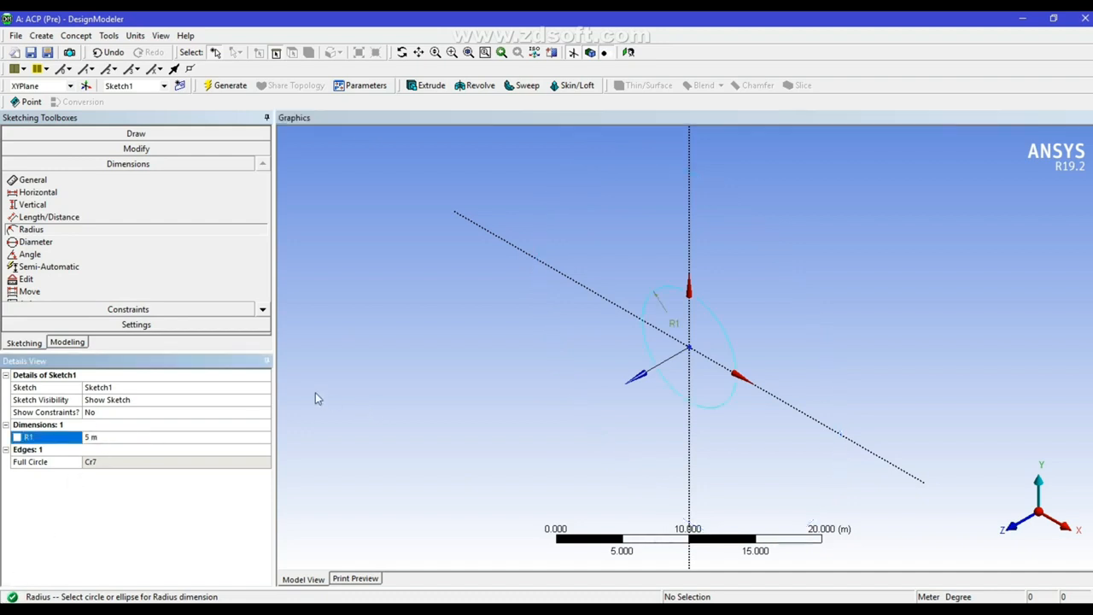
Extrude the circle sketch to a depth of 5 m with Add Material and generate the solid cylinder
{"action": "left_click", "coordinate": [427, 85]}
{"action": "left_click", "coordinate": [122, 400]}
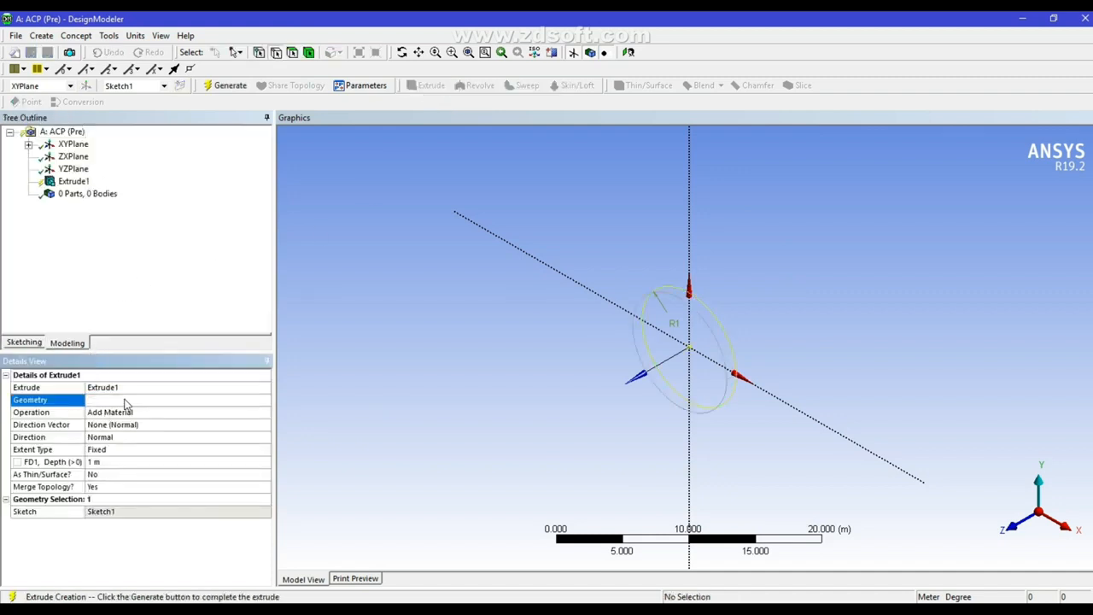
{"action": "left_click", "coordinate": [115, 462]}
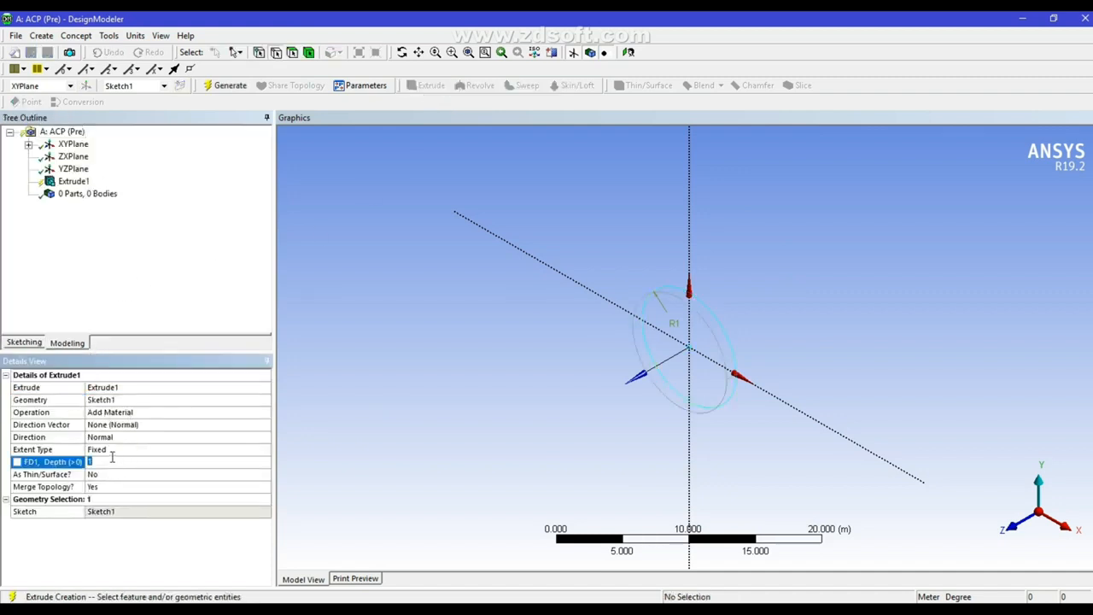
{"action": "type", "text": "5"}
{"action": "key", "text": "Return"}
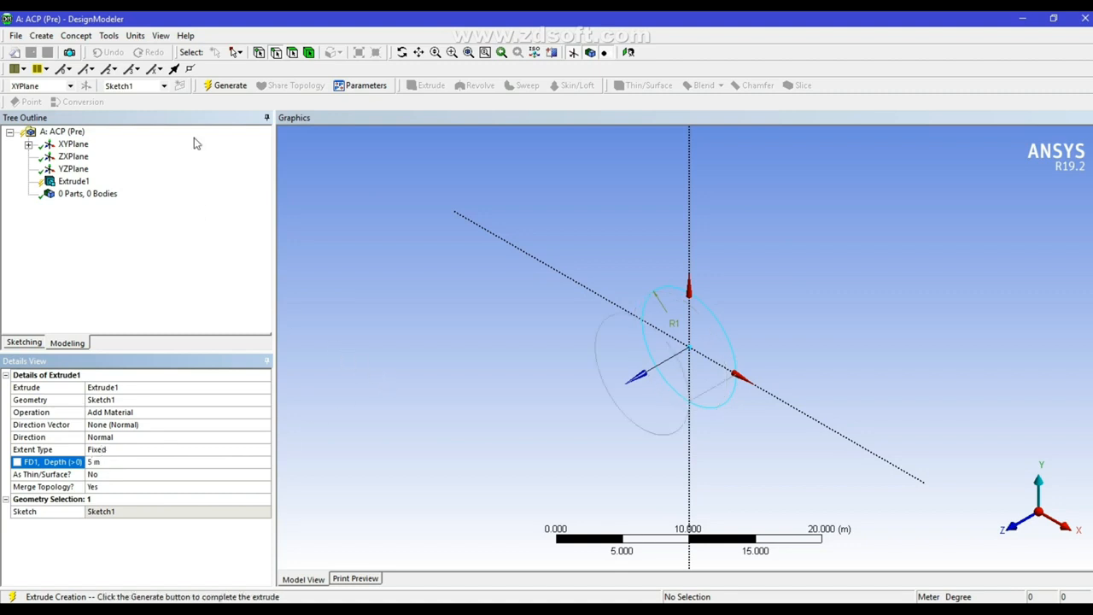
{"action": "left_click", "coordinate": [231, 86]}
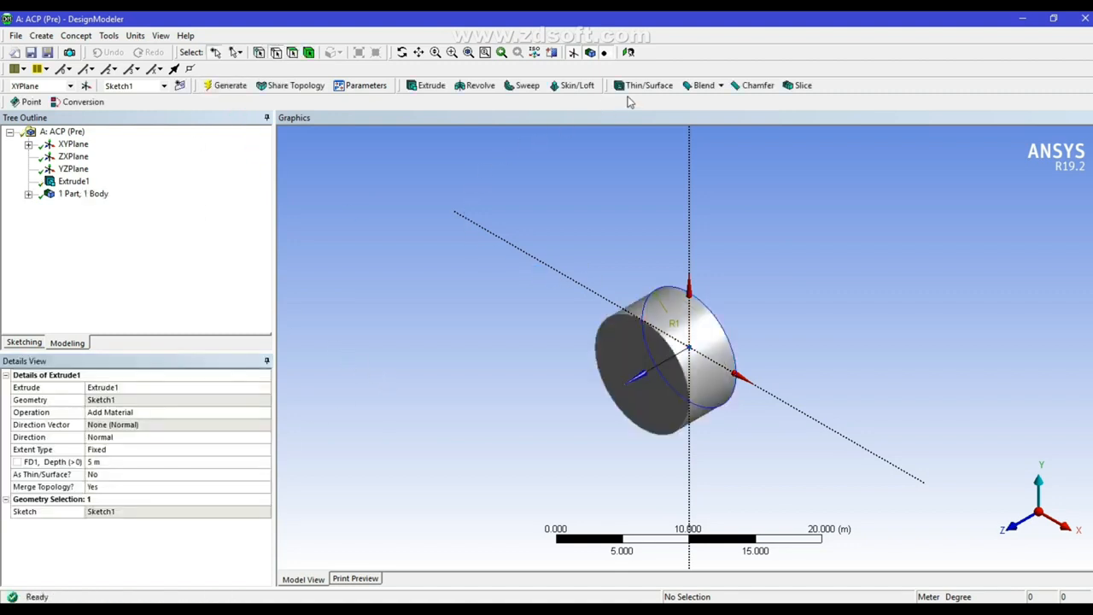
Turn the cylinder into a surface ring with Thin/Surface, keeping only its curved outer face at a thickness of 0 m
{"action": "left_click", "coordinate": [638, 89]}
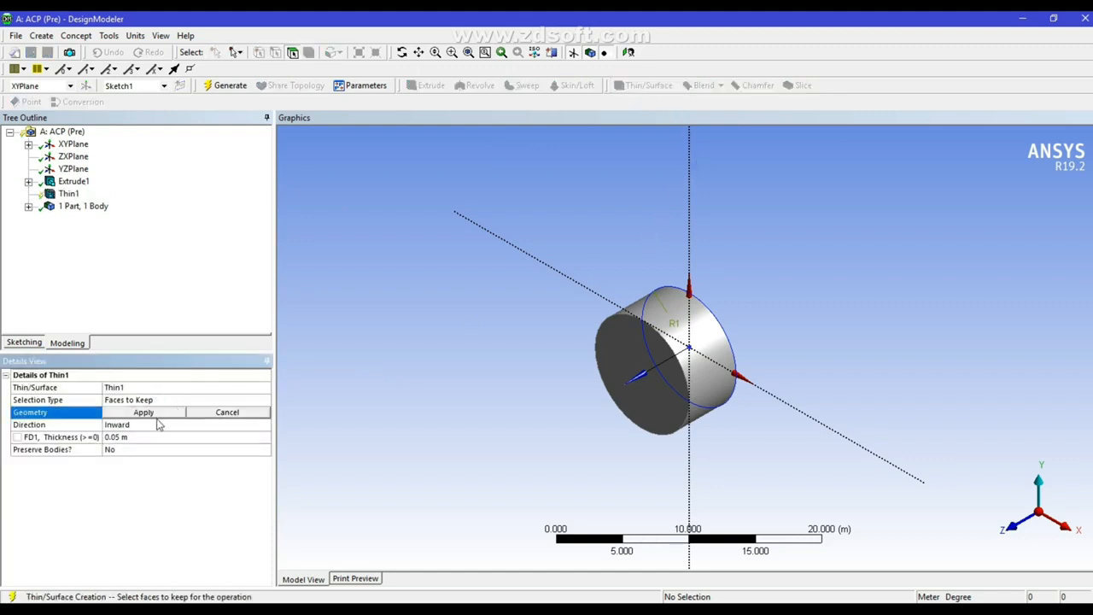
{"action": "left_click", "coordinate": [647, 310]}
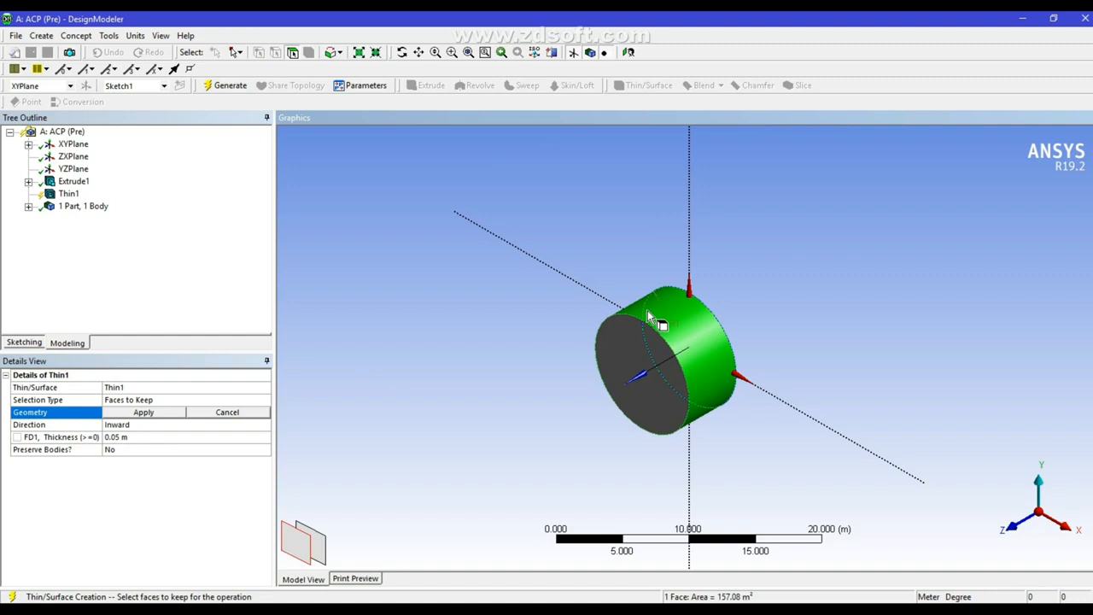
{"action": "left_click", "coordinate": [143, 413]}
{"action": "left_click", "coordinate": [130, 437]}
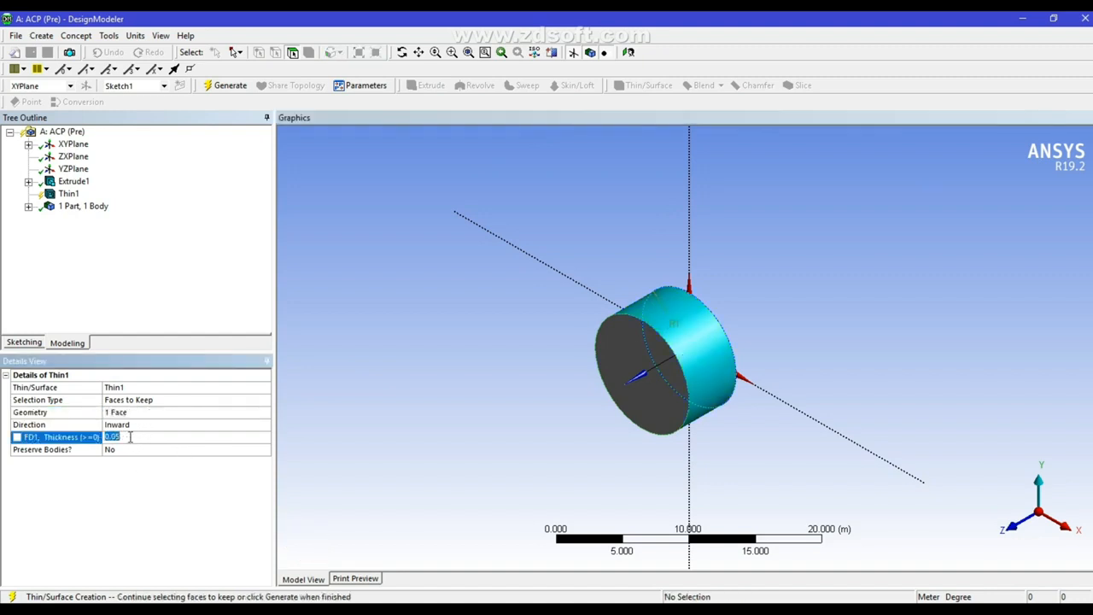
{"action": "type", "text": "0"}
{"action": "left_click", "coordinate": [346, 354]}
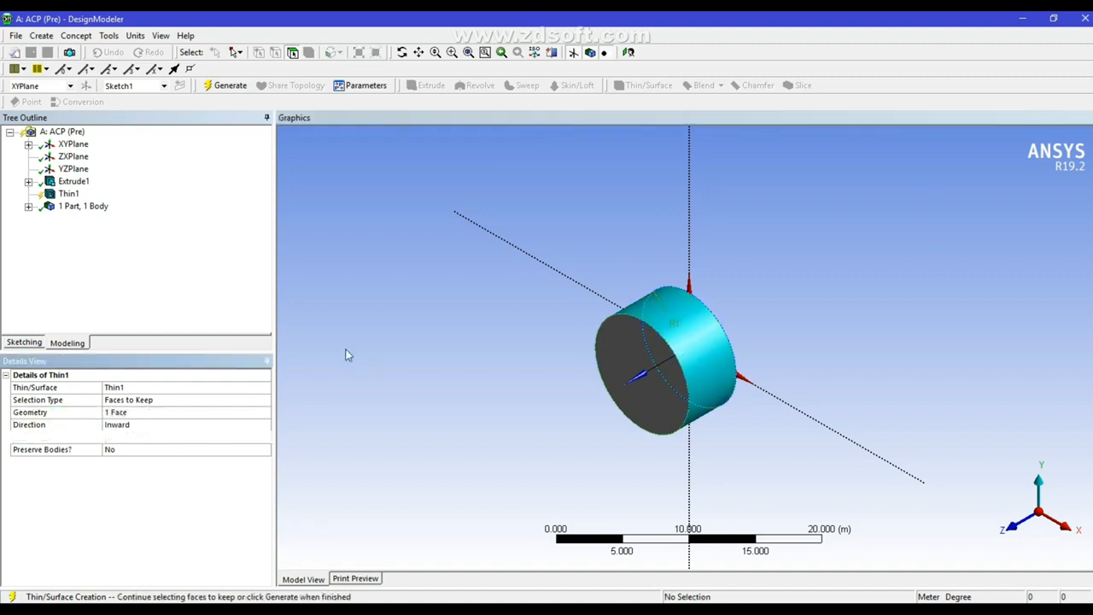
{"action": "left_click", "coordinate": [227, 86]}
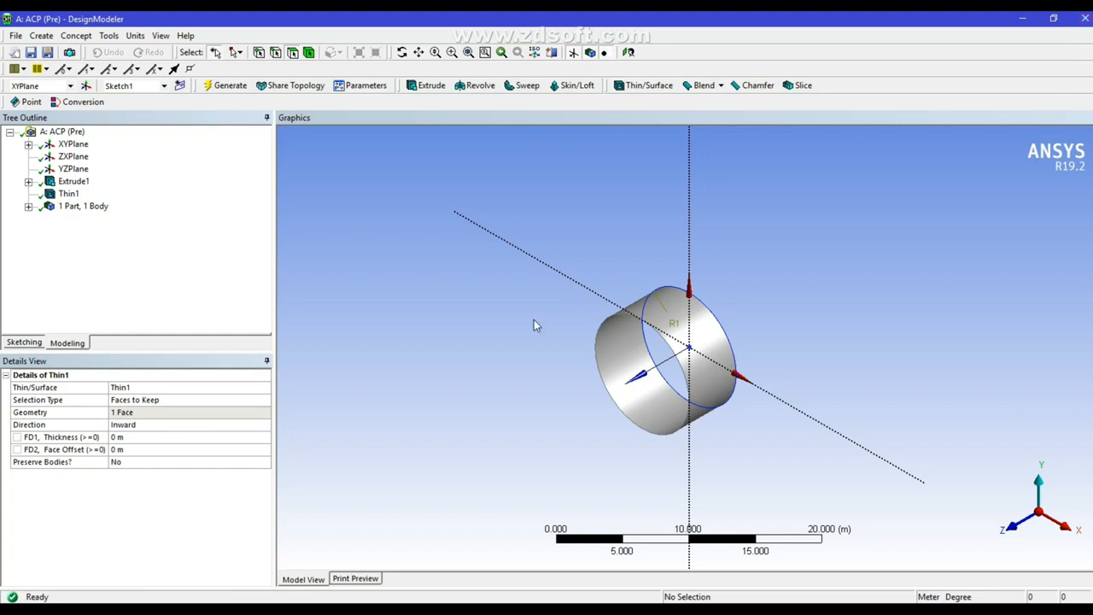
Close the geometry editor, open the ACP (Pre) Model in Mechanical and set the surface body's thickness to 1e-2 m
{"action": "key", "text": "alt+F4"}
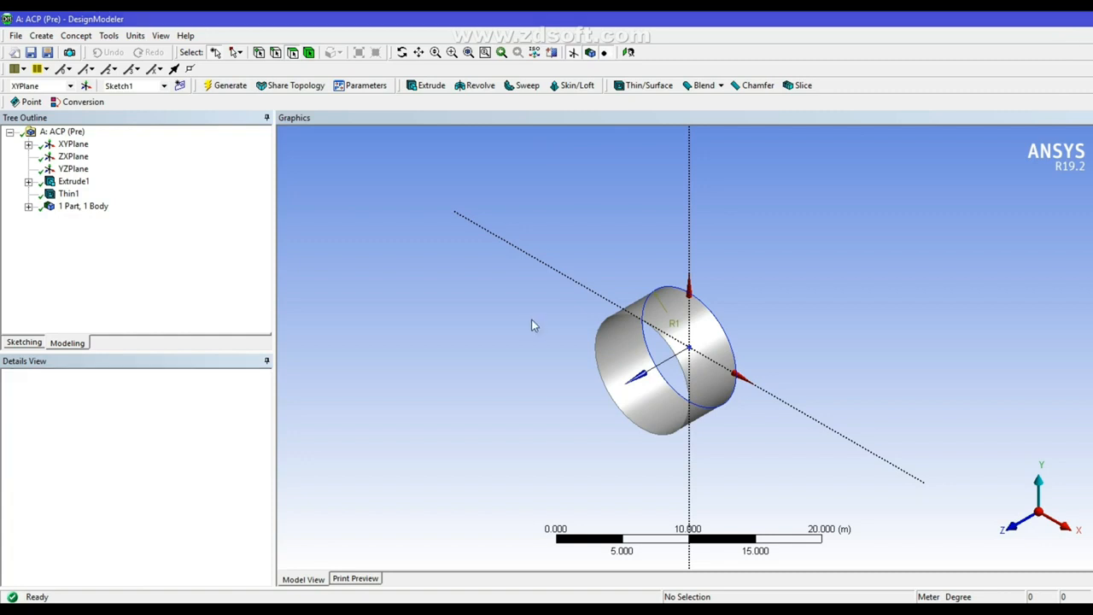
{"action": "double_click", "coordinate": [264, 186]}
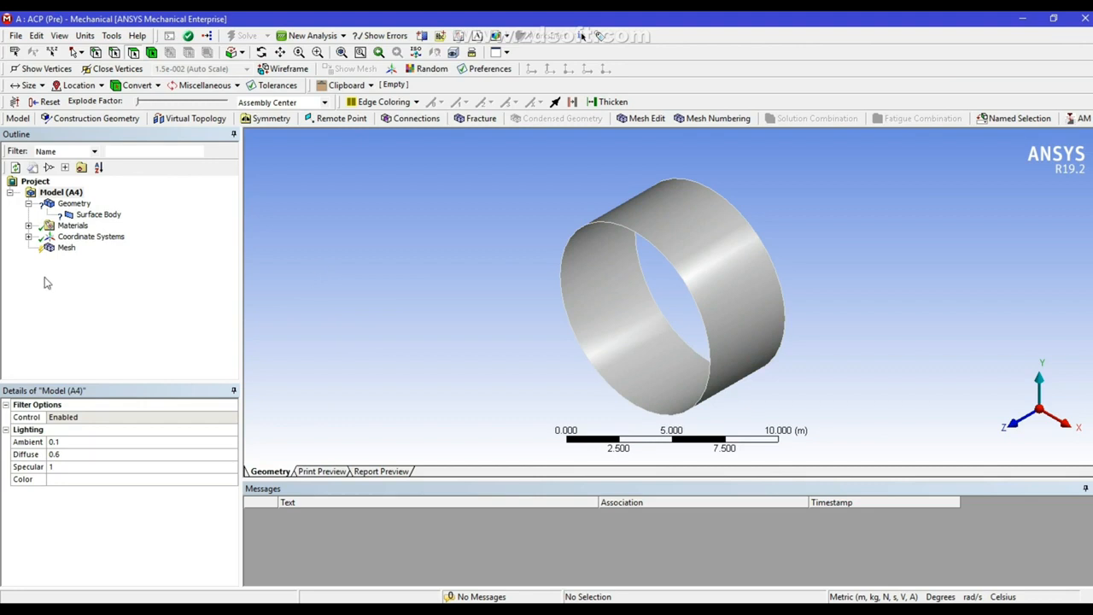
{"action": "left_click", "coordinate": [102, 216]}
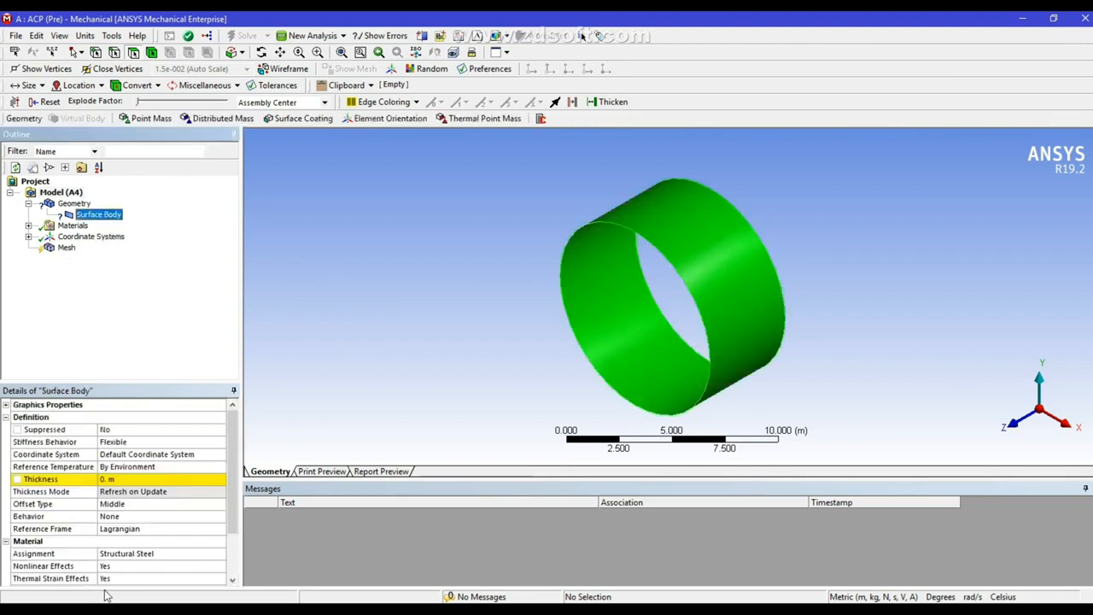
{"action": "left_click", "coordinate": [118, 480]}
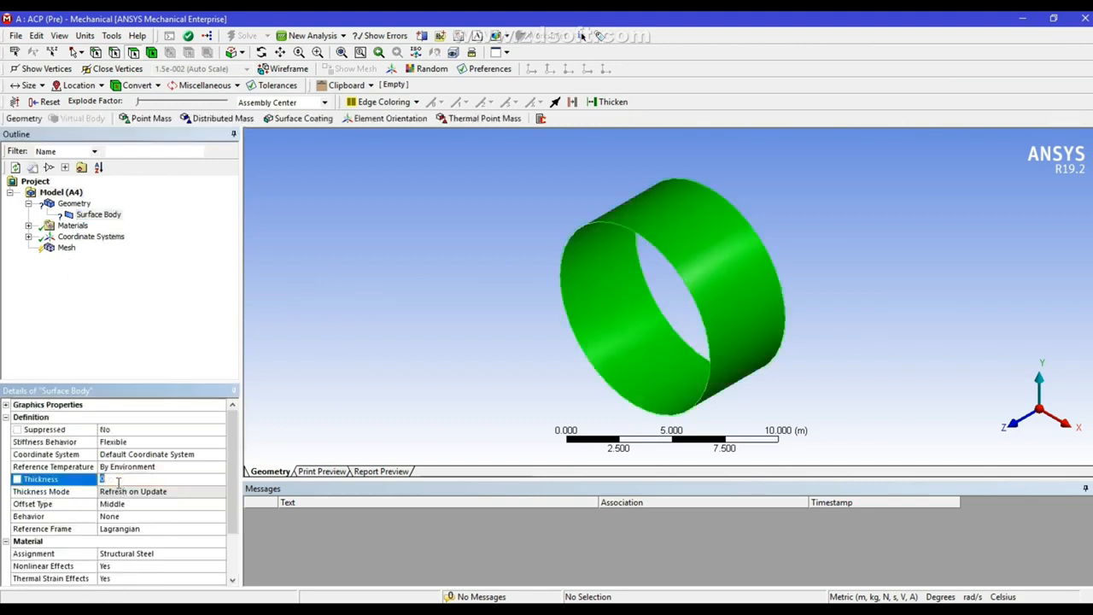
{"action": "type", "text": "1e-2"}
{"action": "key", "text": "Return"}
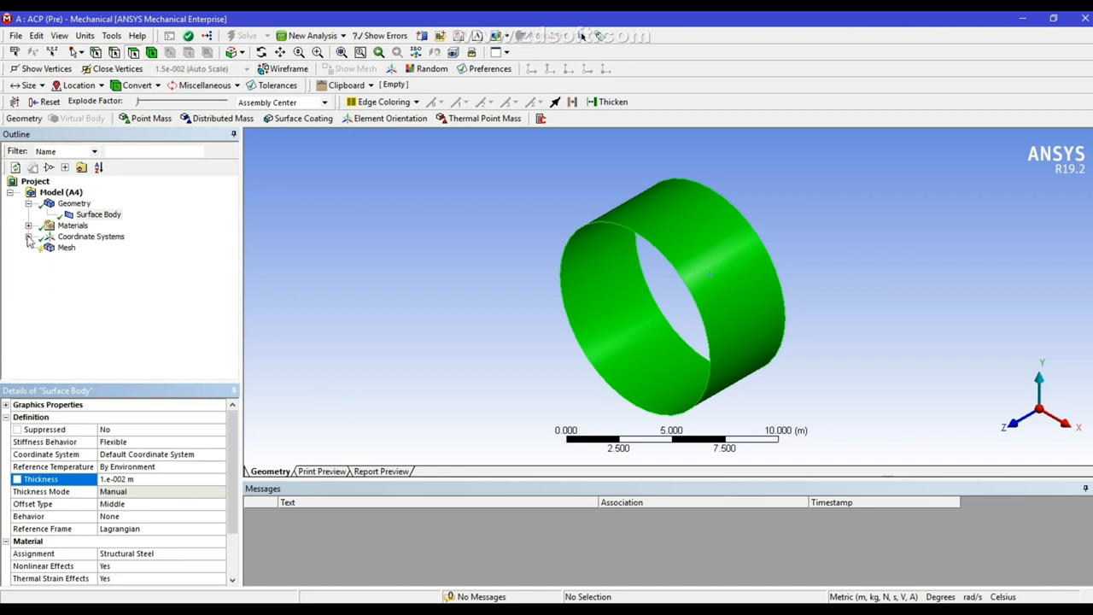
Expand the model's materials and generate the ring's mesh with the default element size
{"action": "left_click", "coordinate": [28, 225]}
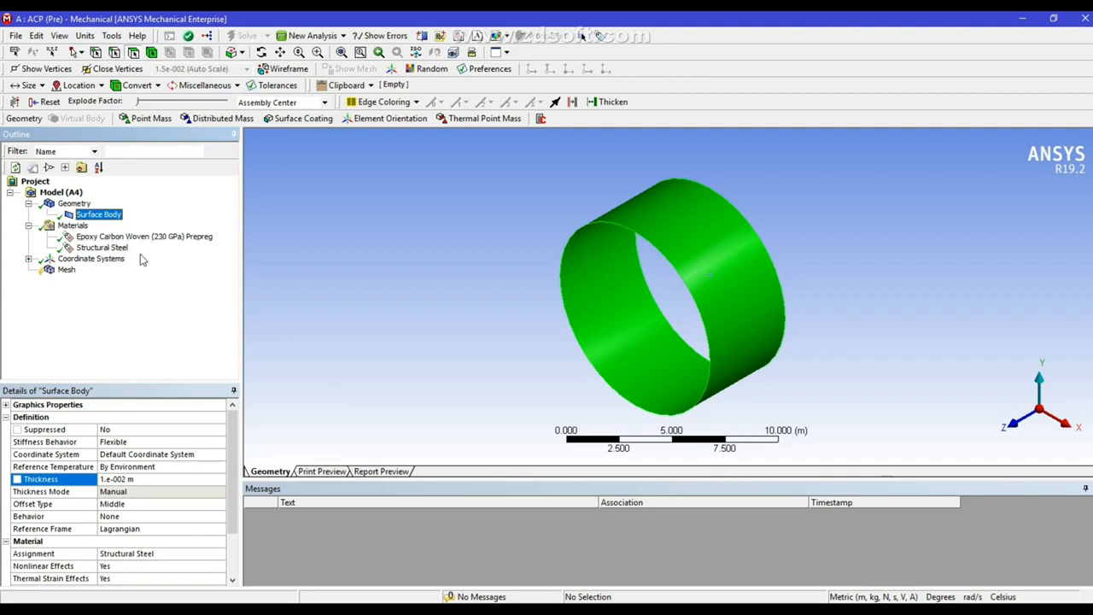
{"action": "left_click", "coordinate": [66, 270]}
{"action": "right_click", "coordinate": [64, 274]}
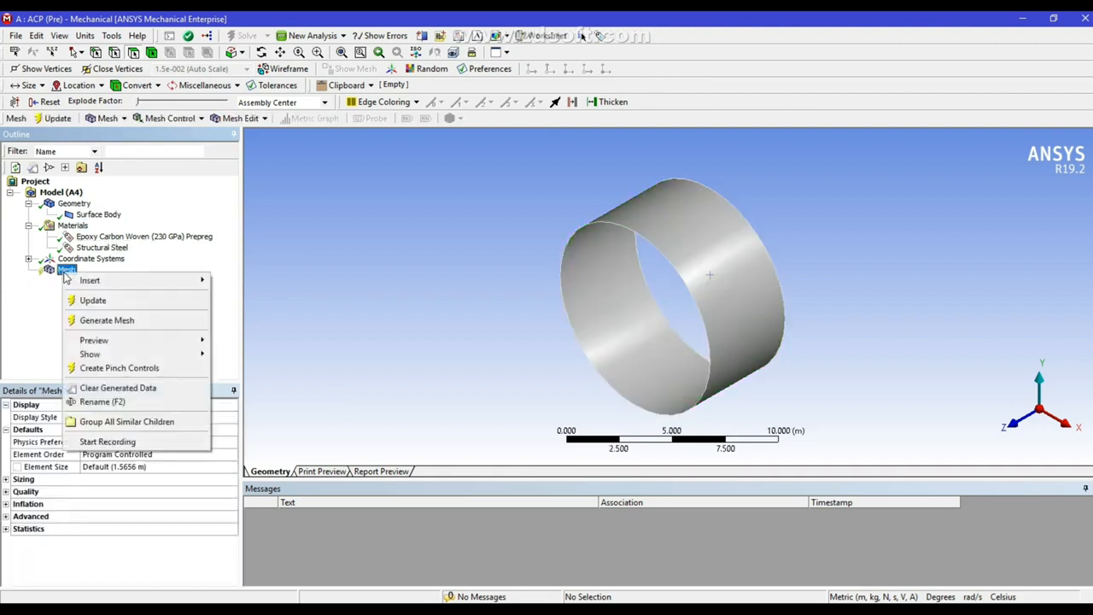
{"action": "left_click", "coordinate": [108, 320]}
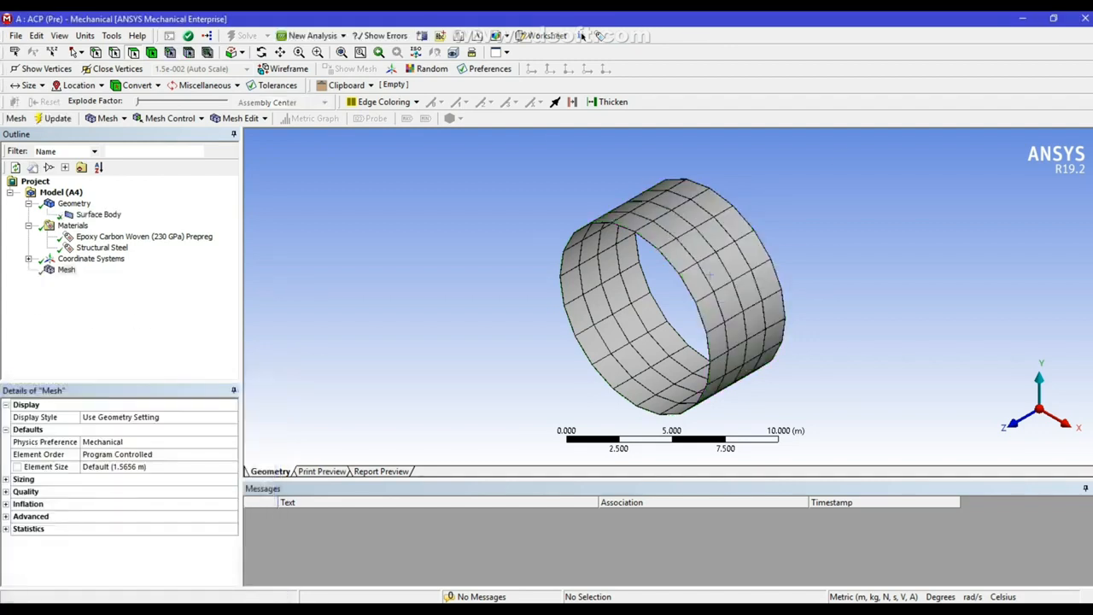
Return to Workbench, update the project and open the ACP (Pre) Setup in ANSYS Composite PrepPost
{"action": "left_click", "coordinate": [1082, 17]}
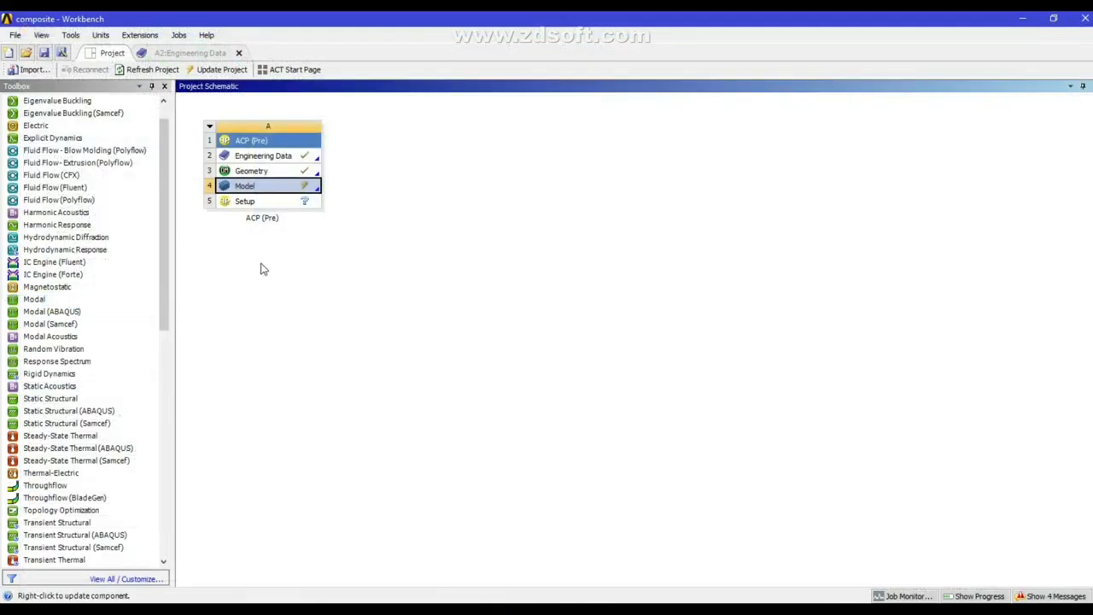
{"action": "left_click", "coordinate": [207, 69]}
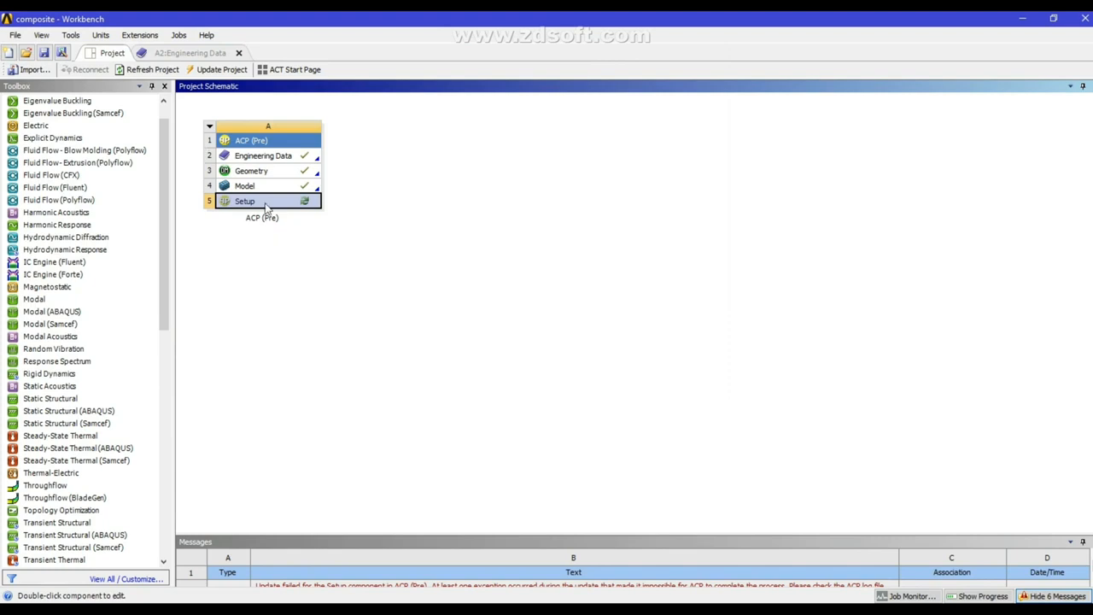
{"action": "double_click", "coordinate": [269, 203]}
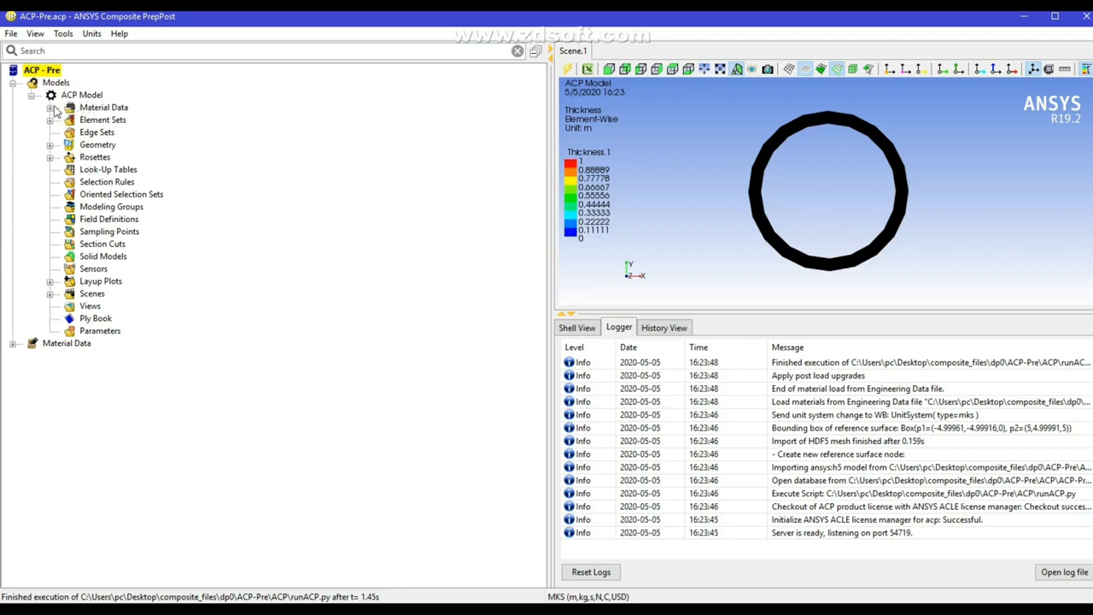
Create a fabric from Epoxy Carbon Woven (230 GPa) Prepreg with a thickness of 0.02 m
{"action": "left_click", "coordinate": [49, 107]}
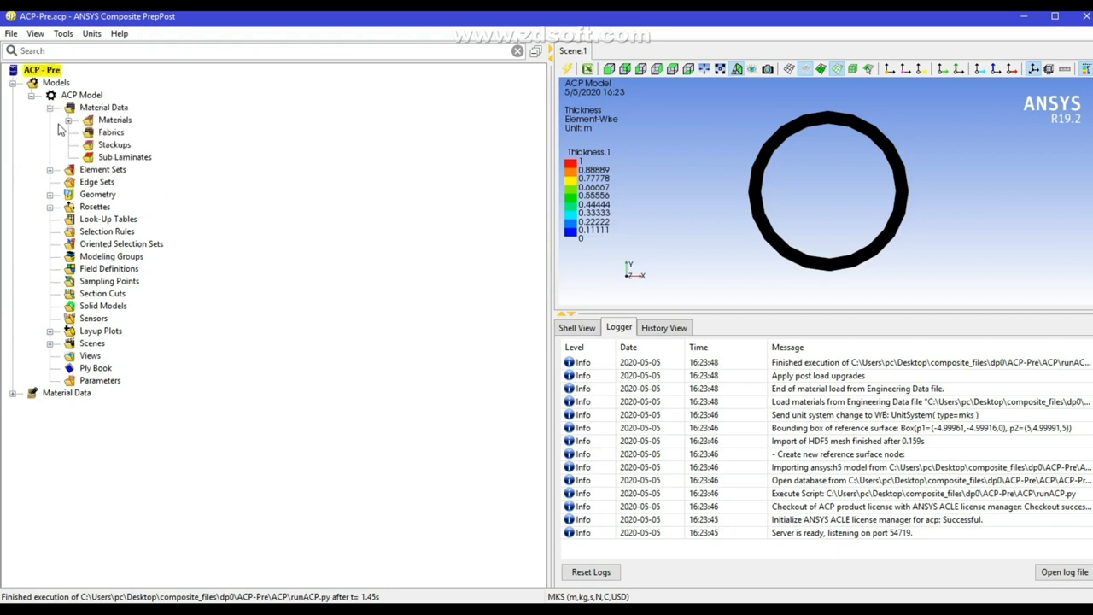
{"action": "left_click", "coordinate": [69, 120]}
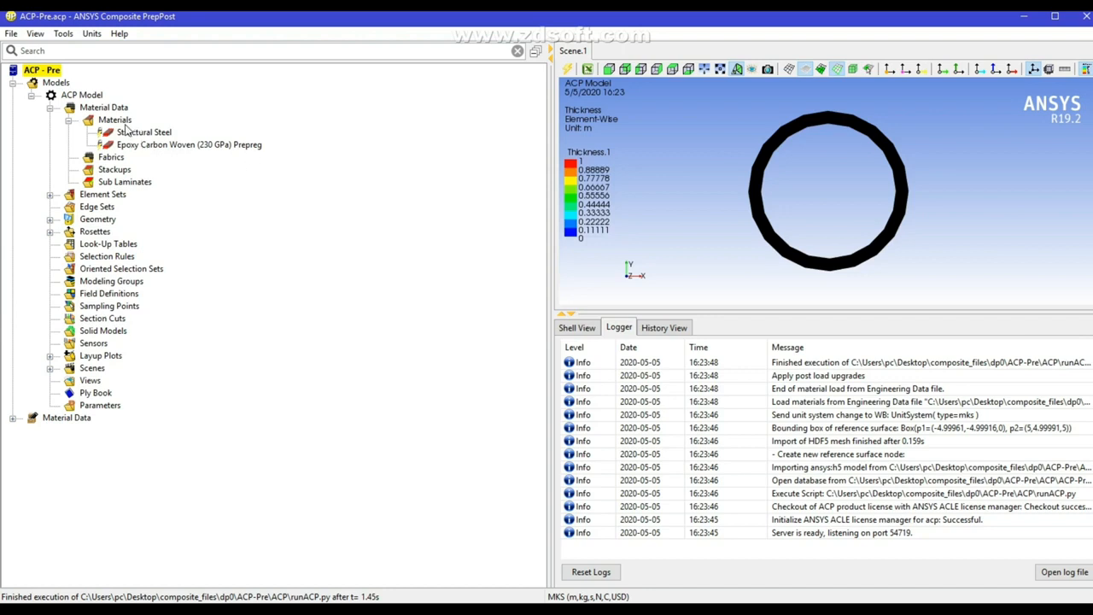
{"action": "left_click", "coordinate": [89, 161]}
{"action": "right_click", "coordinate": [100, 165]}
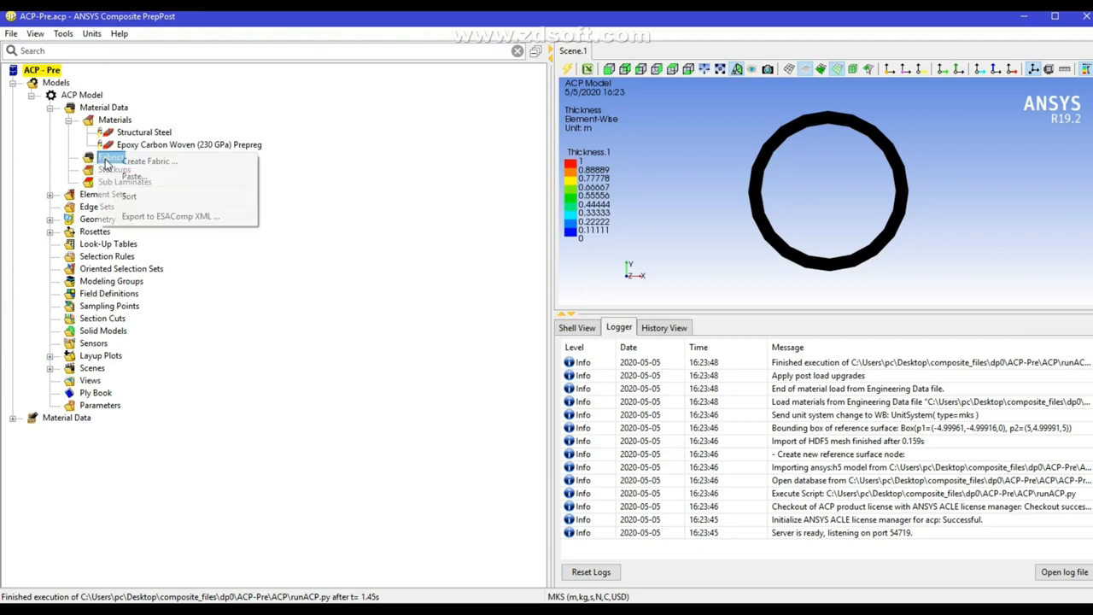
{"action": "left_click", "coordinate": [130, 161]}
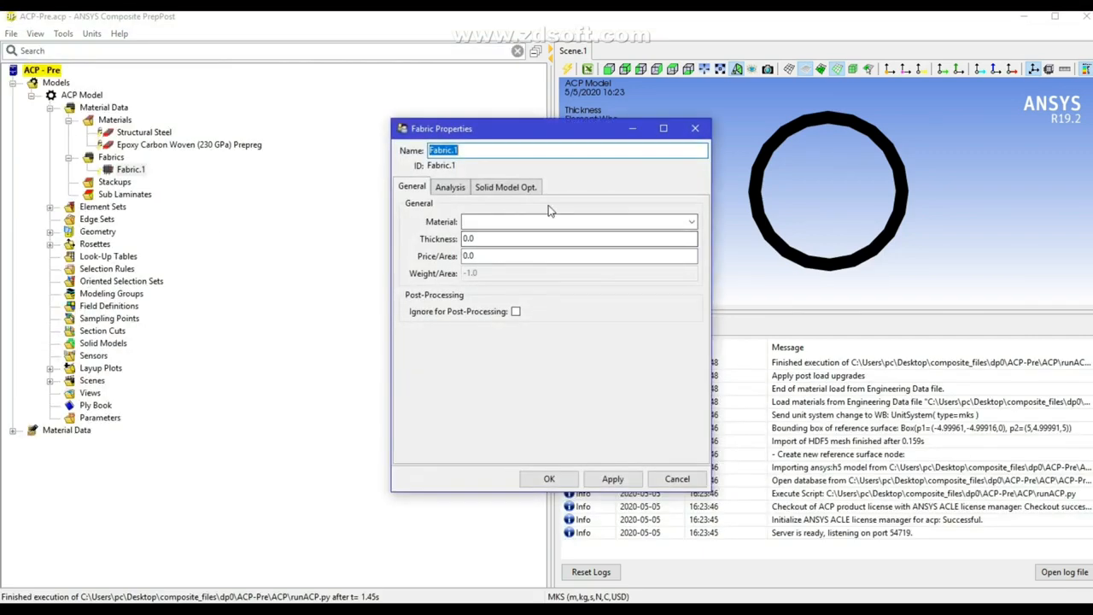
{"action": "left_click", "coordinate": [691, 224]}
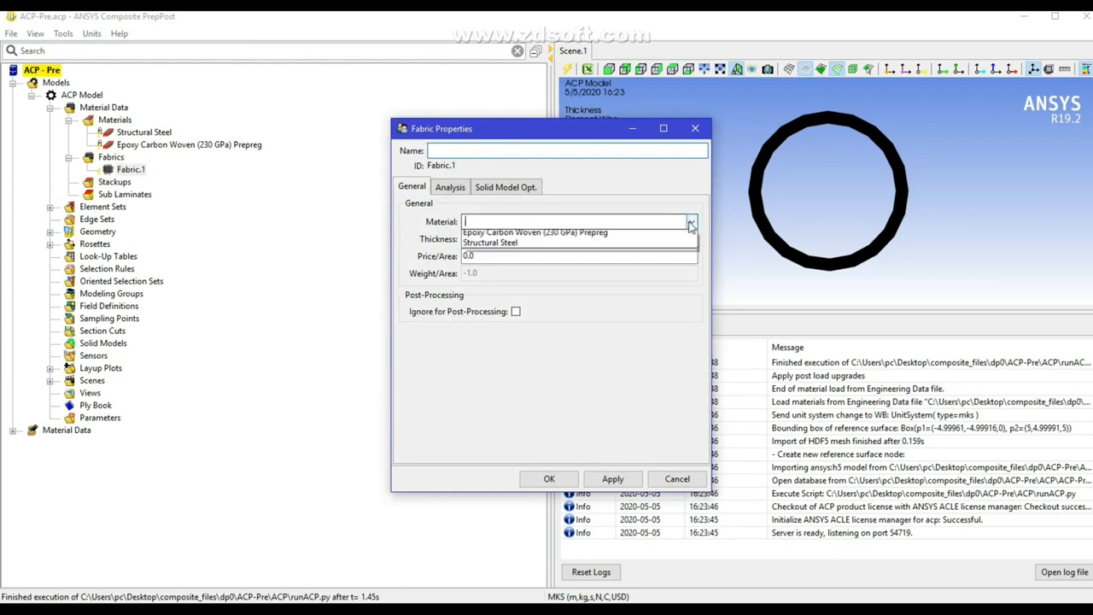
{"action": "left_click", "coordinate": [592, 233]}
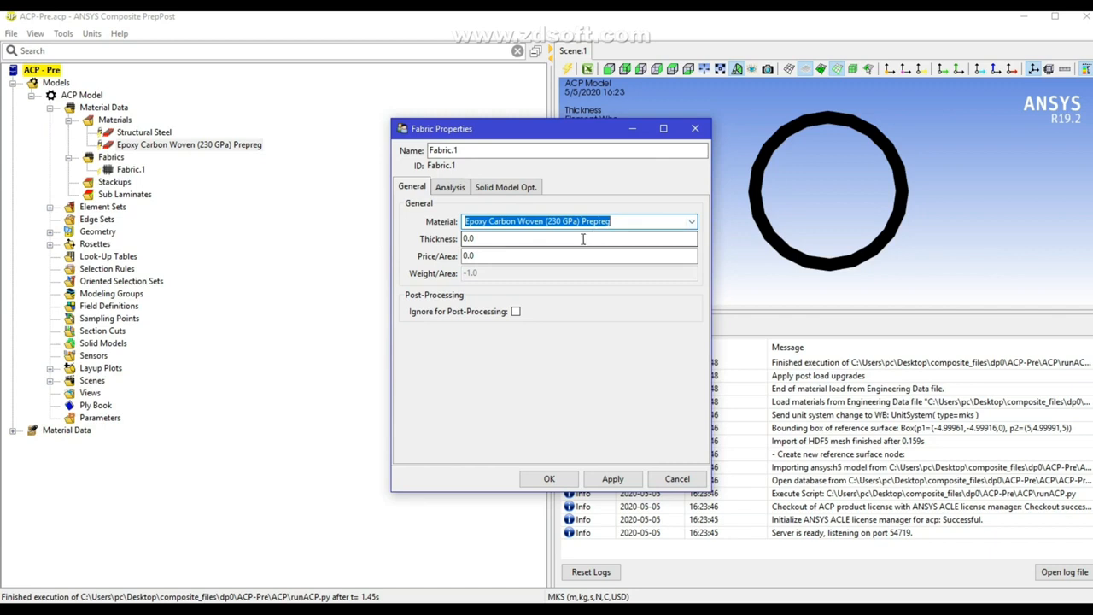
{"action": "key", "text": "Tab"}
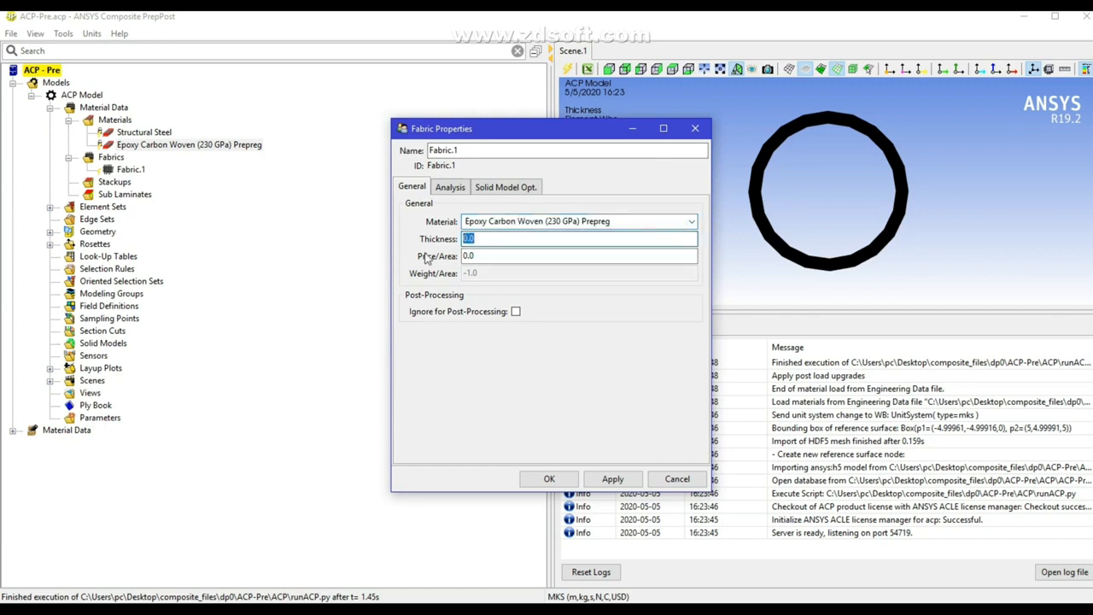
{"action": "type", "text": "0"}
Apply the fabric with polar analysis of E1, E2 and G12 enabled, and close its properties
{"action": "left_click", "coordinate": [451, 187]}
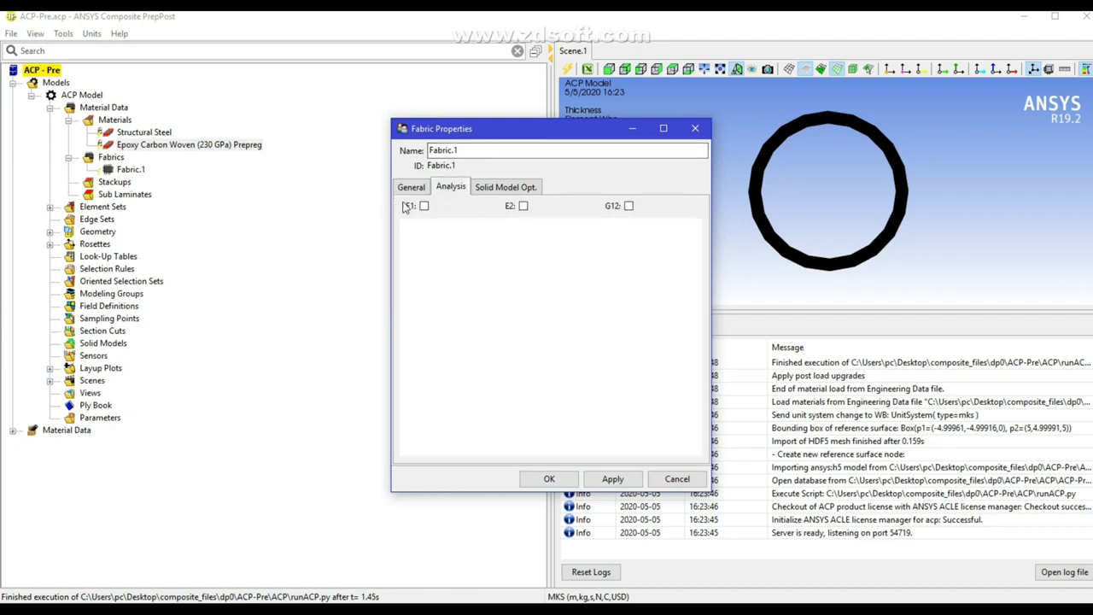
{"action": "left_click", "coordinate": [425, 206]}
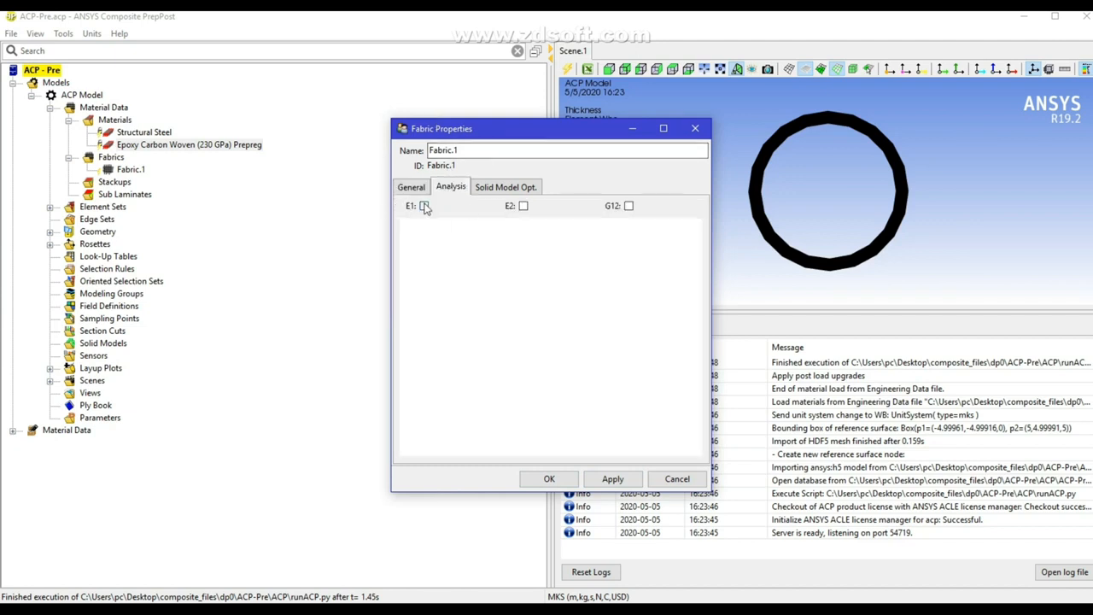
{"action": "left_click", "coordinate": [523, 206]}
{"action": "left_click", "coordinate": [629, 206]}
{"action": "left_click", "coordinate": [607, 479]}
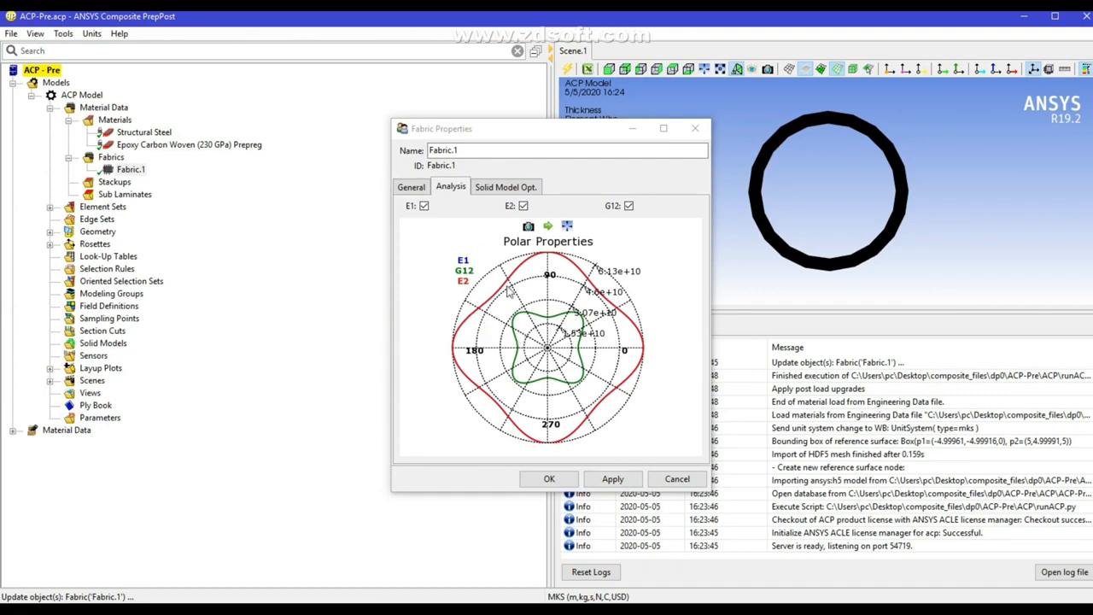
{"action": "left_click", "coordinate": [677, 480]}
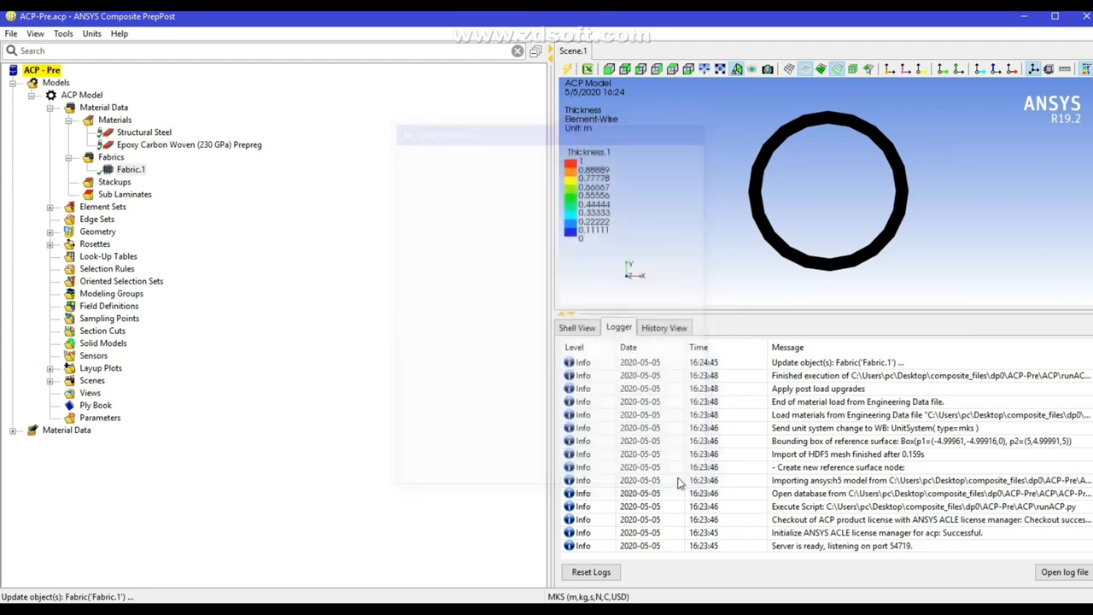
Create a stackup containing four layers of Fabric.1
{"action": "left_click", "coordinate": [140, 171]}
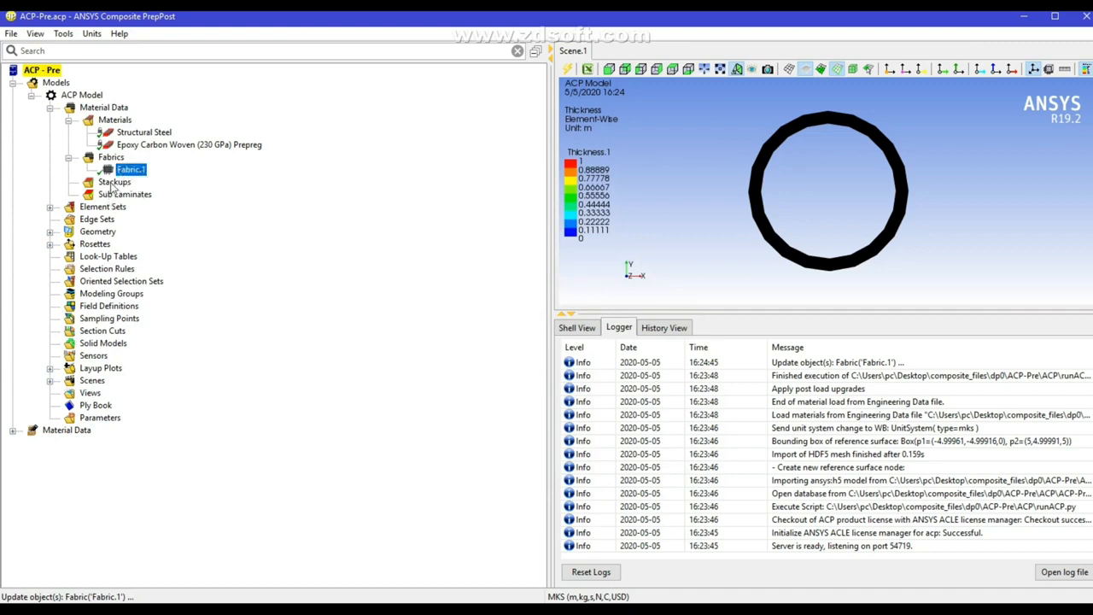
{"action": "right_click", "coordinate": [111, 184]}
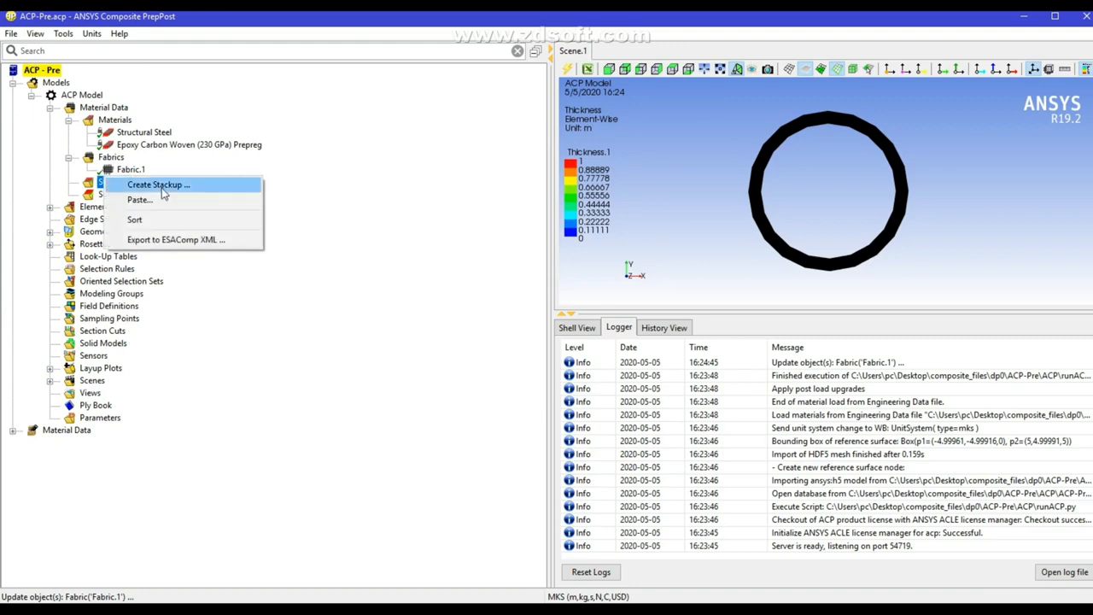
{"action": "left_click", "coordinate": [162, 186]}
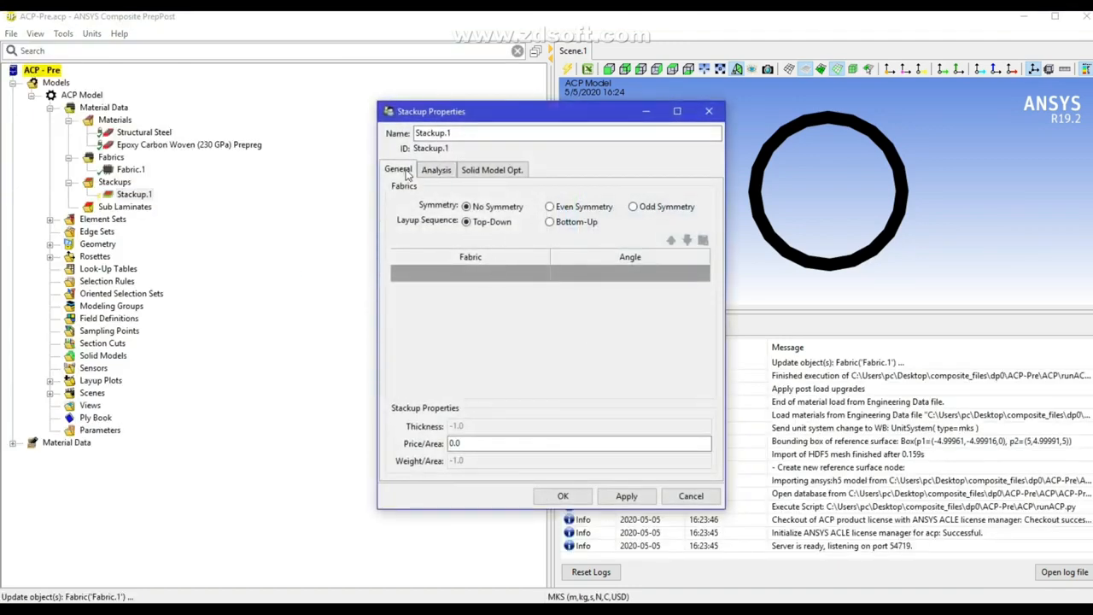
{"action": "left_click", "coordinate": [540, 275]}
{"action": "left_click", "coordinate": [544, 274]}
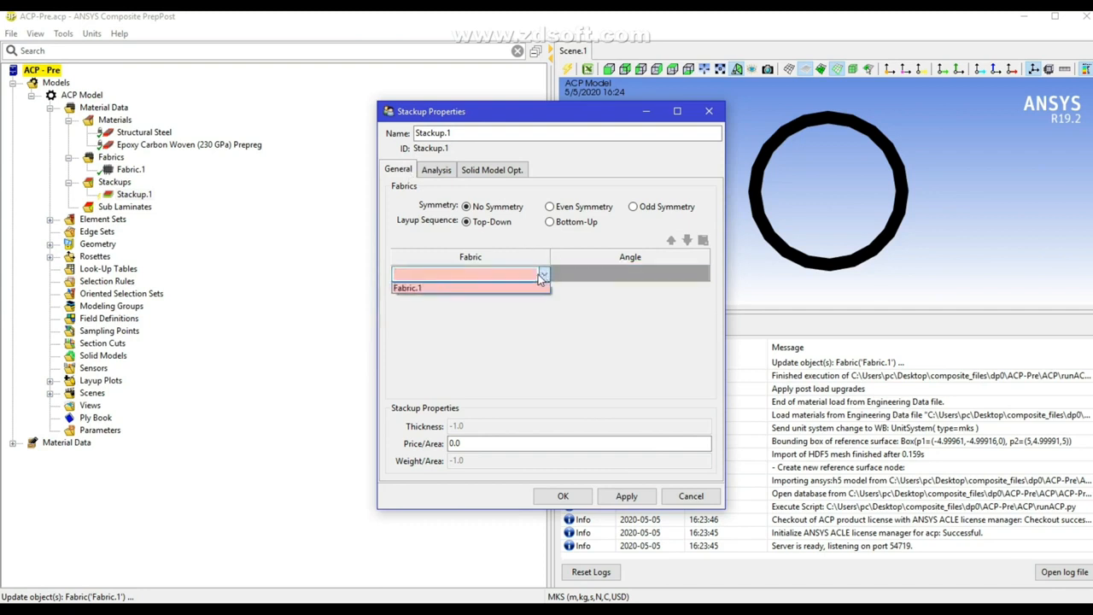
{"action": "left_click", "coordinate": [481, 288]}
{"action": "left_click", "coordinate": [537, 291]}
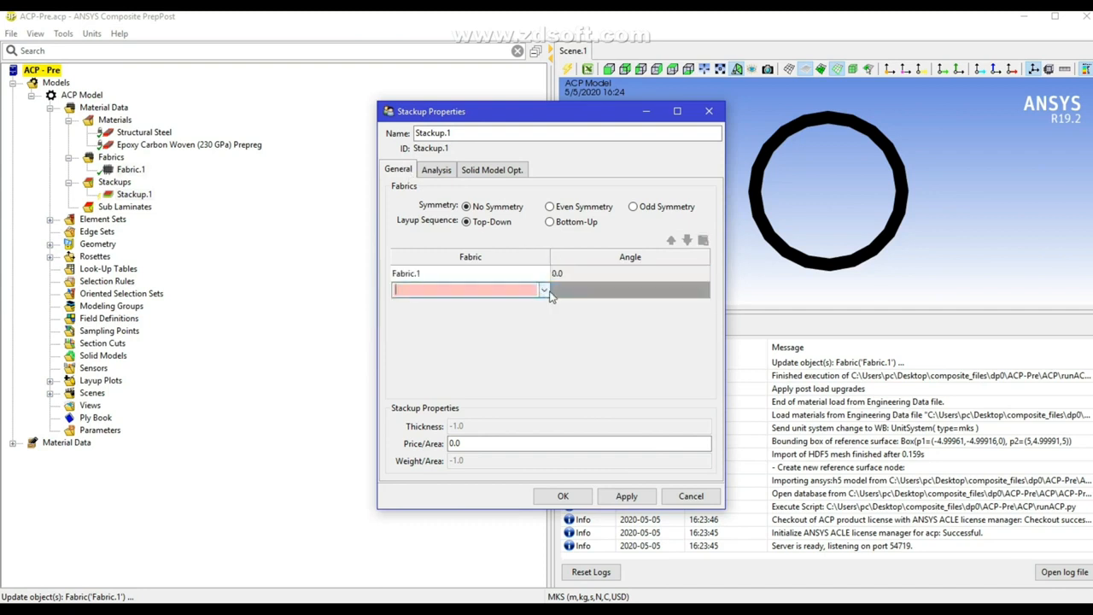
{"action": "left_click", "coordinate": [544, 290]}
{"action": "left_click", "coordinate": [493, 304]}
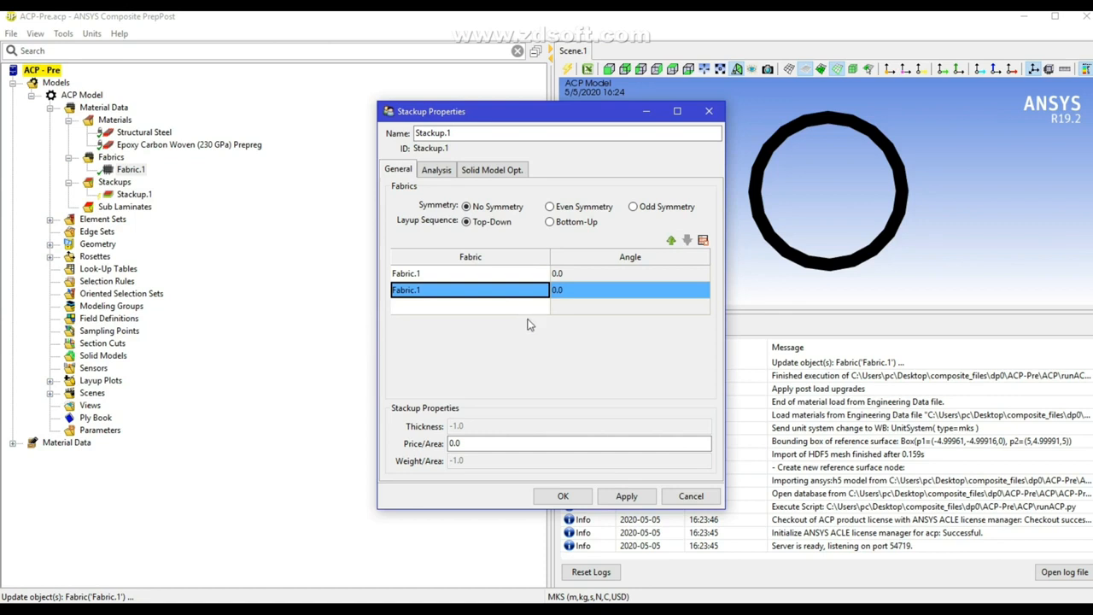
{"action": "left_click", "coordinate": [541, 307]}
{"action": "left_click", "coordinate": [544, 308]}
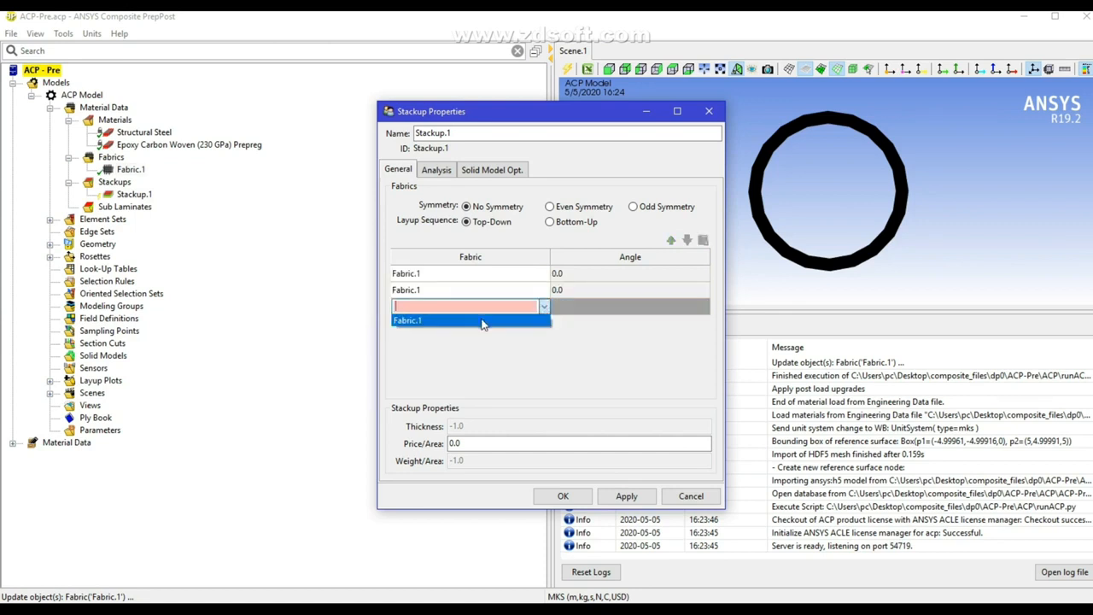
{"action": "left_click", "coordinate": [483, 322]}
{"action": "left_click", "coordinate": [544, 325]}
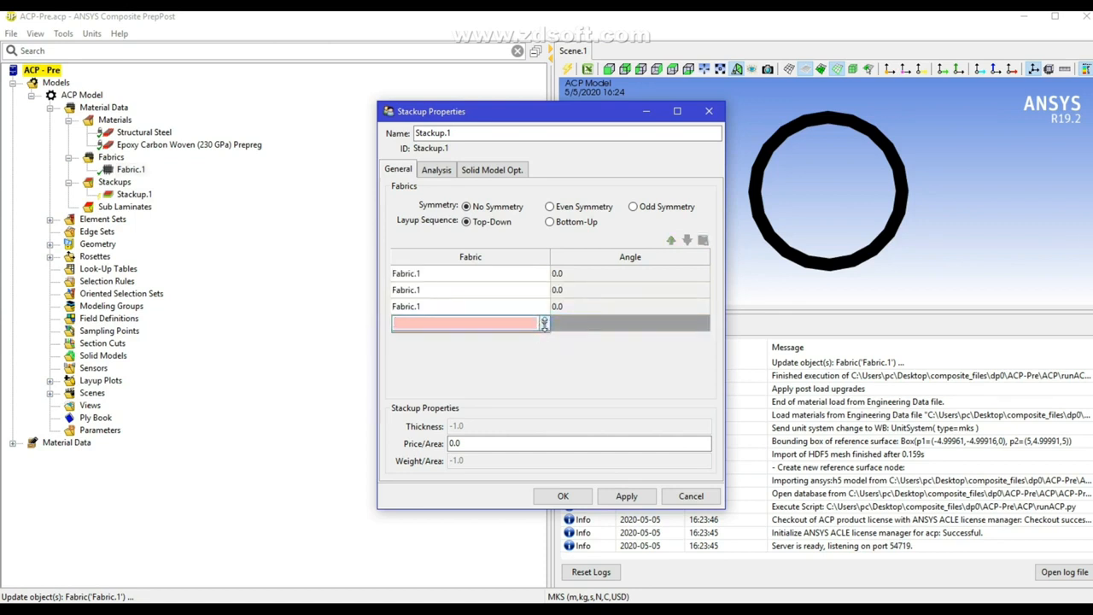
{"action": "left_click", "coordinate": [542, 323]}
{"action": "left_click", "coordinate": [467, 337]}
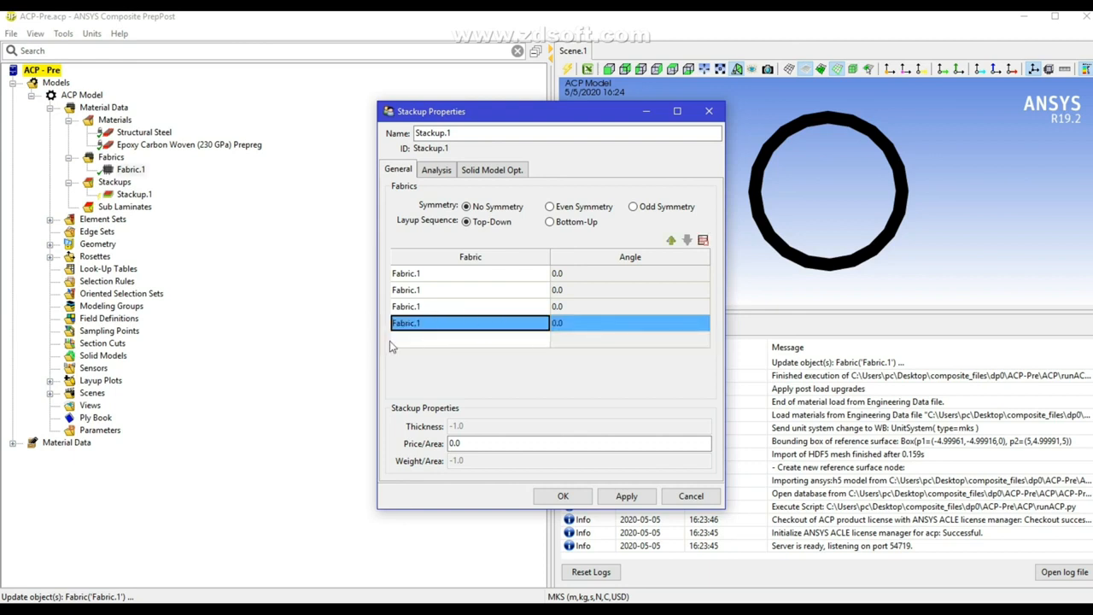
Set the angles of the stackup's second, third and fourth layers to 45, -45 and 90 degrees
{"action": "left_click", "coordinate": [587, 292]}
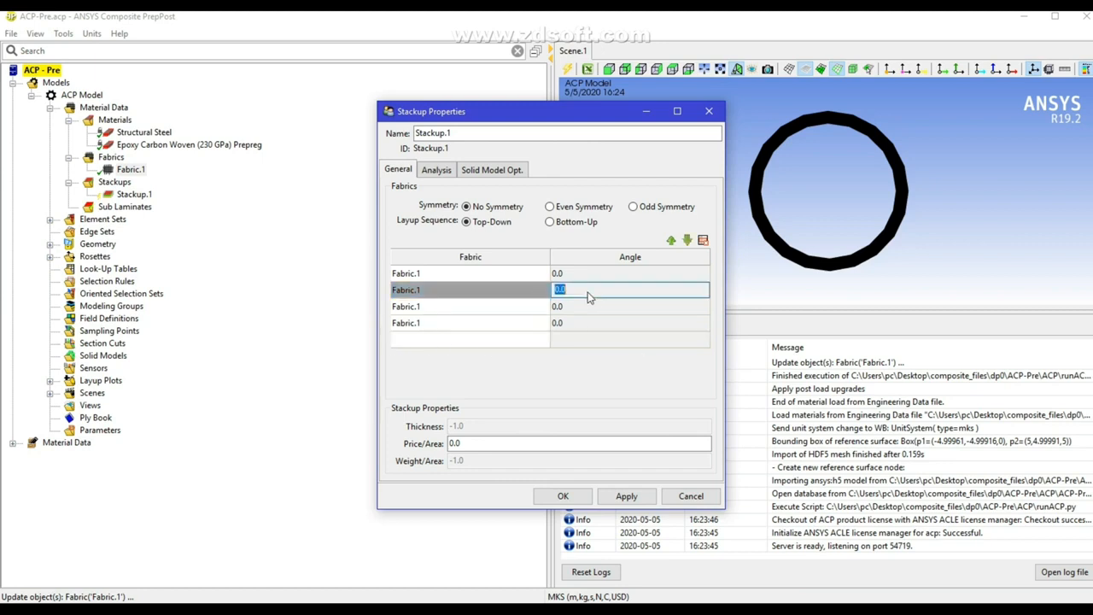
{"action": "type", "text": "45"}
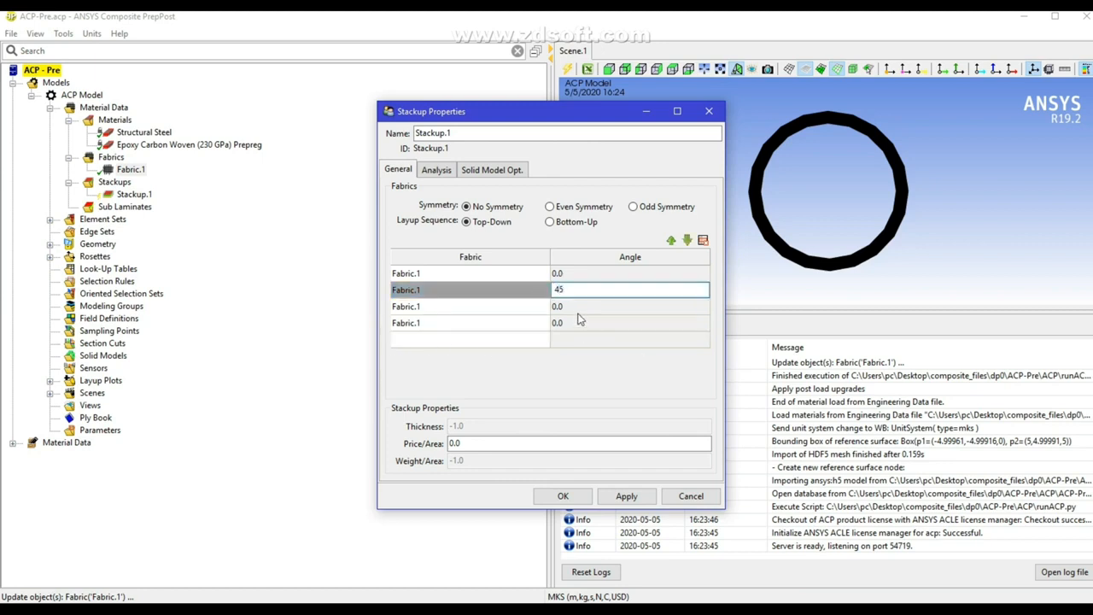
{"action": "left_click", "coordinate": [579, 310]}
{"action": "type", "text": "-45"}
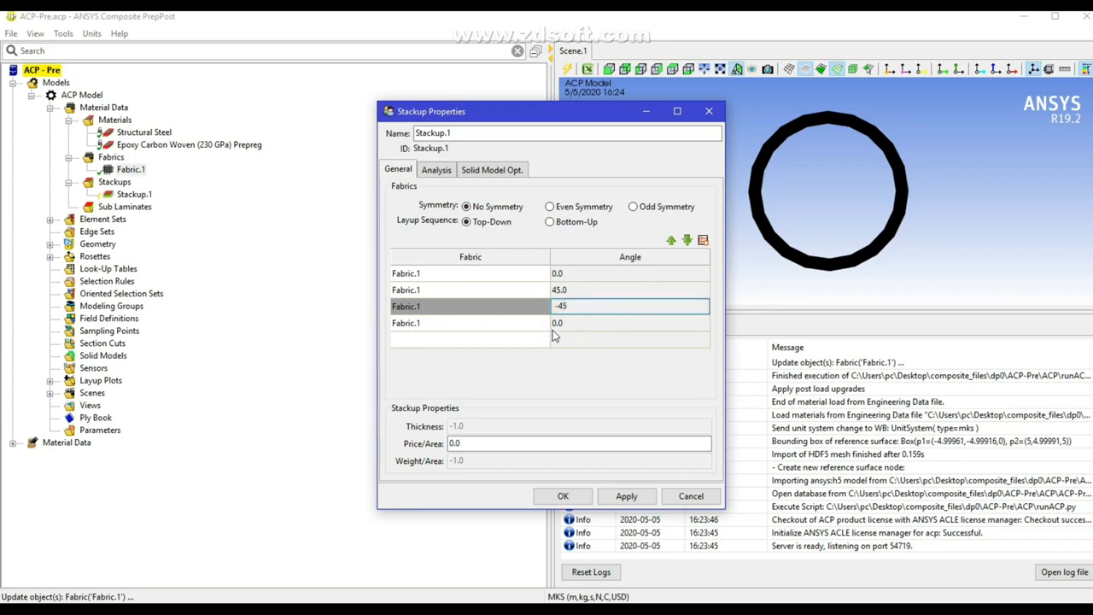
{"action": "left_click", "coordinate": [571, 326]}
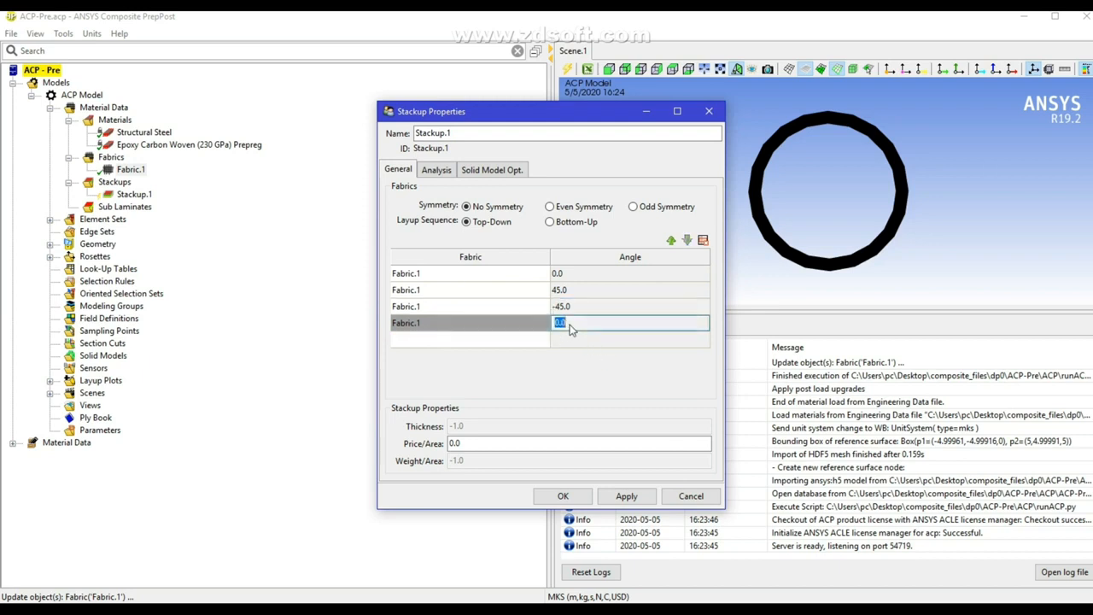
{"action": "type", "text": "90"}
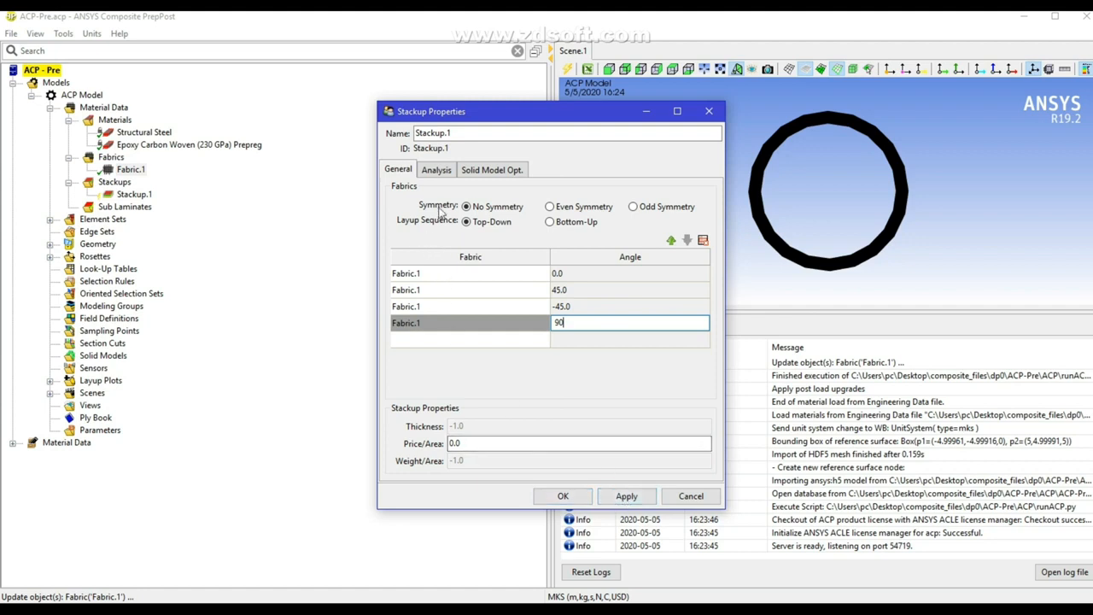
Enable production and analysis plies, material and angle text, and E1 and E2 polar plots in the stackup's analysis, and confirm the stackup
{"action": "left_click", "coordinate": [435, 169]}
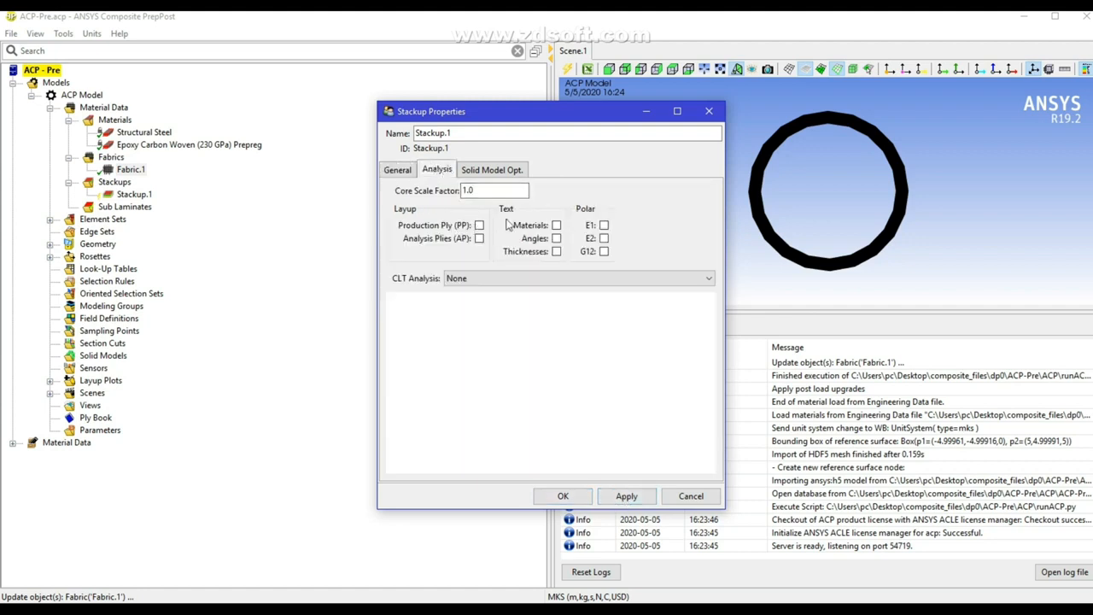
{"action": "left_click", "coordinate": [479, 225]}
{"action": "left_click", "coordinate": [604, 224]}
{"action": "left_click", "coordinate": [558, 225]}
{"action": "left_click", "coordinate": [479, 239]}
{"action": "left_click", "coordinate": [555, 239]}
{"action": "left_click", "coordinate": [603, 239]}
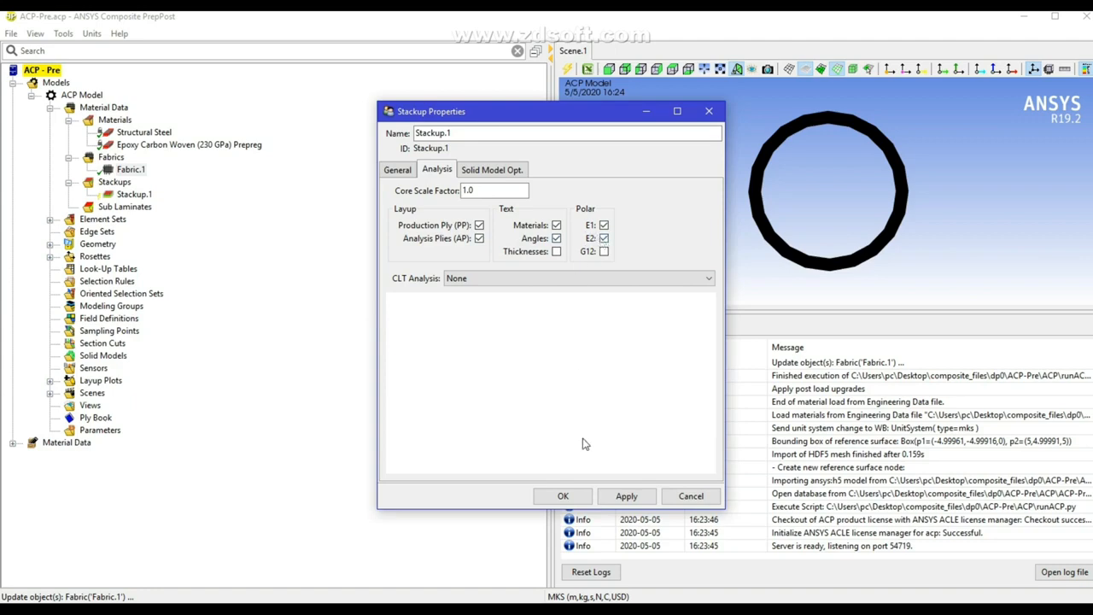
{"action": "left_click", "coordinate": [632, 499]}
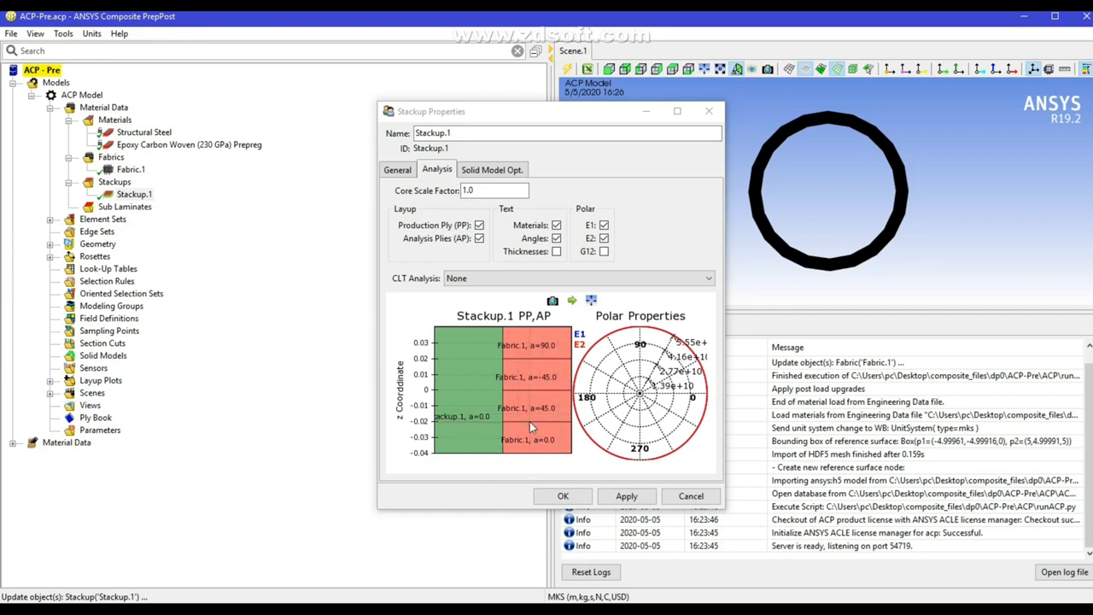
{"action": "left_click", "coordinate": [562, 498]}
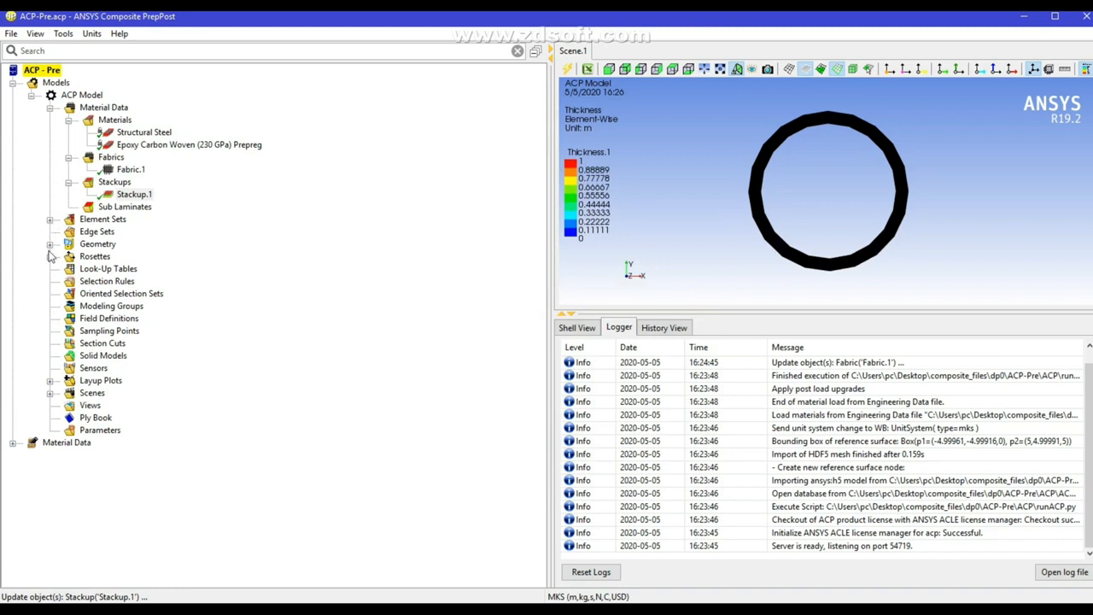
Create a new rosette of the Parallel type
{"action": "left_click", "coordinate": [50, 219]}
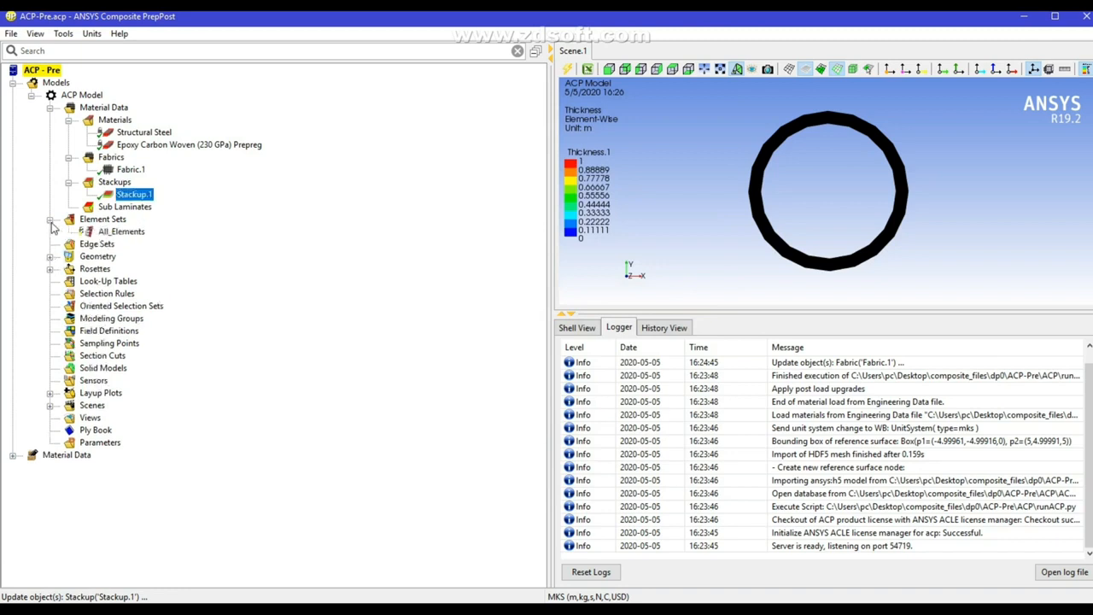
{"action": "left_click", "coordinate": [99, 233]}
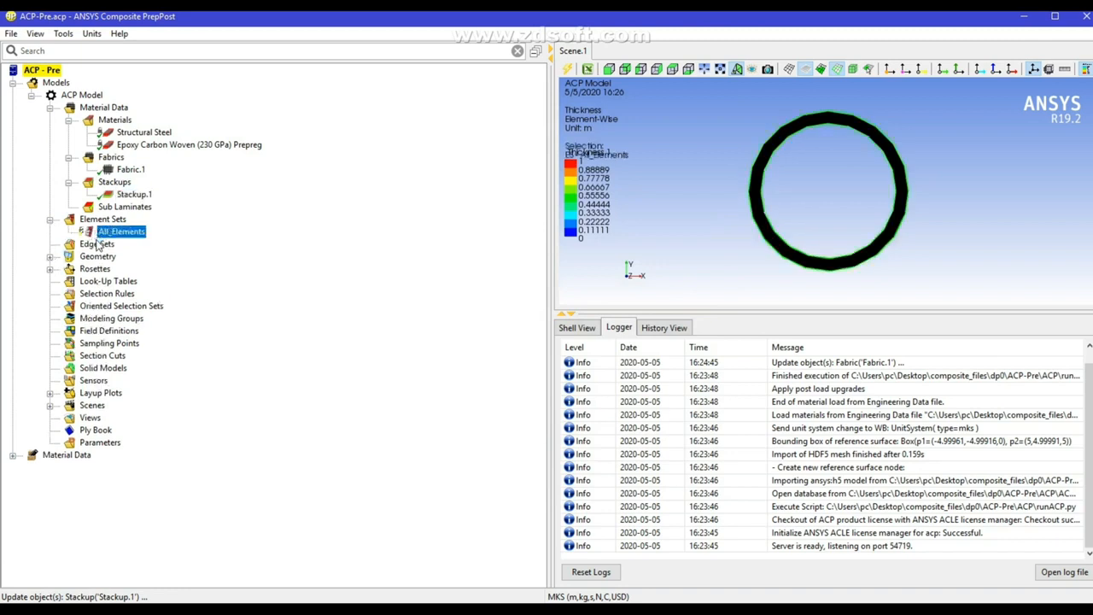
{"action": "left_click", "coordinate": [49, 269]}
{"action": "left_click", "coordinate": [101, 269]}
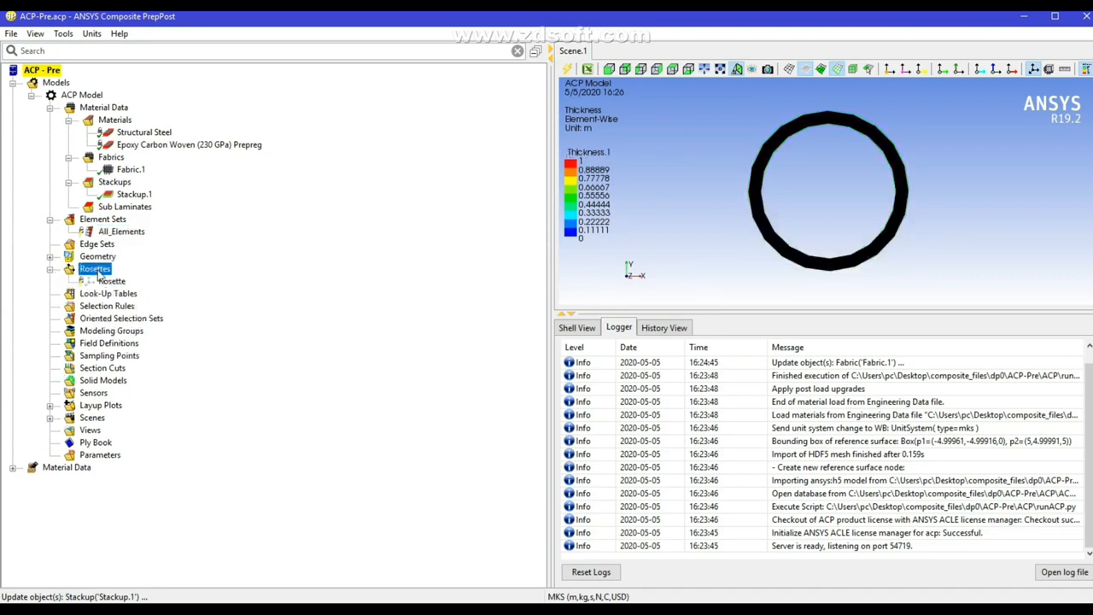
{"action": "right_click", "coordinate": [114, 266]}
{"action": "left_click", "coordinate": [136, 271]}
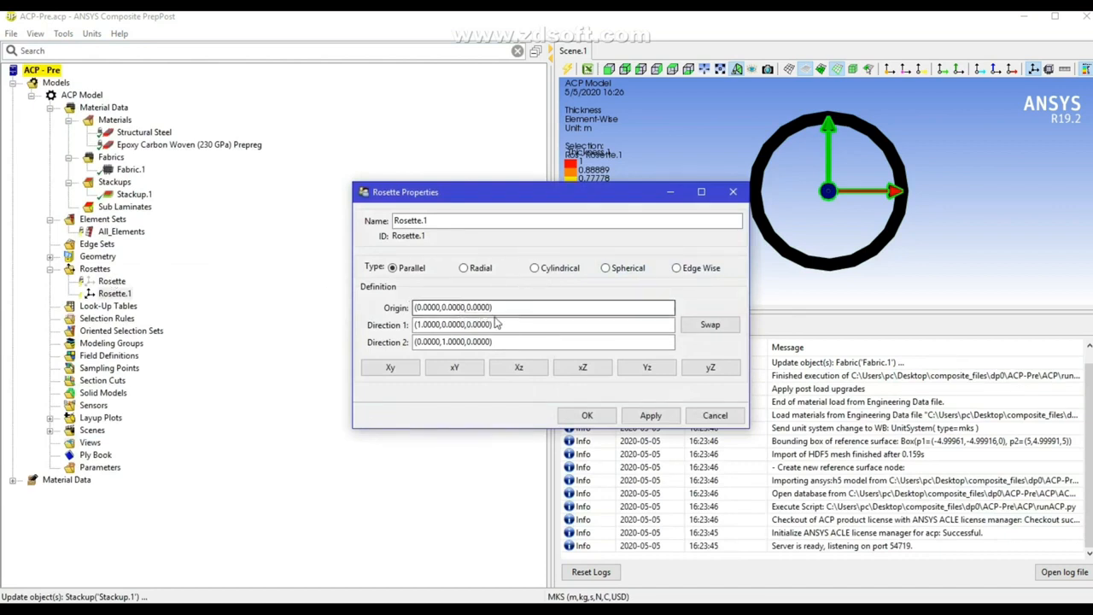
Pick the new rosette's origin on the ring surface at (3.4730, 3.5109, 3.1604) and confirm the rosette
{"action": "left_click_drag", "start_coordinate": [943, 213], "coordinate": [919, 249]}
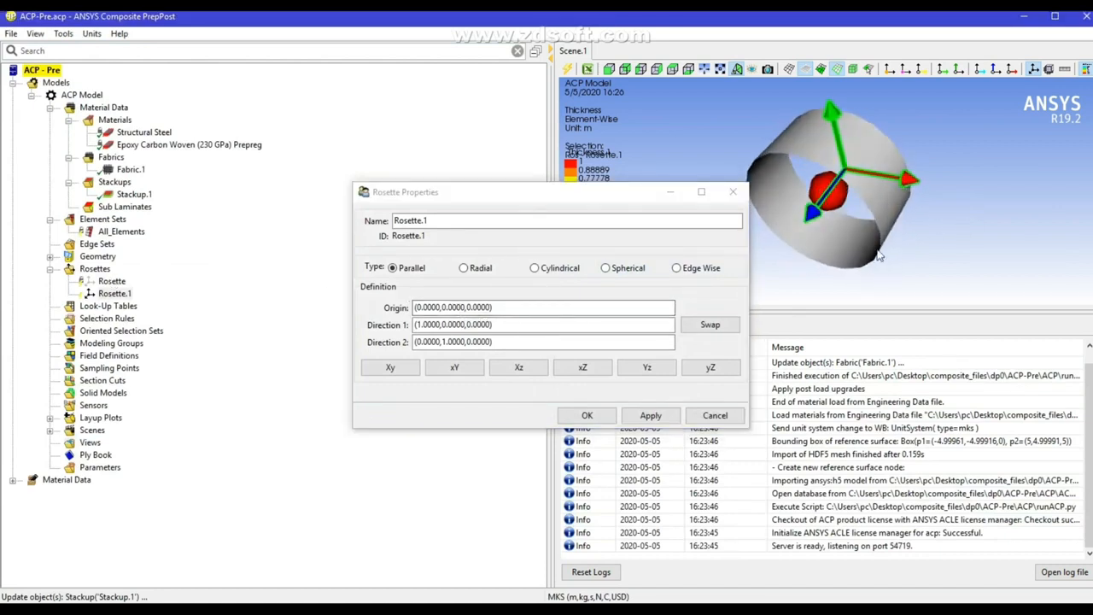
{"action": "left_click", "coordinate": [487, 308]}
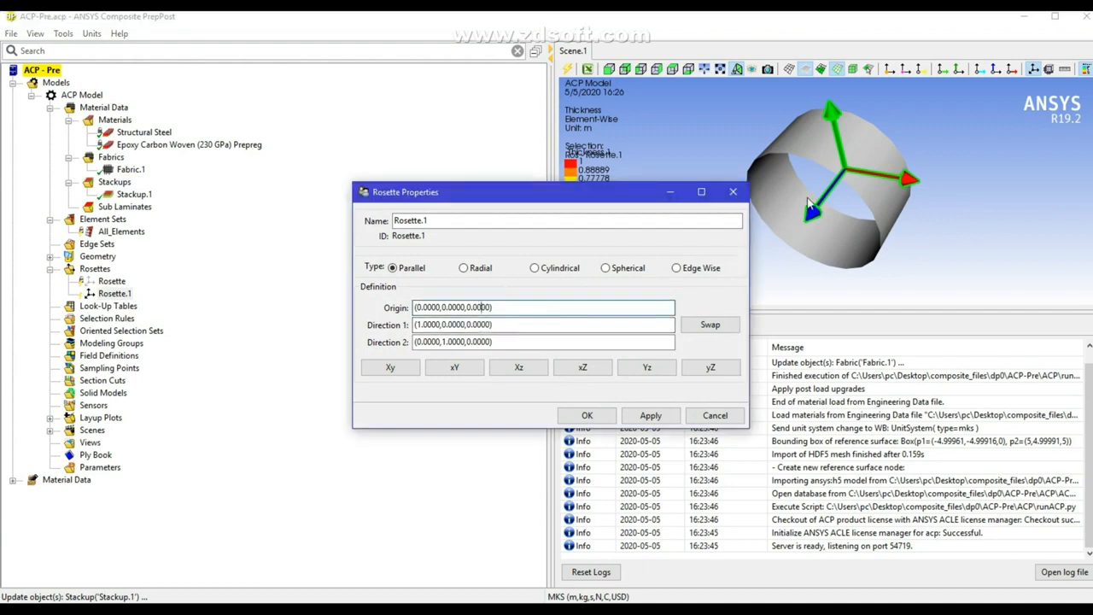
{"action": "left_click", "coordinate": [749, 270]}
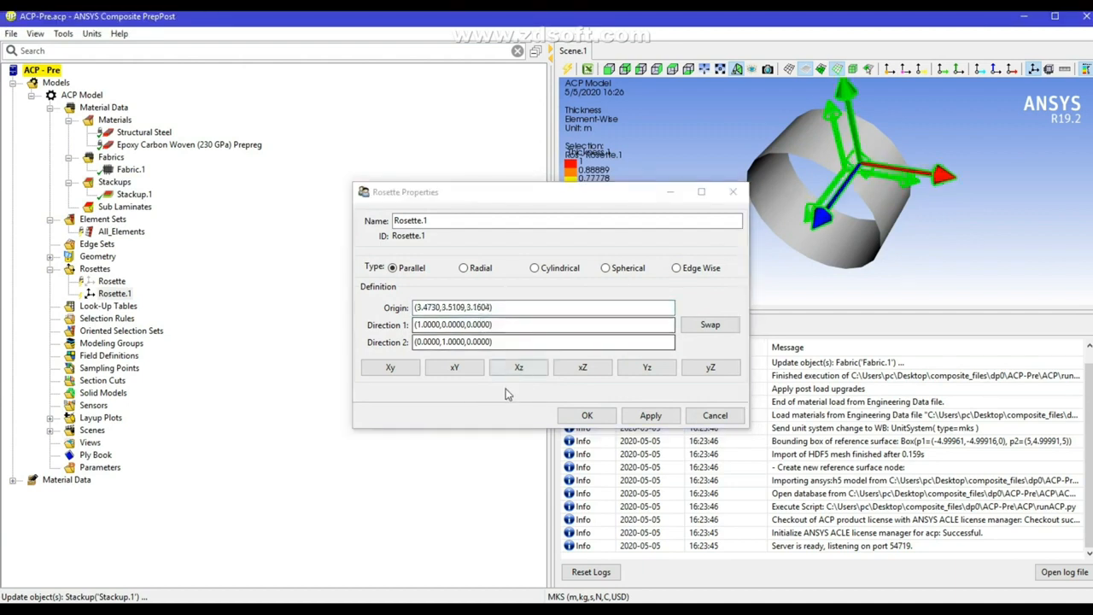
{"action": "left_click", "coordinate": [587, 417]}
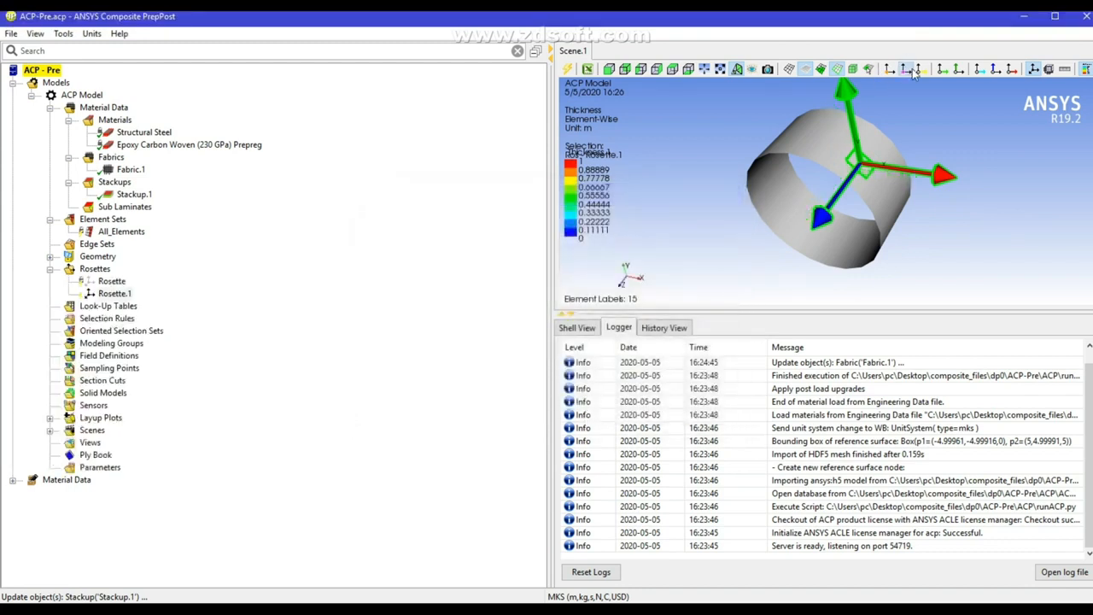
{"action": "left_click", "coordinate": [889, 70]}
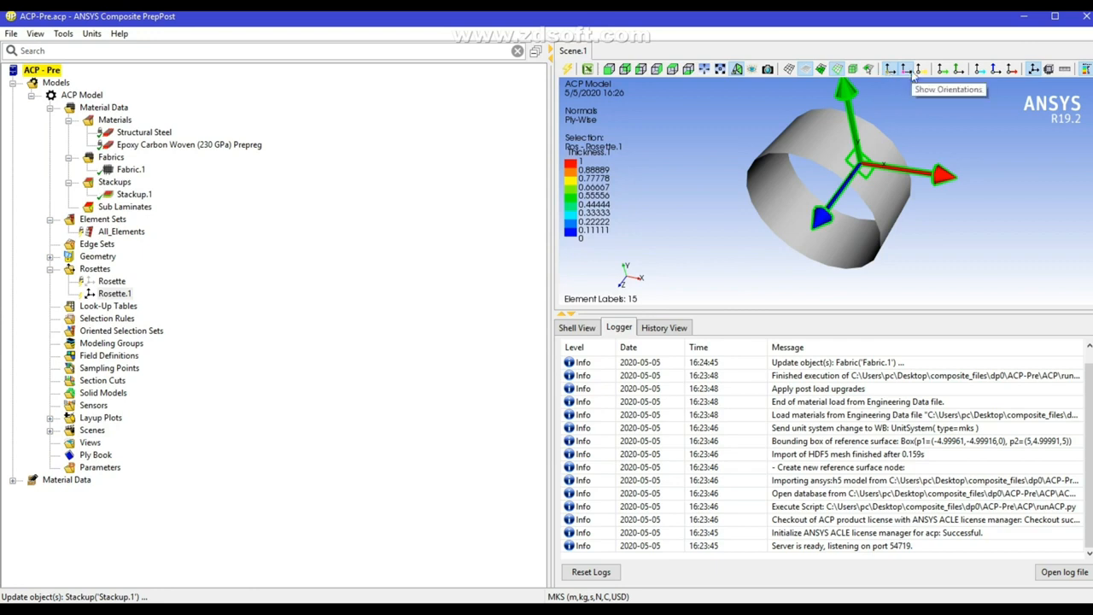
{"action": "left_click", "coordinate": [889, 70]}
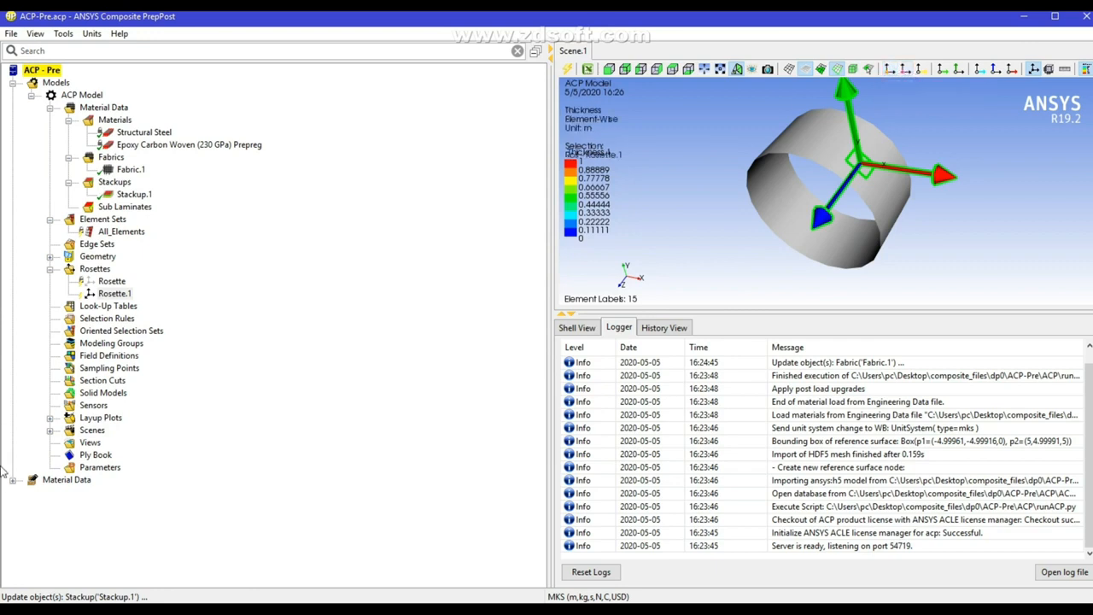
Create an oriented selection set for All_Elements, picking its orientation point on the ring surface at (3.4752, 3.5093, 1.9104)
{"action": "double_click", "coordinate": [111, 331]}
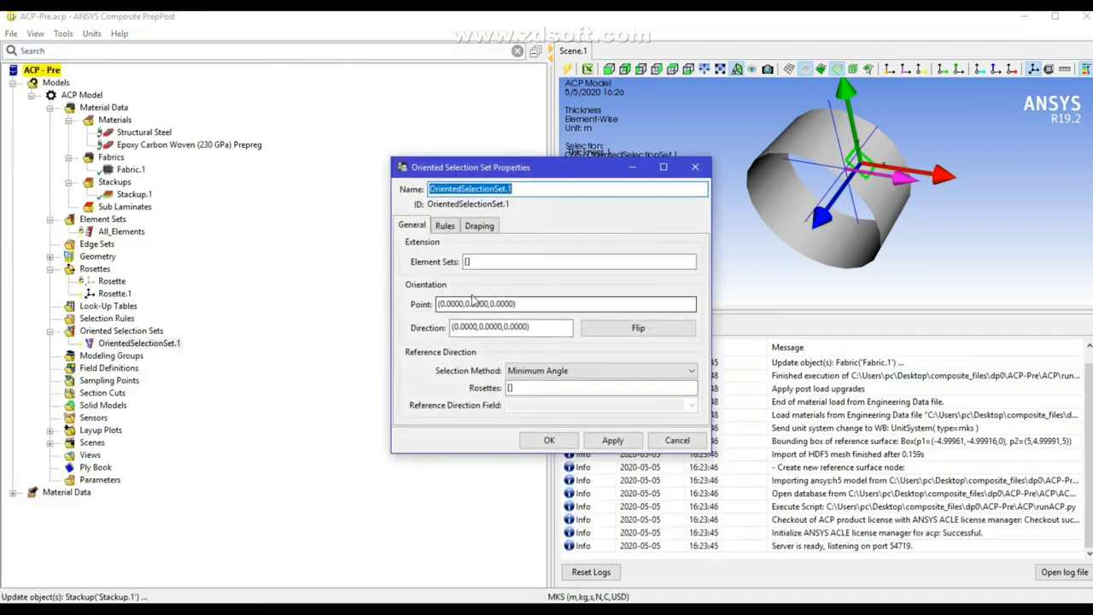
{"action": "left_click", "coordinate": [523, 263]}
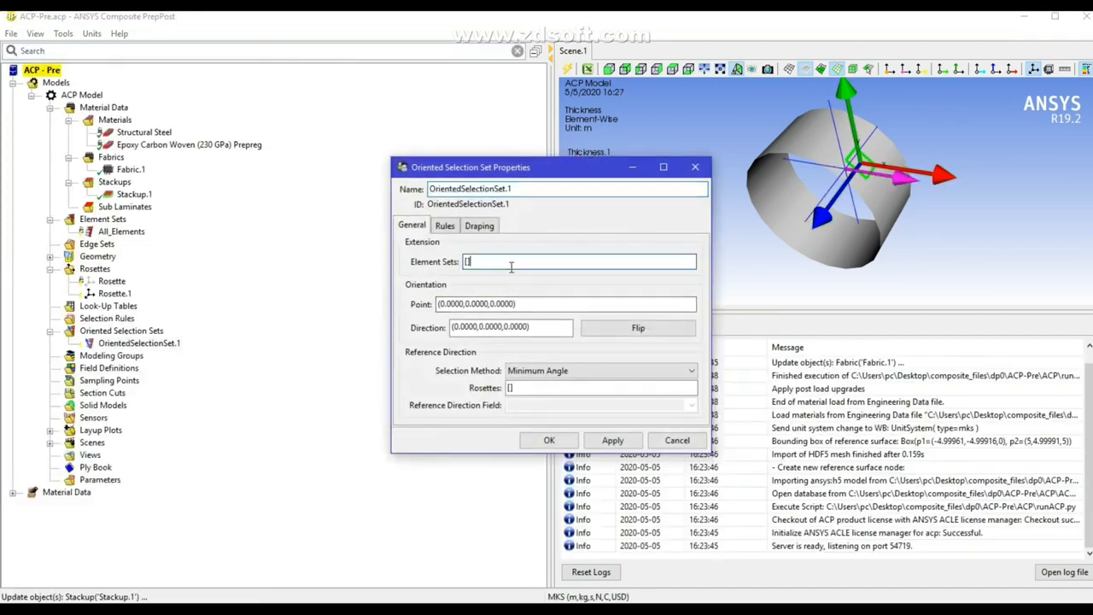
{"action": "left_click", "coordinate": [135, 233]}
{"action": "left_click", "coordinate": [113, 232]}
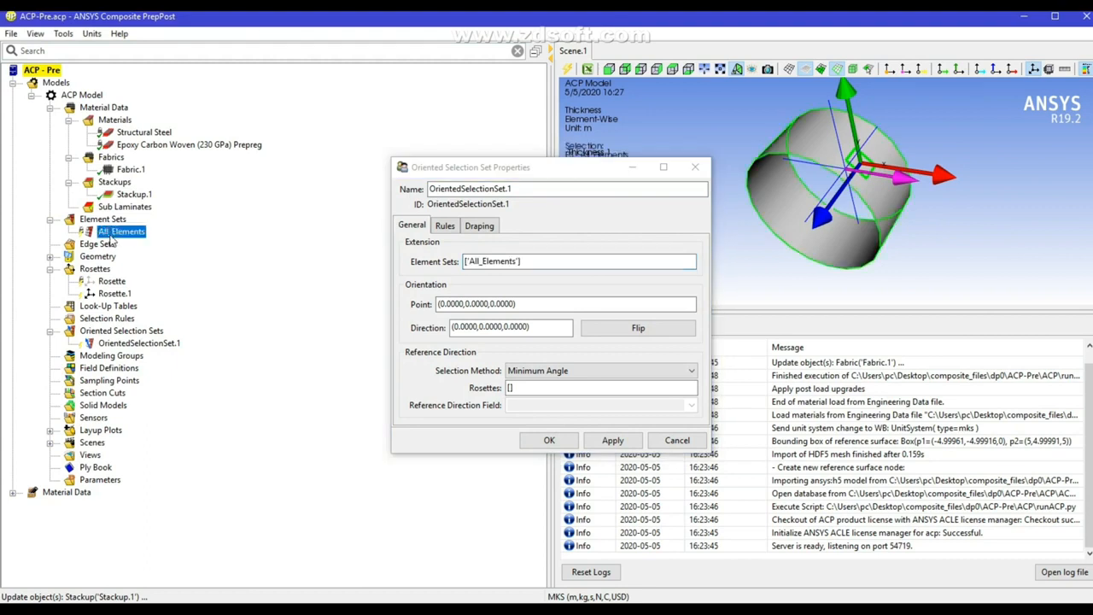
{"action": "left_click", "coordinate": [490, 304]}
{"action": "left_click", "coordinate": [864, 158]}
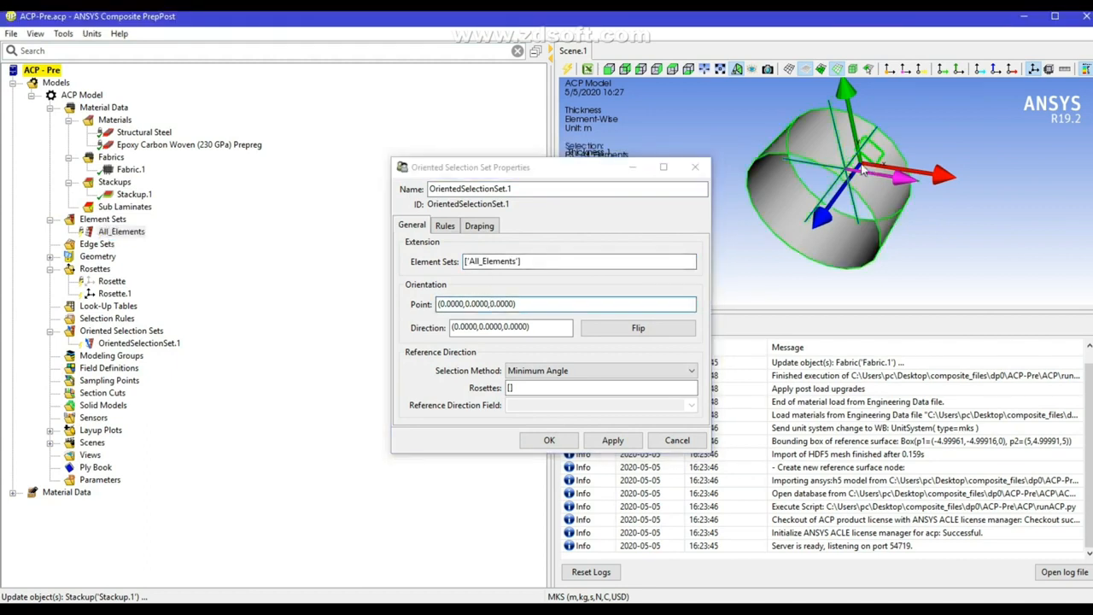
{"action": "left_click", "coordinate": [521, 330]}
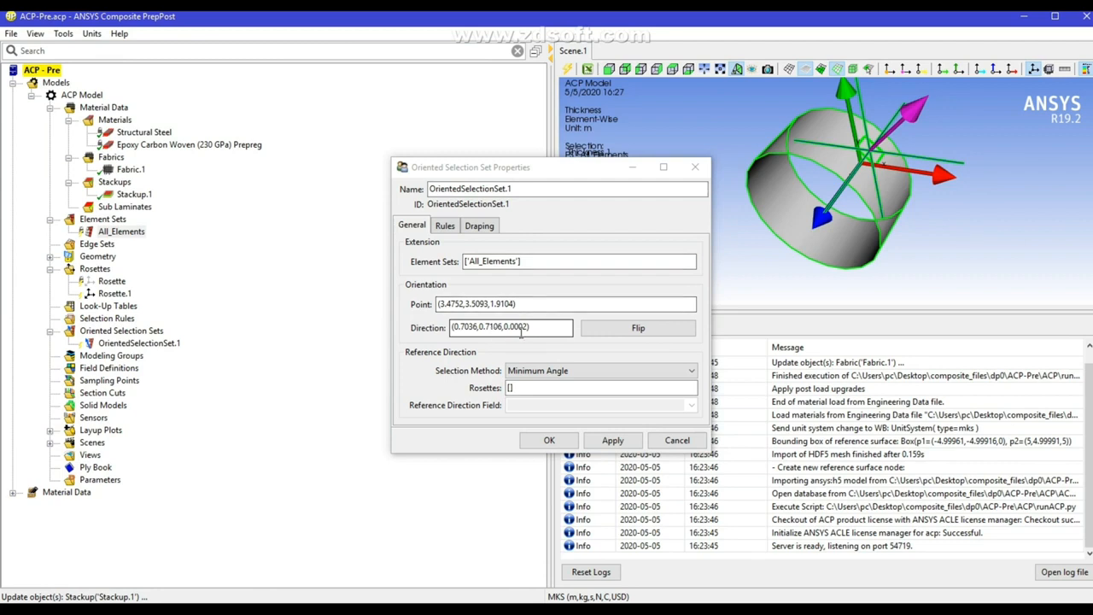
Assign Rosette.1 as the oriented selection set's reference direction and confirm the set
{"action": "left_click", "coordinate": [547, 388]}
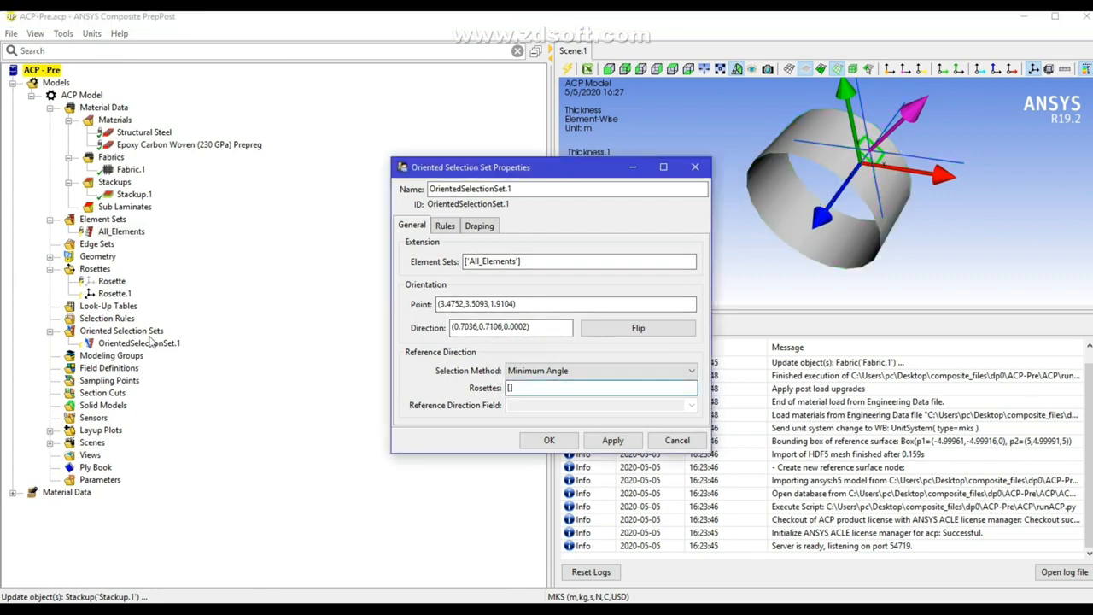
{"action": "left_click", "coordinate": [114, 294]}
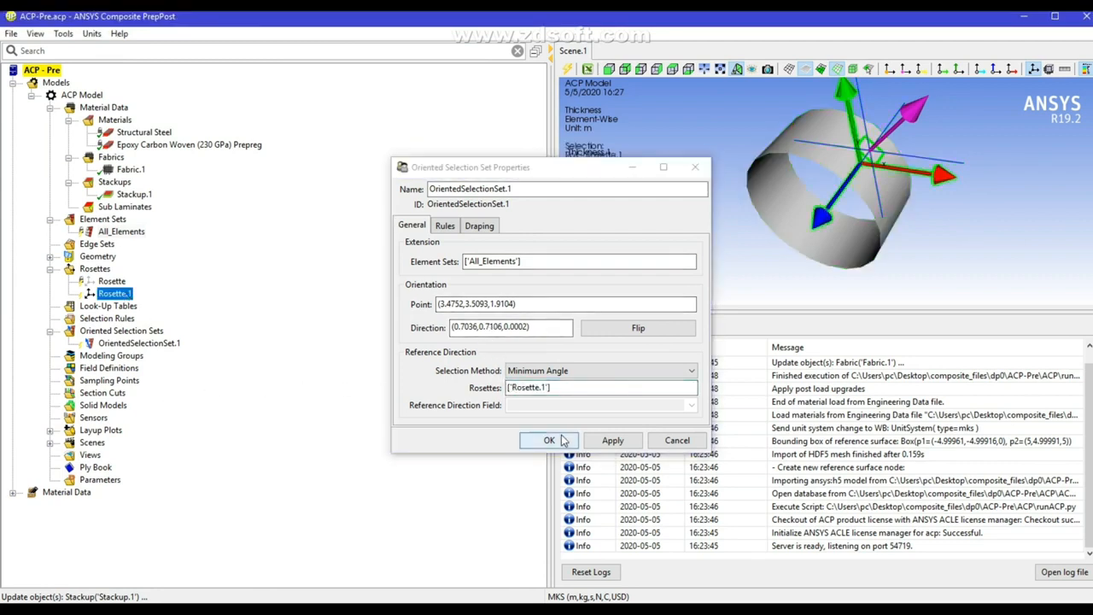
{"action": "key", "text": "Return"}
Update the model and display the normals of the oriented selection set on the ring
{"action": "left_click", "coordinate": [570, 69]}
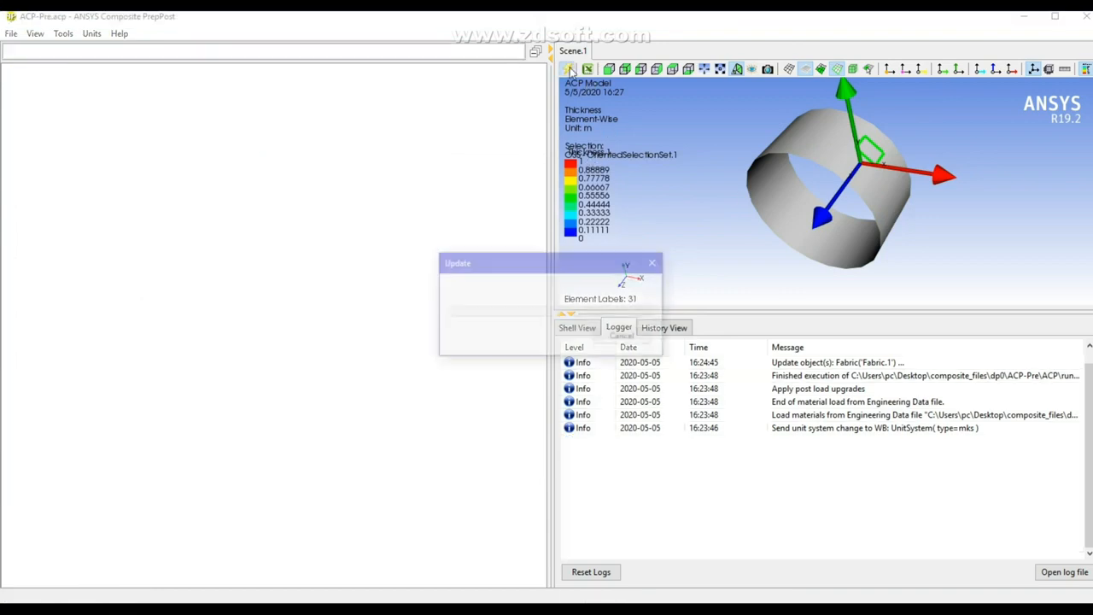
{"action": "left_click", "coordinate": [892, 68]}
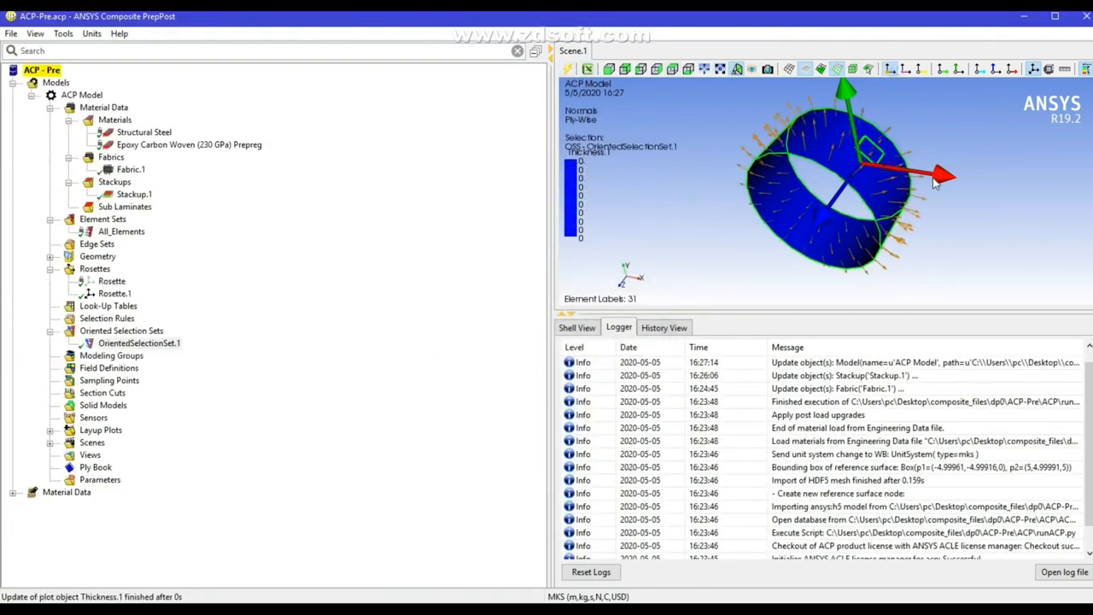
{"action": "middle_click_drag", "start_coordinate": [950, 207], "coordinate": [989, 206]}
{"action": "scroll", "coordinate": [946, 208], "scroll_direction": "up", "scroll_amount": 1}
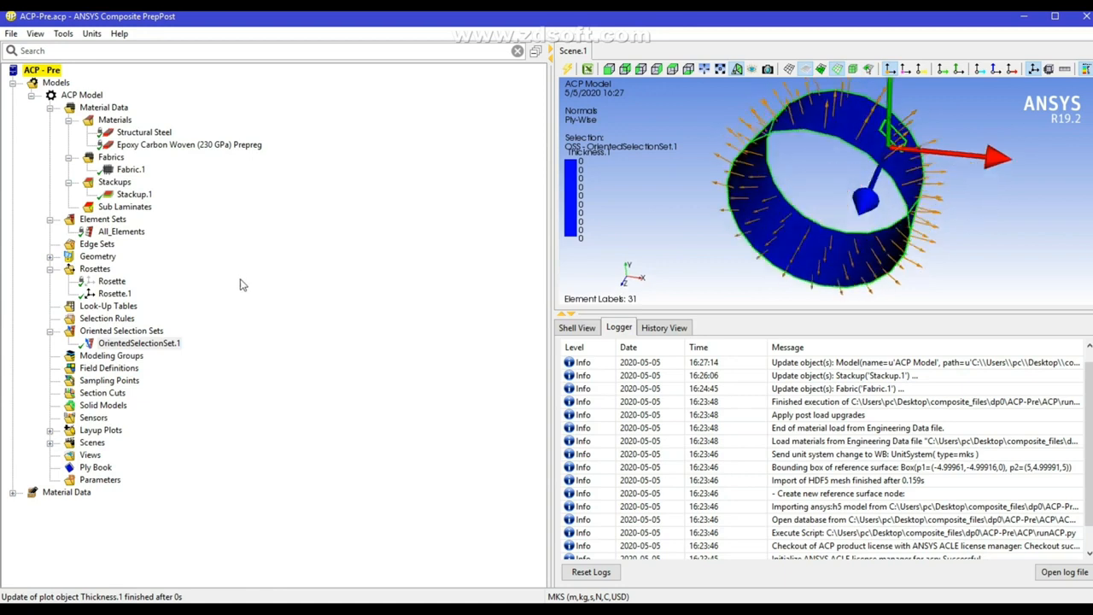
Create a modeling group, keeping its default name
{"action": "right_click", "coordinate": [110, 356]}
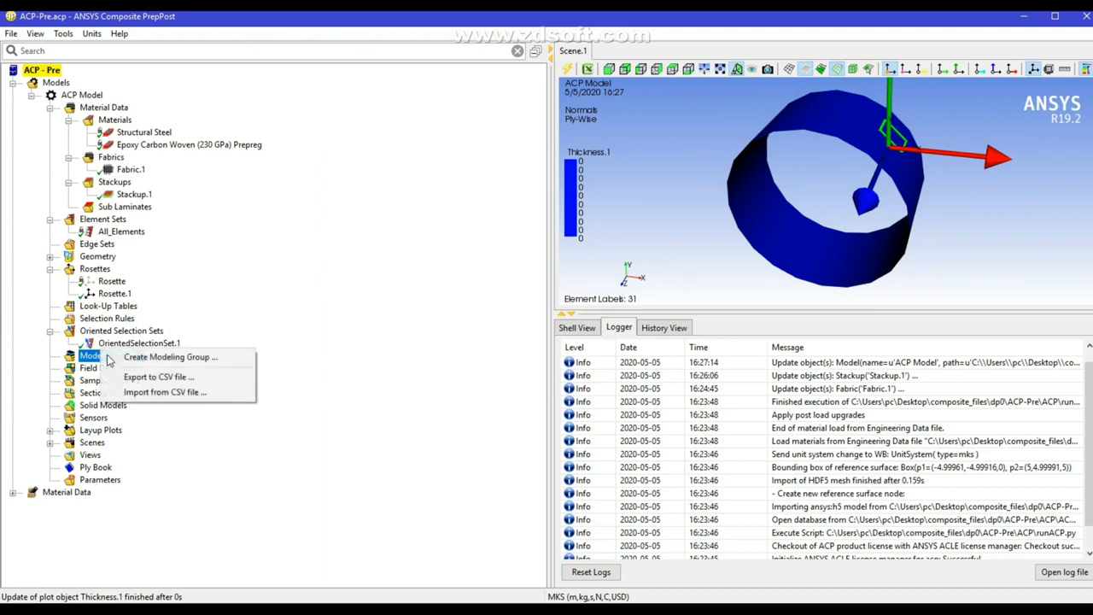
{"action": "left_click", "coordinate": [171, 358]}
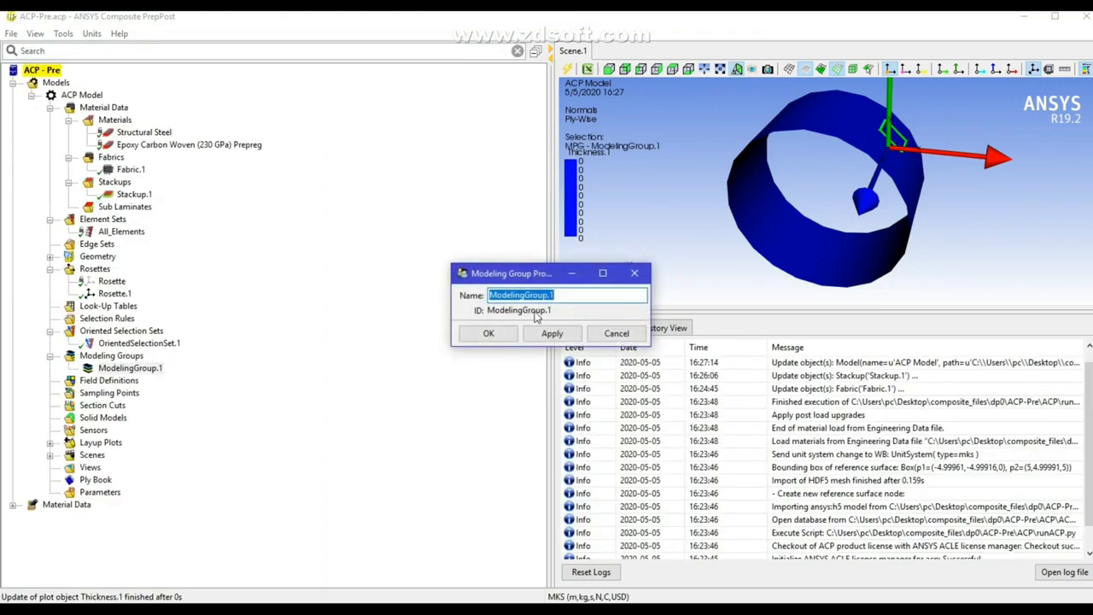
{"action": "left_click", "coordinate": [490, 333]}
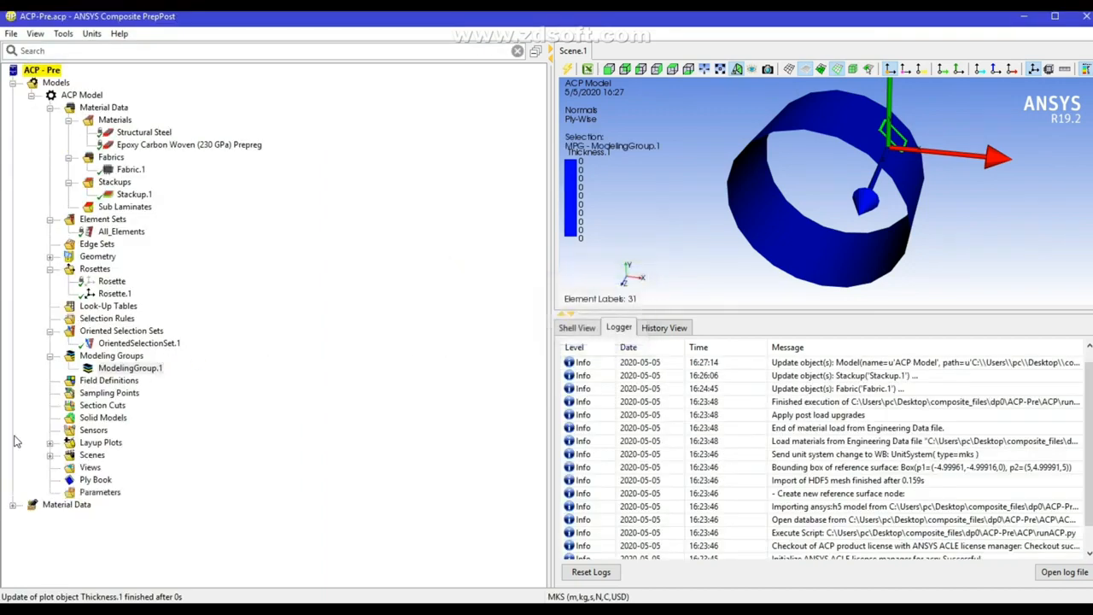
Create a ply in the modeling group on OrientedSelectionSet.1 with Stackup.1 as its material, and update the model
{"action": "right_click", "coordinate": [155, 365]}
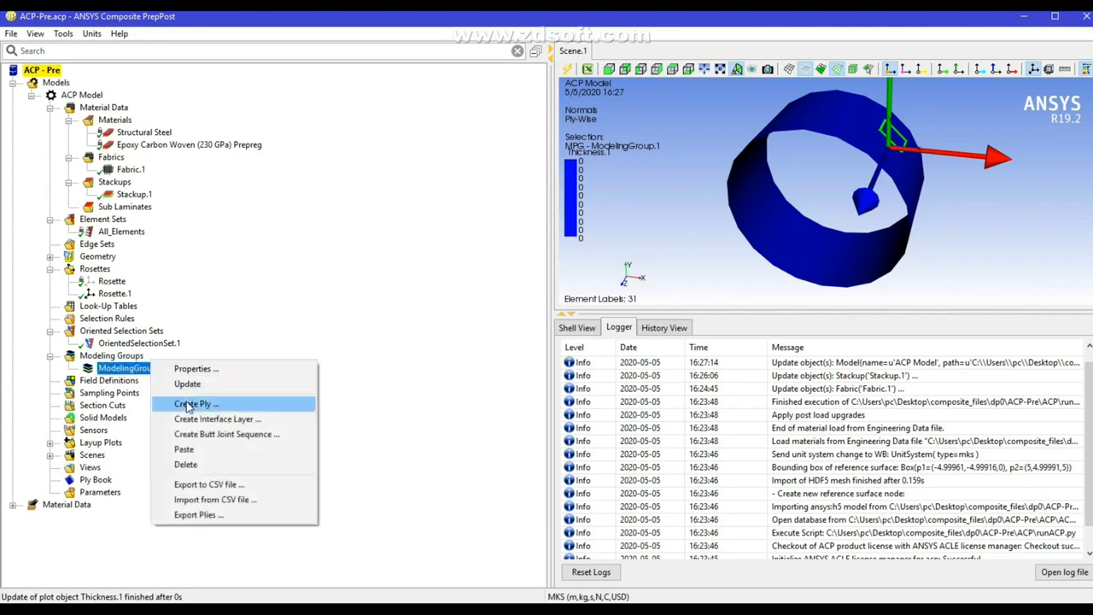
{"action": "left_click", "coordinate": [188, 405]}
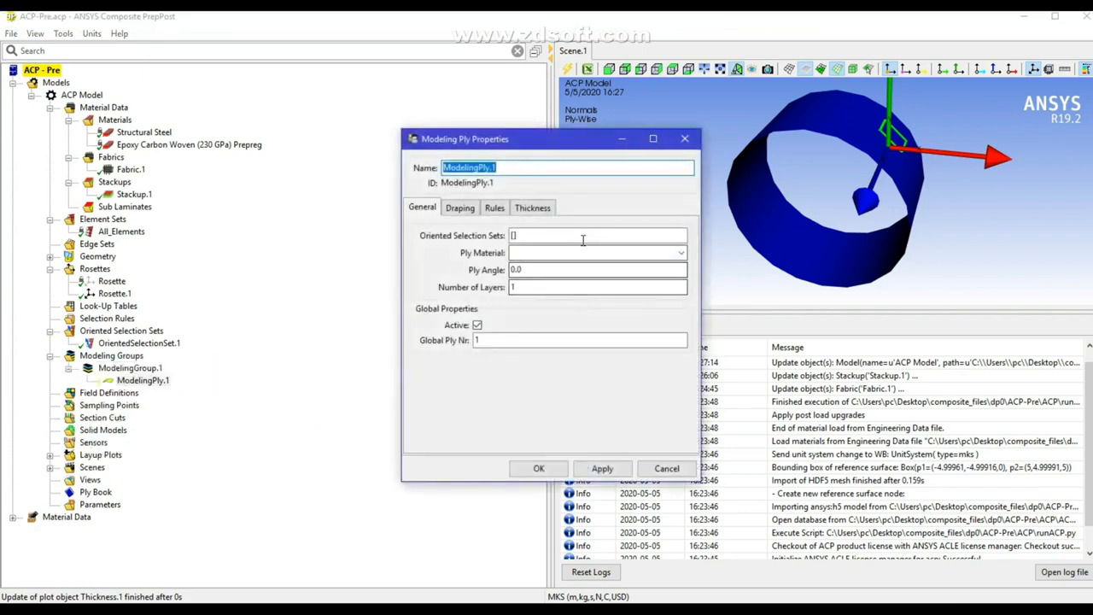
{"action": "left_click", "coordinate": [137, 343]}
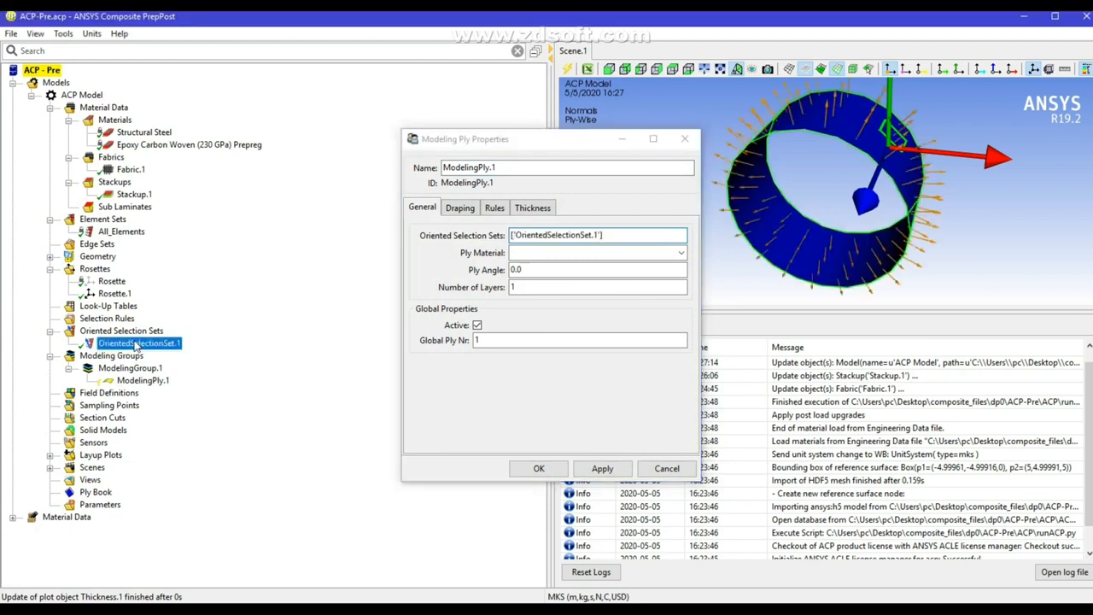
{"action": "left_click", "coordinate": [549, 254]}
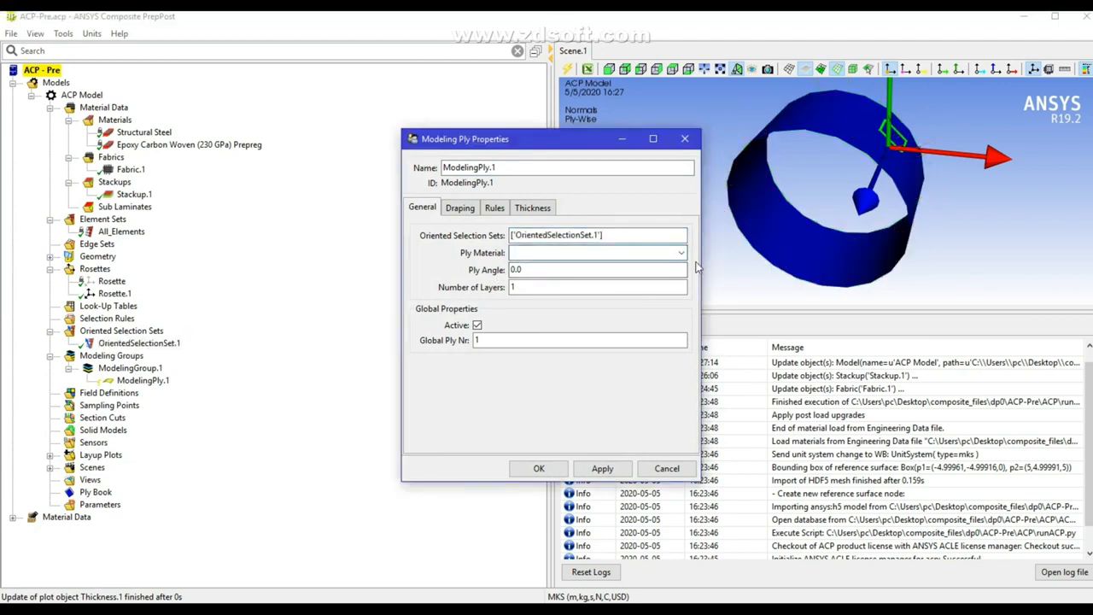
{"action": "left_click", "coordinate": [680, 252]}
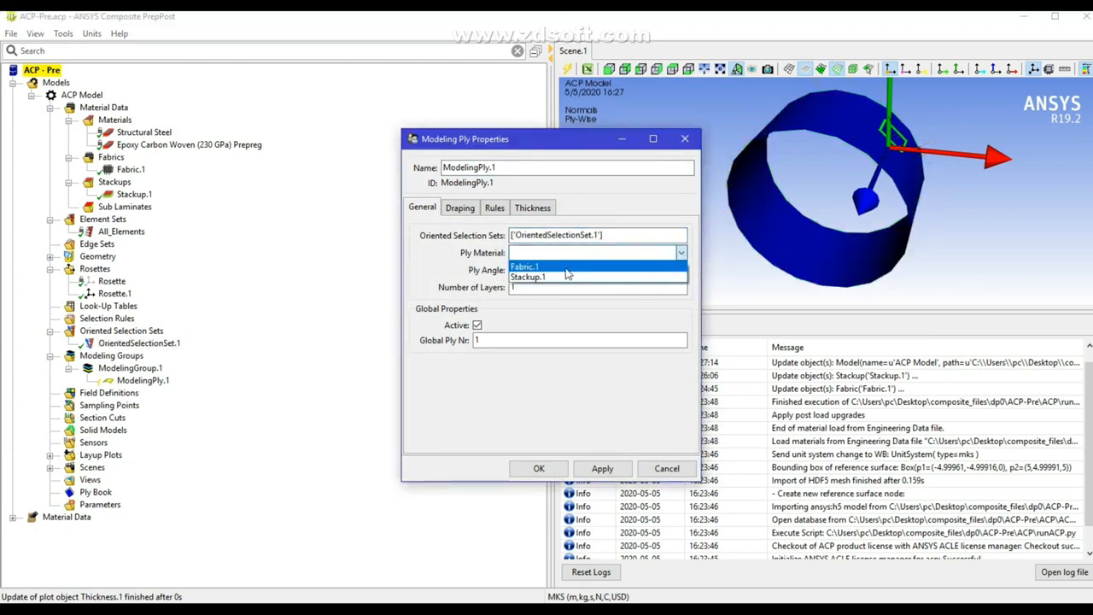
{"action": "left_click", "coordinate": [538, 277]}
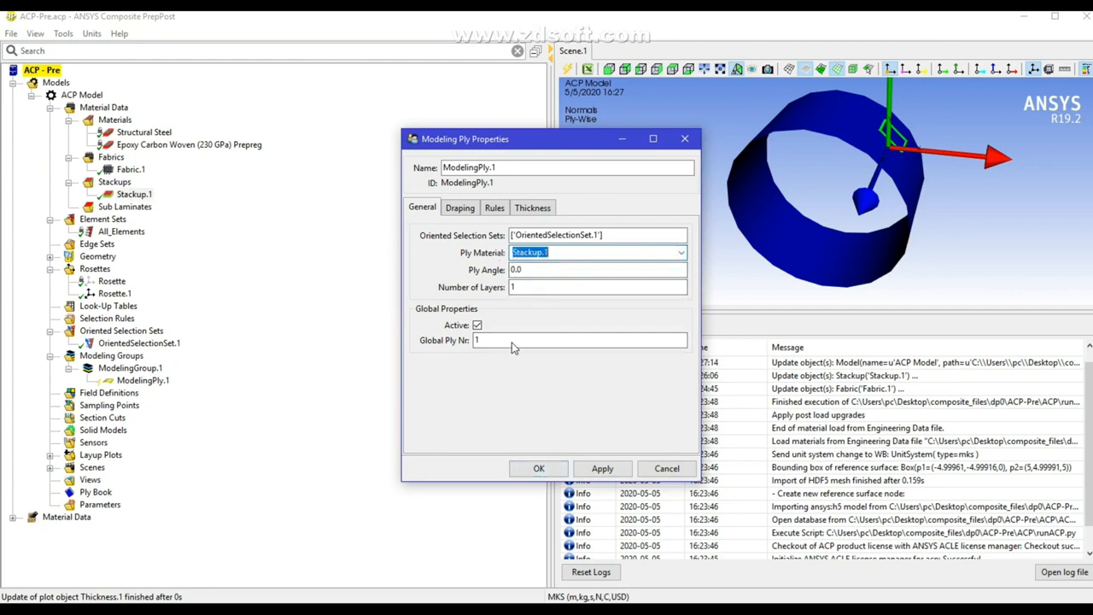
{"action": "left_click", "coordinate": [538, 470]}
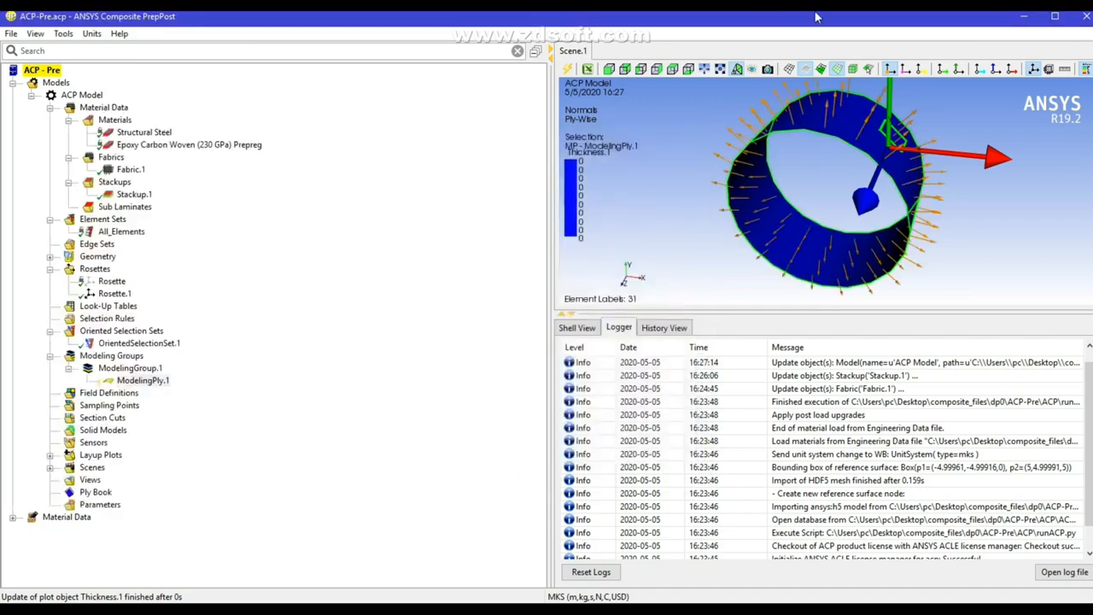
{"action": "left_click", "coordinate": [565, 64]}
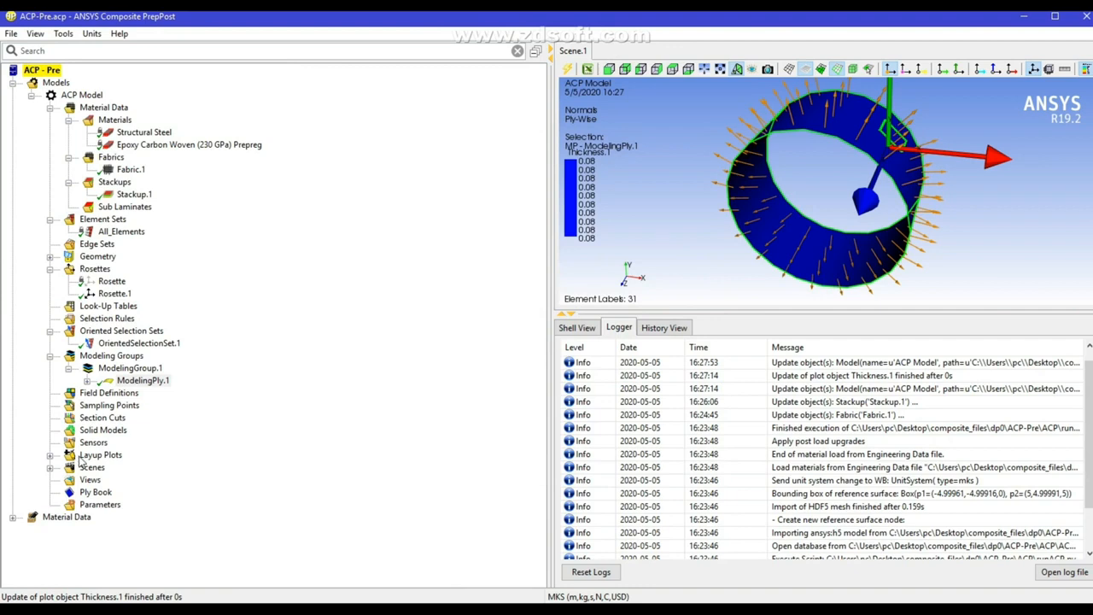
Create a solid model from the All_Elements element set with Analysis Ply Wise extrusion and Shell Normal offset, and update the model
{"action": "right_click", "coordinate": [87, 417]}
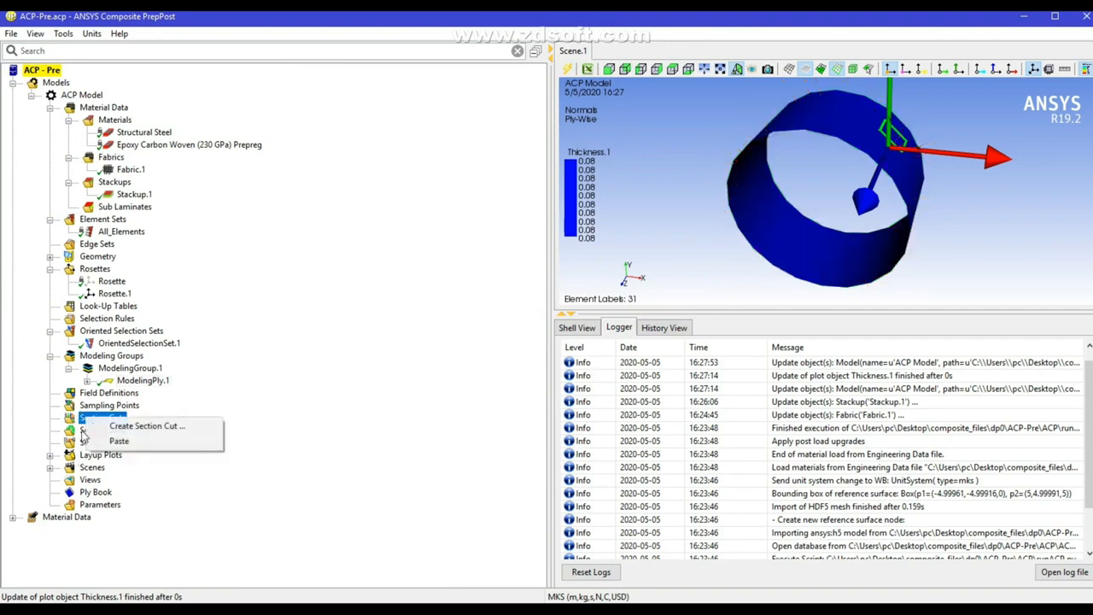
{"action": "right_click", "coordinate": [71, 427]}
{"action": "left_click", "coordinate": [122, 436]}
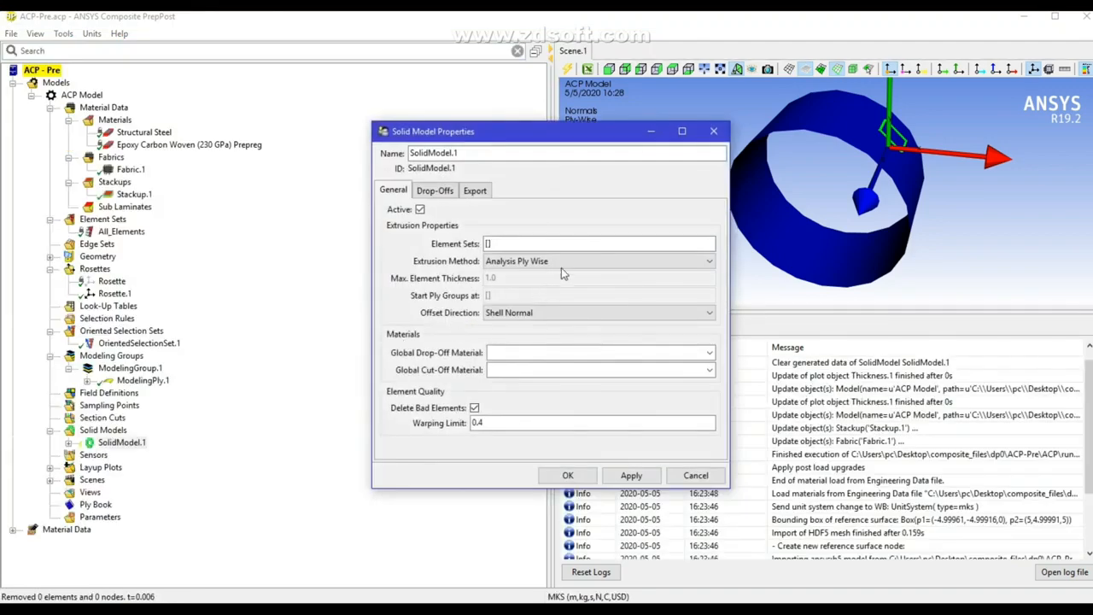
{"action": "left_click", "coordinate": [128, 231]}
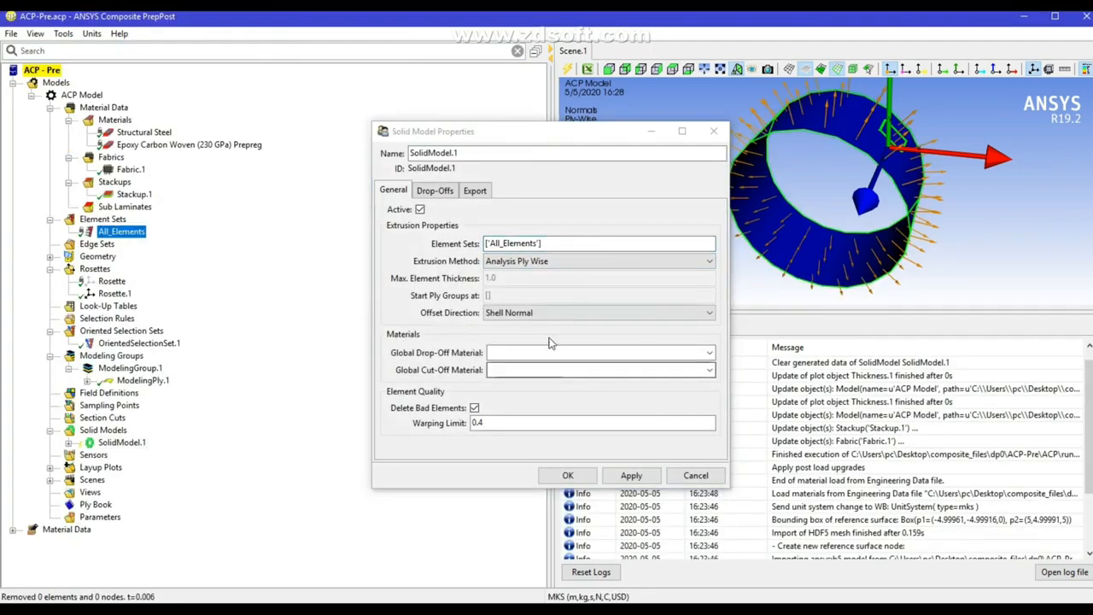
{"action": "left_click", "coordinate": [503, 293]}
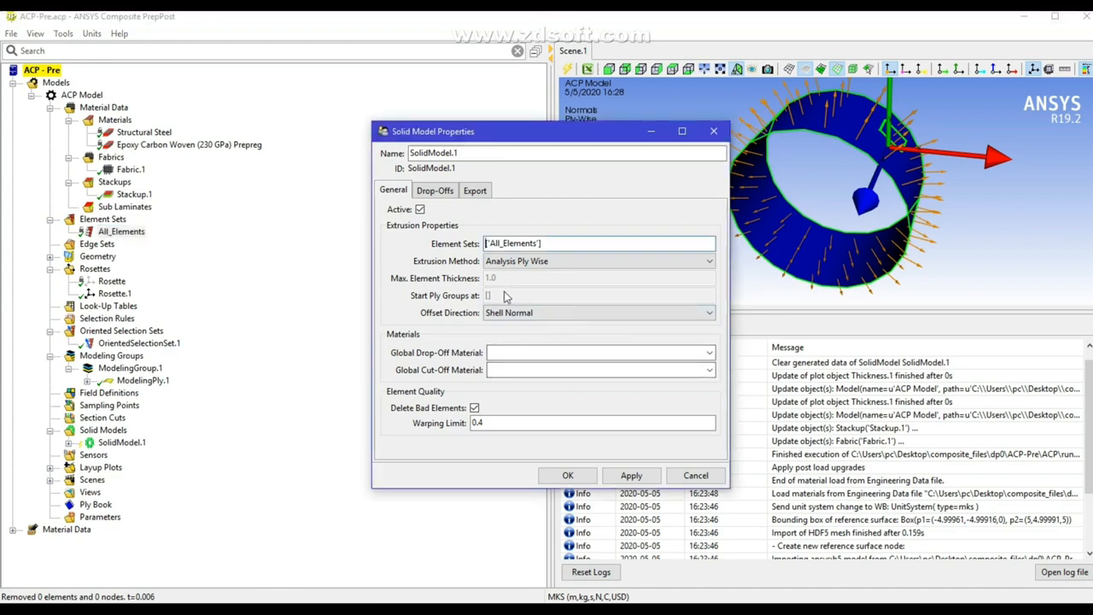
{"action": "left_click", "coordinate": [567, 475]}
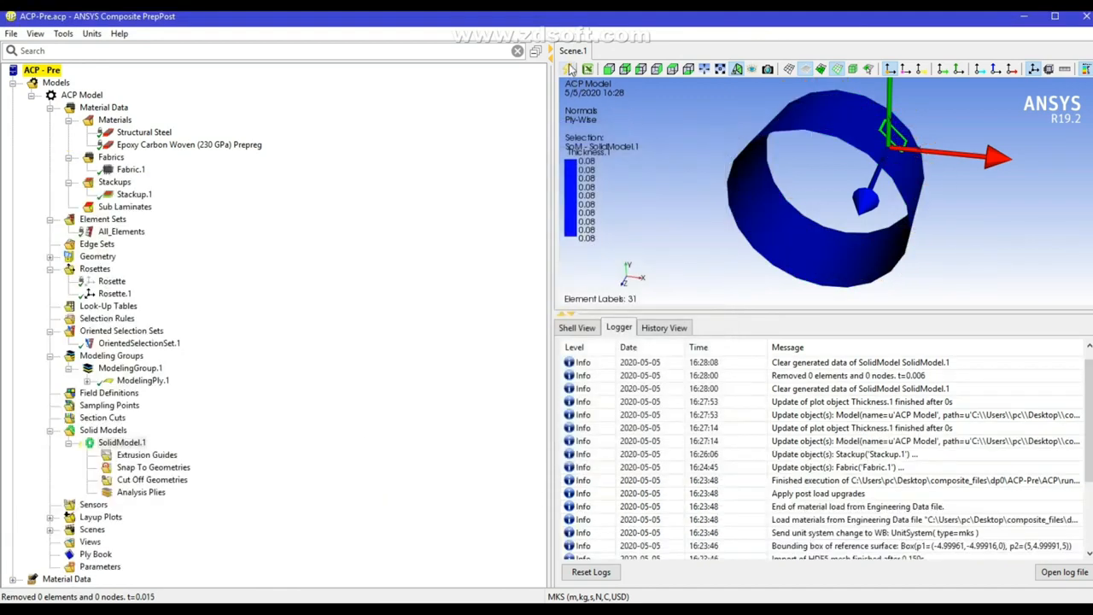
{"action": "left_click", "coordinate": [570, 68]}
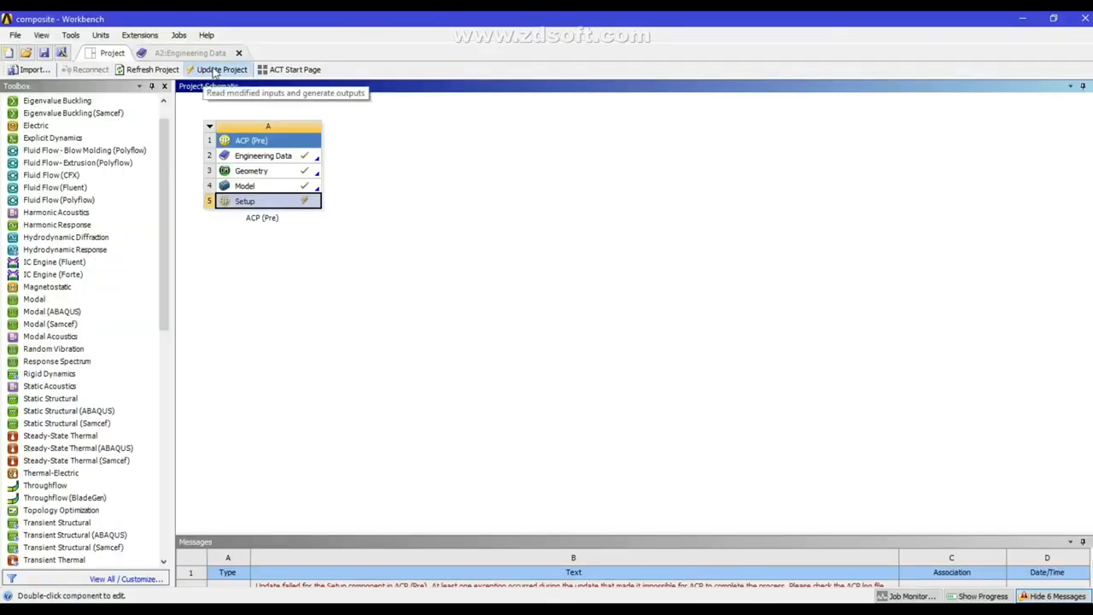
Switch to Workbench, update the project, and delete the Static Structural system that shares ACP (Pre)'s Engineering Data, Geometry and Model
{"action": "left_click", "coordinate": [213, 70]}
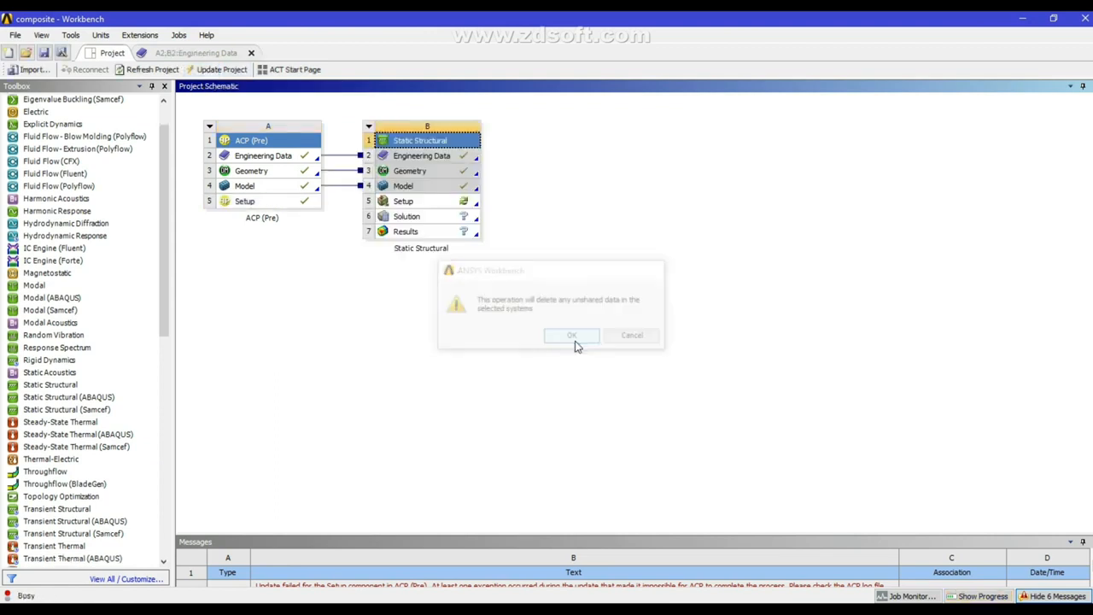
{"action": "left_click", "coordinate": [575, 344]}
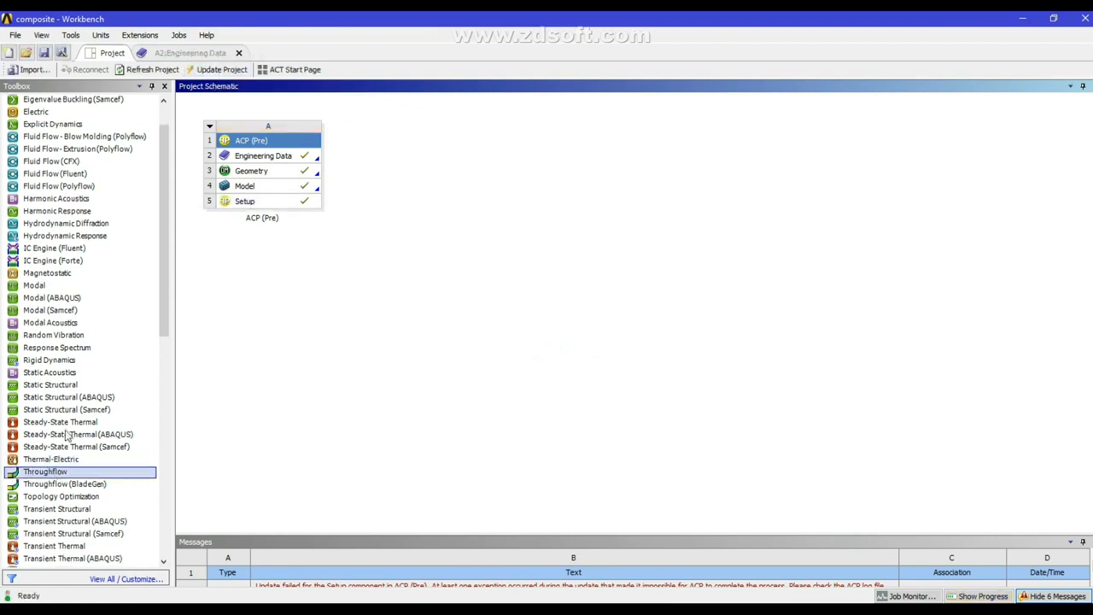
Add a standalone Static Structural system and link the ACP (Pre) Setup to its Model, transferring shell composite data
{"action": "left_click_drag", "start_coordinate": [53, 385], "coordinate": [418, 170]}
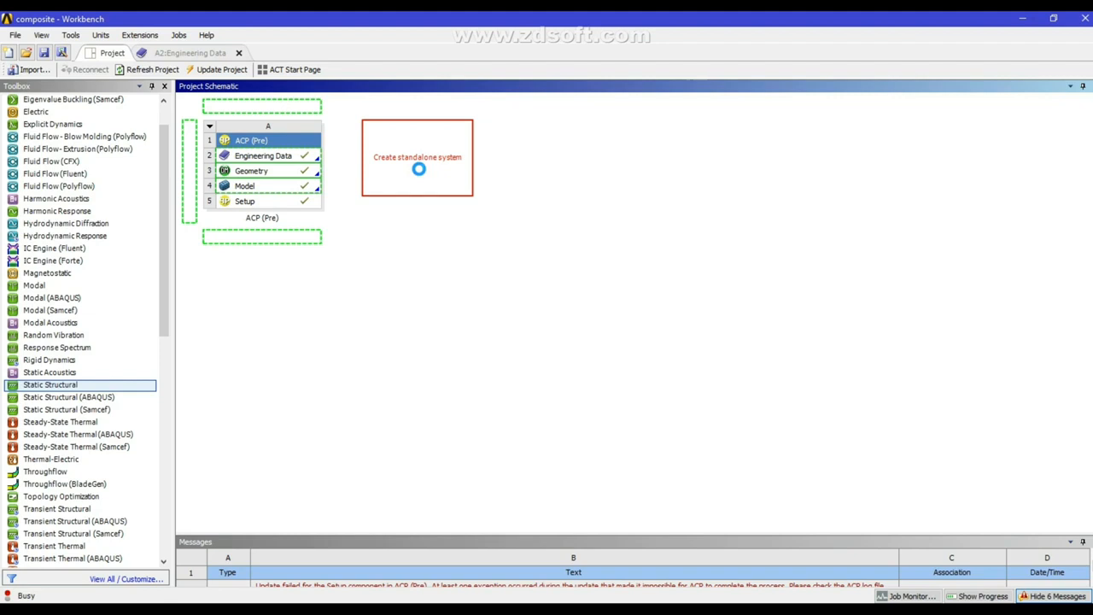
{"action": "left_click_drag", "start_coordinate": [419, 174], "coordinate": [419, 174]}
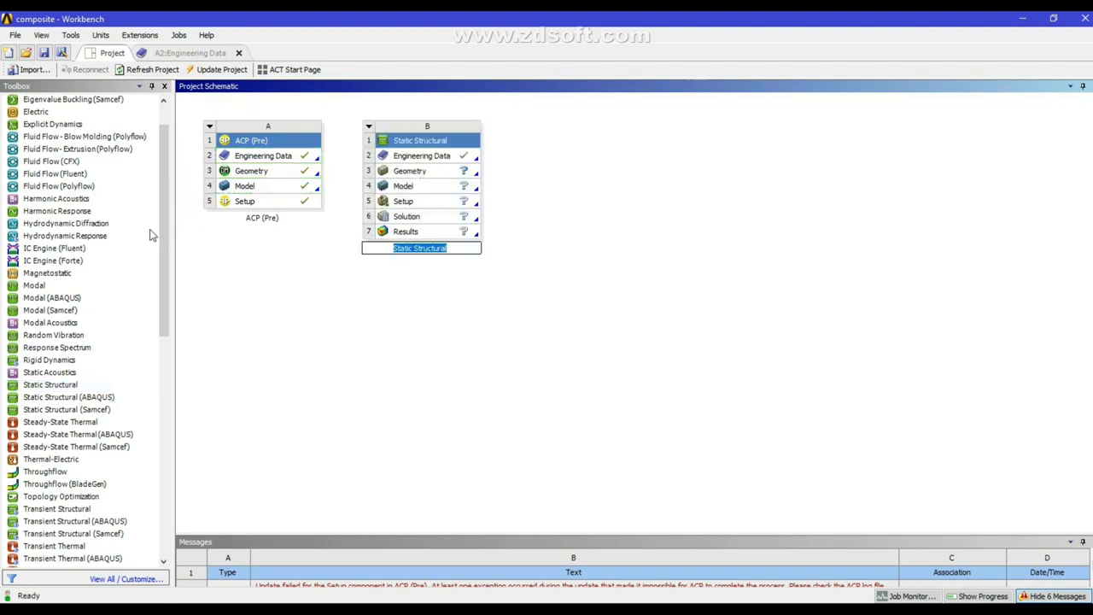
{"action": "left_click_drag", "start_coordinate": [249, 204], "coordinate": [408, 189]}
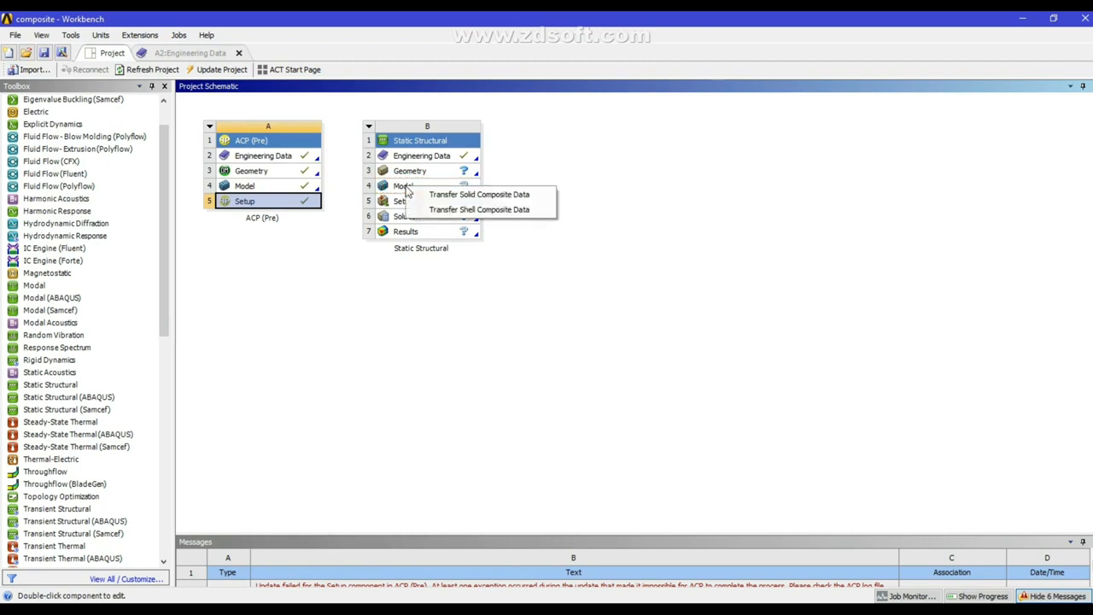
{"action": "left_click", "coordinate": [471, 211]}
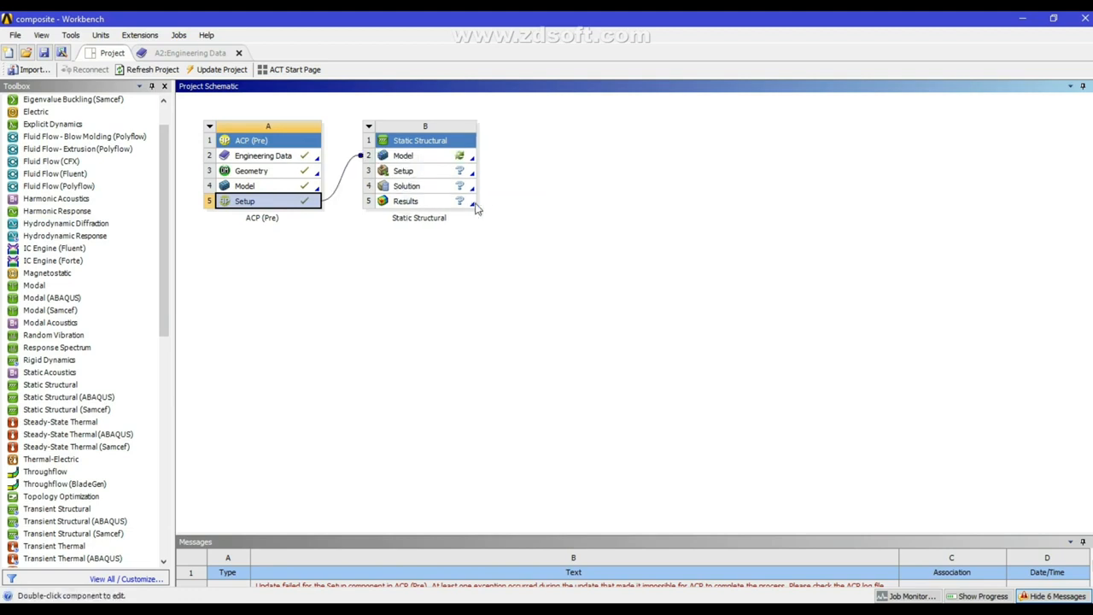
Open the Static Structural model in Mechanical and expand the imported plies down to the individual layers of ModelingPly.1
{"action": "double_click", "coordinate": [424, 157]}
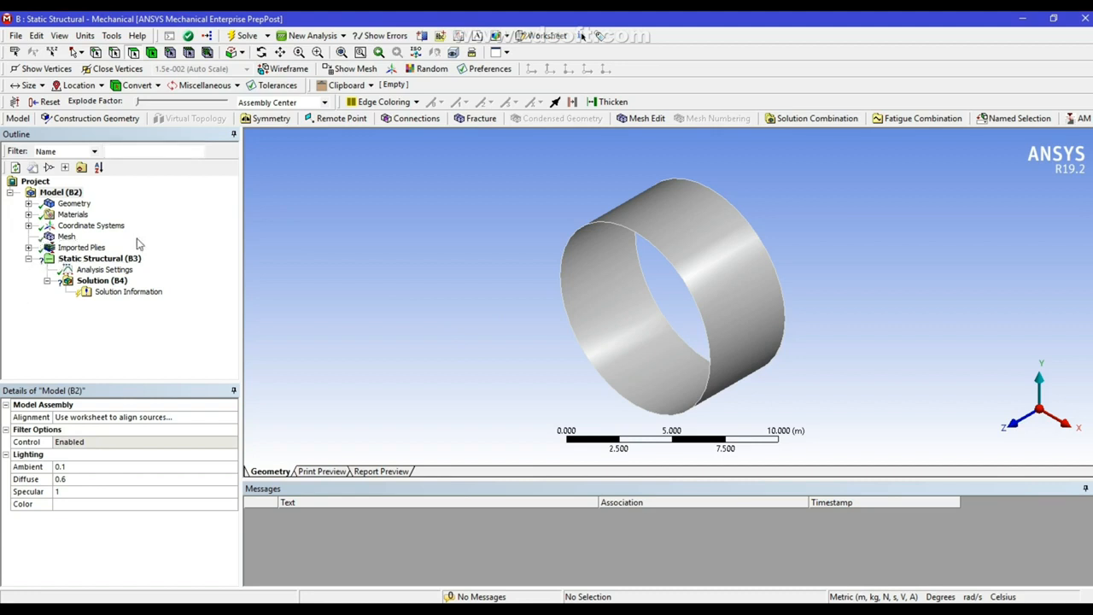
{"action": "left_click", "coordinate": [28, 247]}
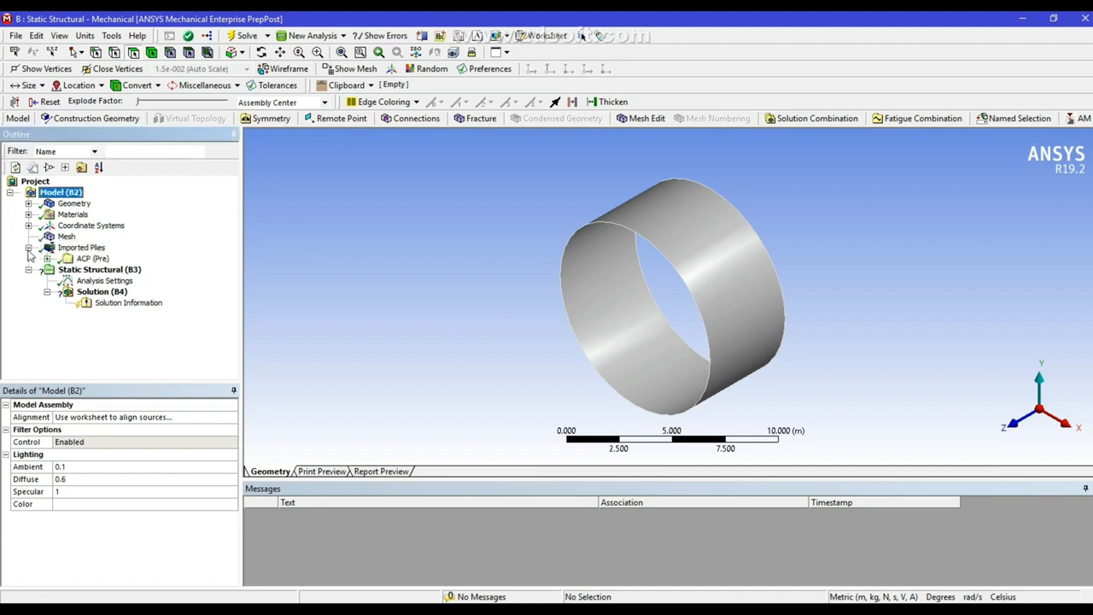
{"action": "left_click", "coordinate": [47, 259]}
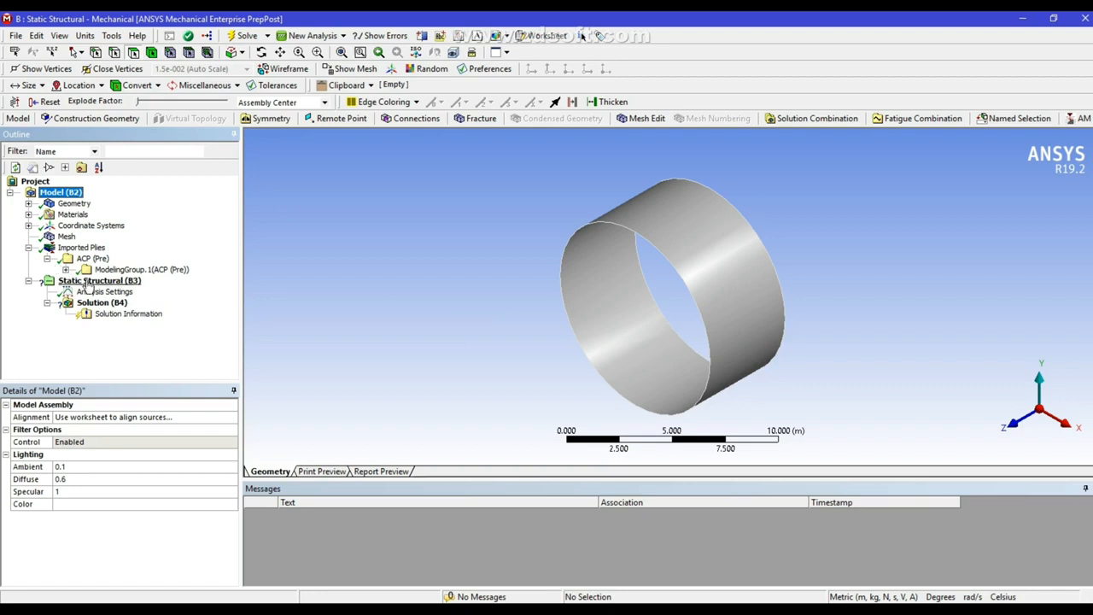
{"action": "left_click", "coordinate": [65, 269]}
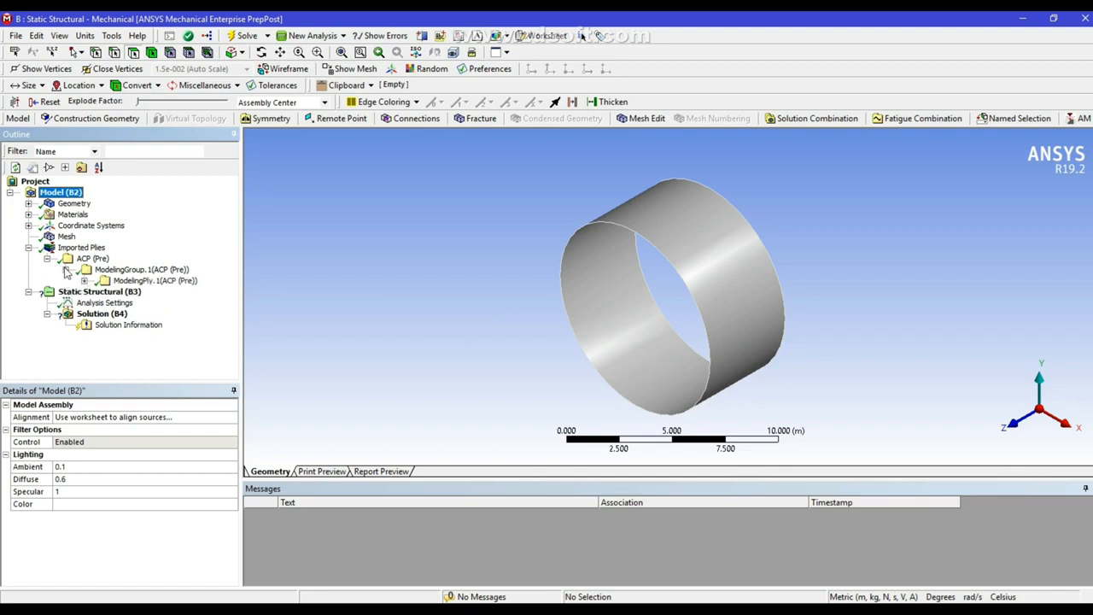
{"action": "left_click", "coordinate": [83, 281]}
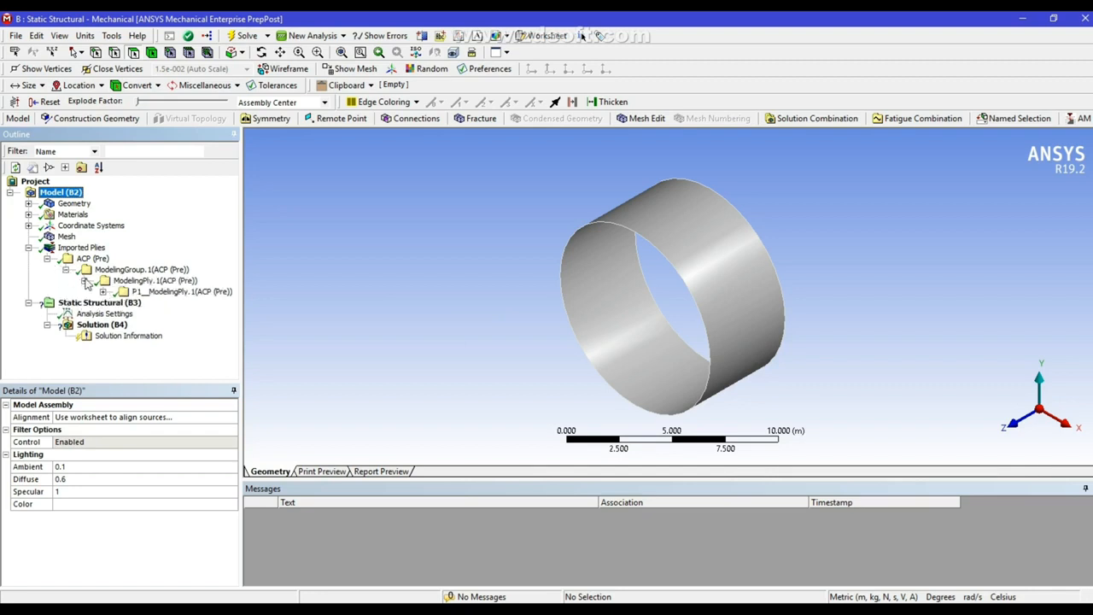
{"action": "left_click", "coordinate": [103, 292]}
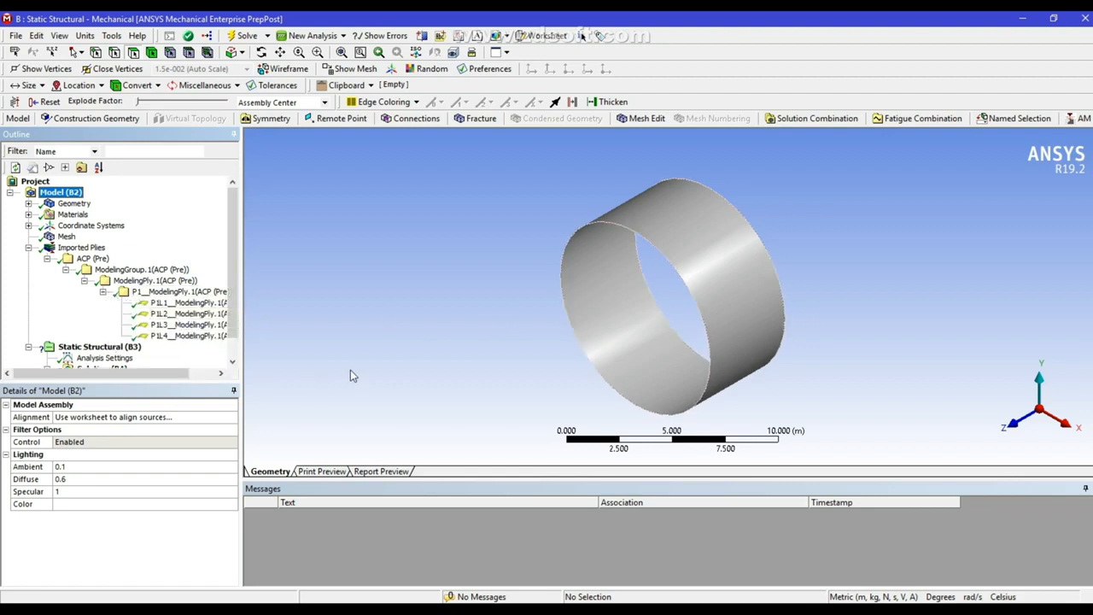
Examine the imported ply P1L2 of ModelingPly.1 on the ring and its details
{"action": "left_click", "coordinate": [145, 314]}
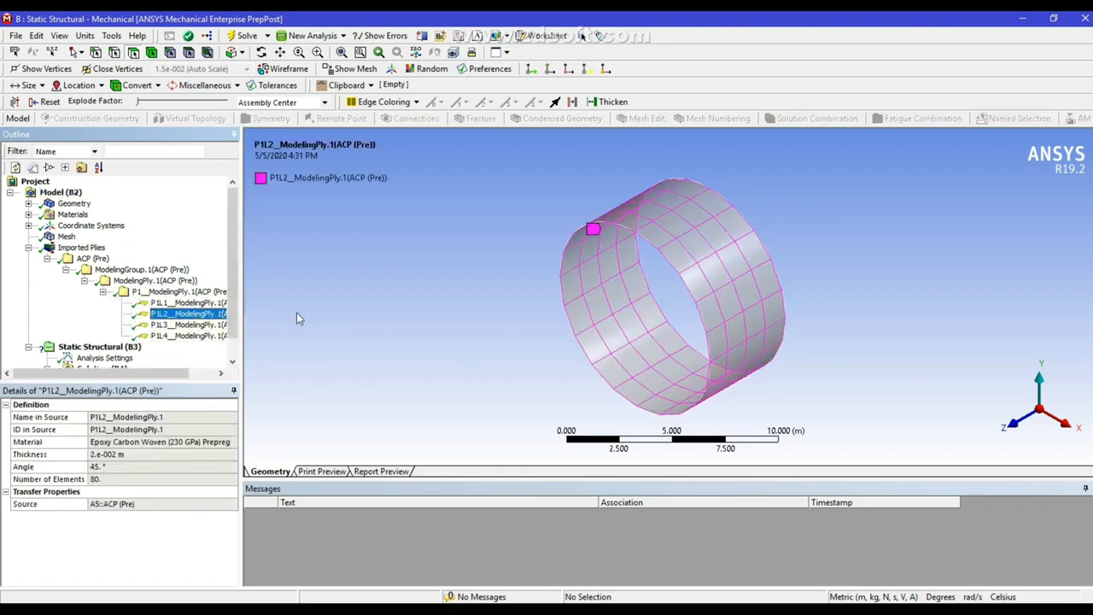
{"action": "scroll", "coordinate": [659, 297], "scroll_direction": "up", "scroll_amount": 8}
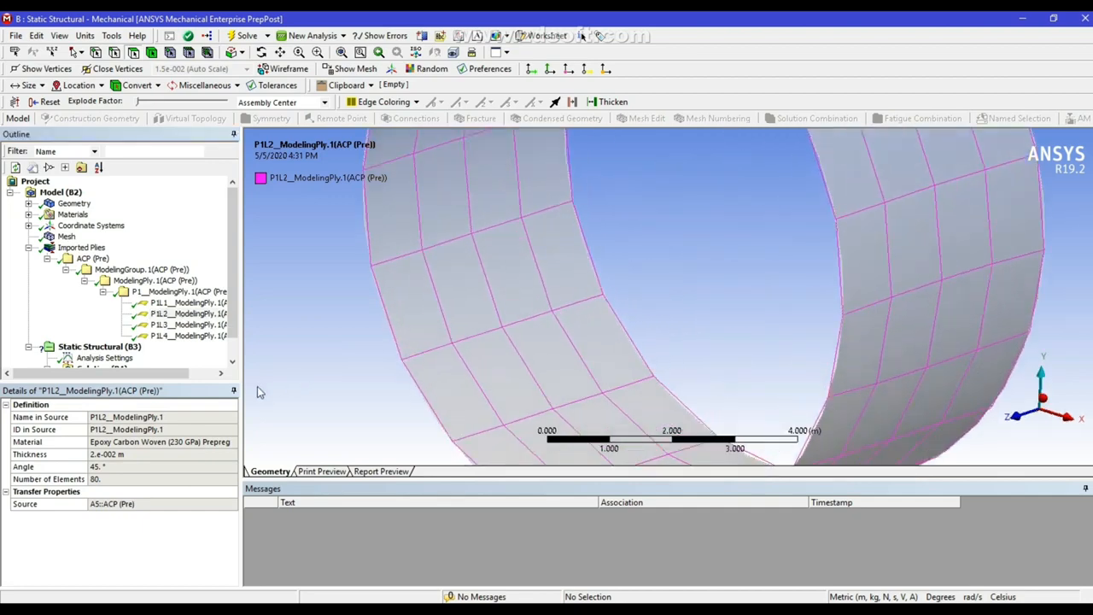
{"action": "middle_click_drag", "start_coordinate": [300, 370], "coordinate": [383, 348]}
{"action": "scroll", "coordinate": [384, 347], "scroll_direction": "up", "scroll_amount": 5}
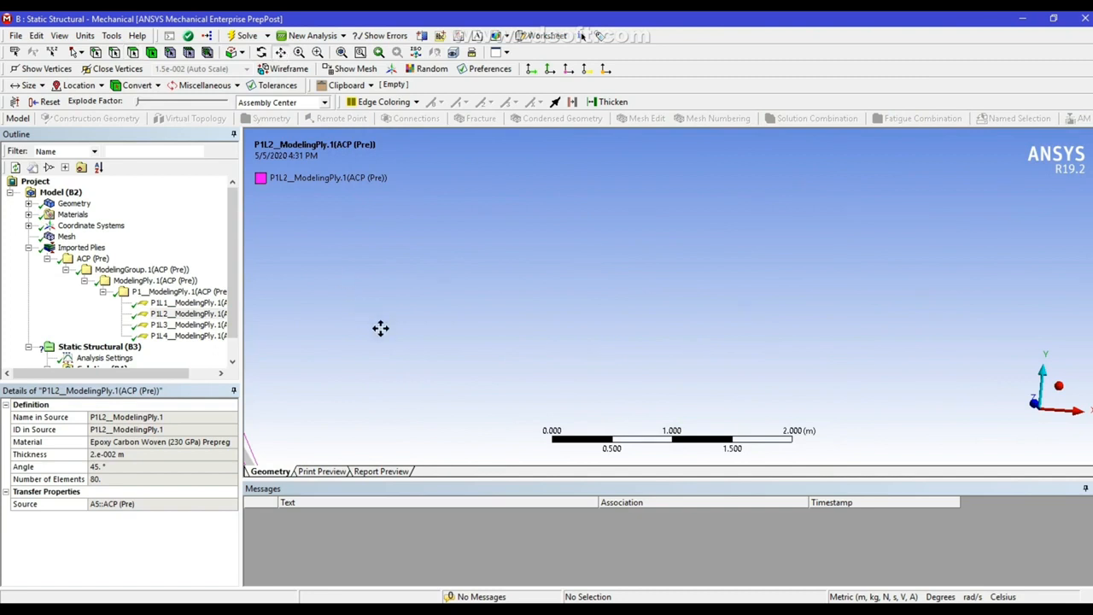
{"action": "middle_click_drag", "start_coordinate": [378, 327], "coordinate": [678, 320], "text": "ctrl"}
{"action": "scroll", "coordinate": [559, 308], "scroll_direction": "up", "scroll_amount": 6}
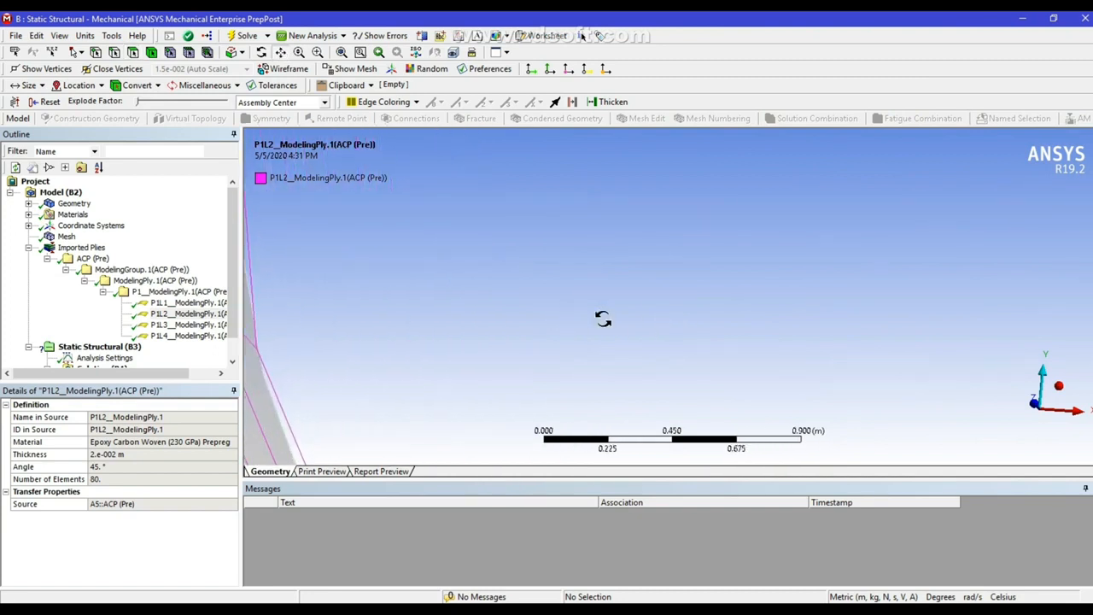
{"action": "mouse_move", "coordinate": [603, 318]}
{"action": "middle_mouse_down"}
{"action": "mouse_move", "coordinate": [578, 325]}
{"action": "mouse_move", "coordinate": [606, 308]}
{"action": "middle_mouse_up"}
{"action": "scroll", "coordinate": [606, 308], "scroll_direction": "up", "scroll_amount": 1}
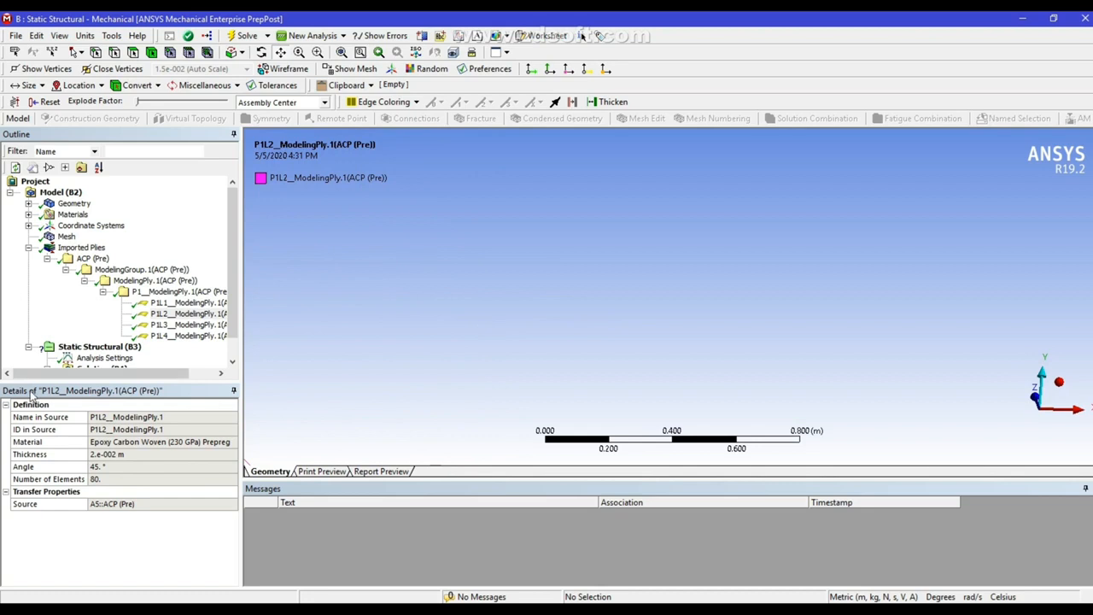
Examine the imported ply P1L1 on the ring and its details, and collapse the ACP (Pre) ply list
{"action": "left_click", "coordinate": [175, 304]}
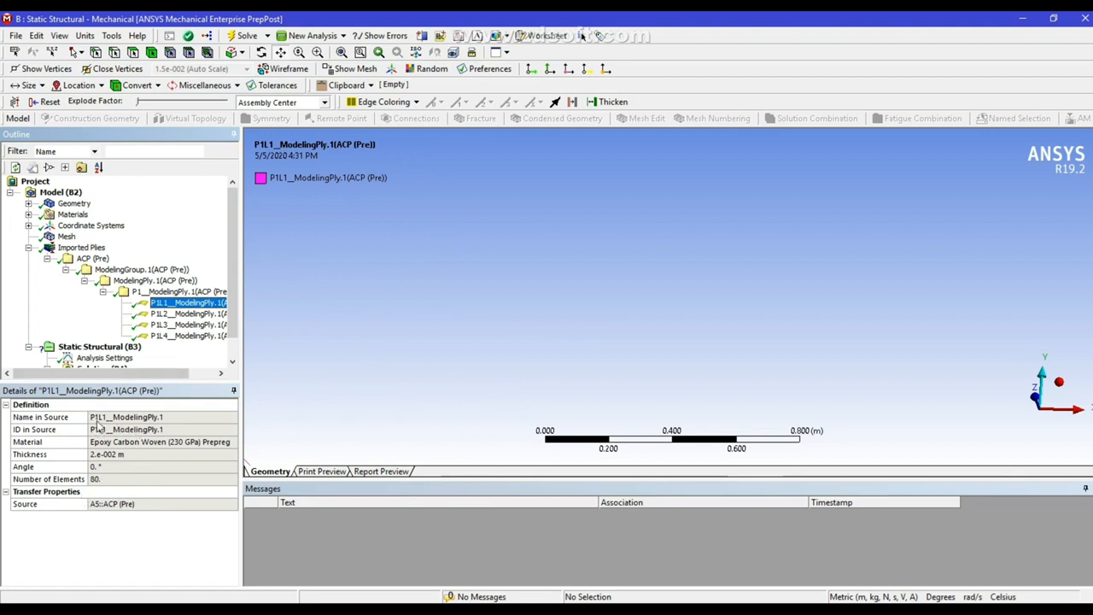
{"action": "scroll", "coordinate": [445, 293], "scroll_direction": "down", "scroll_amount": 5}
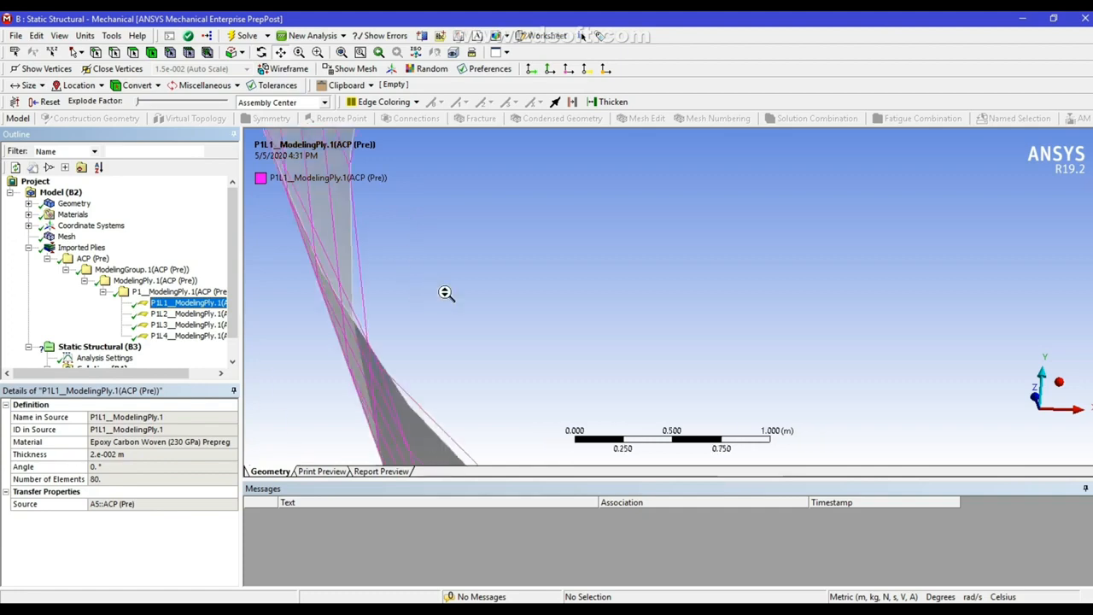
{"action": "left_click", "coordinate": [1060, 383]}
{"action": "scroll", "coordinate": [786, 342], "scroll_direction": "down", "scroll_amount": 3}
{"action": "scroll", "coordinate": [787, 342], "scroll_direction": "down", "scroll_amount": 3}
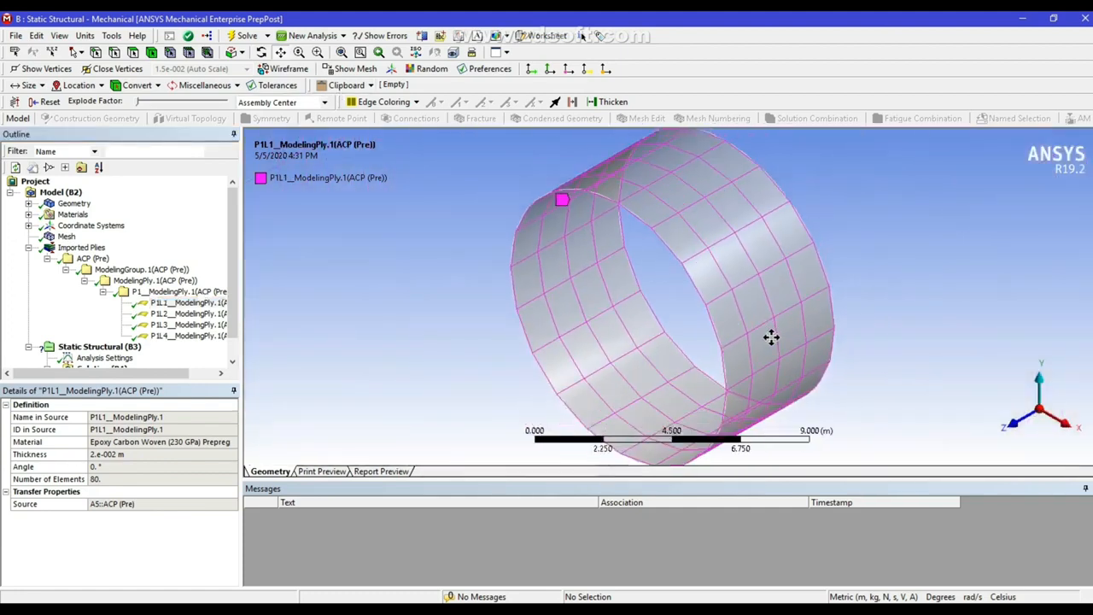
{"action": "left_click", "coordinate": [47, 258]}
Insert a fixed support in the Static Structural analysis and apply it to one circular end edge of the ring
{"action": "right_click", "coordinate": [101, 269]}
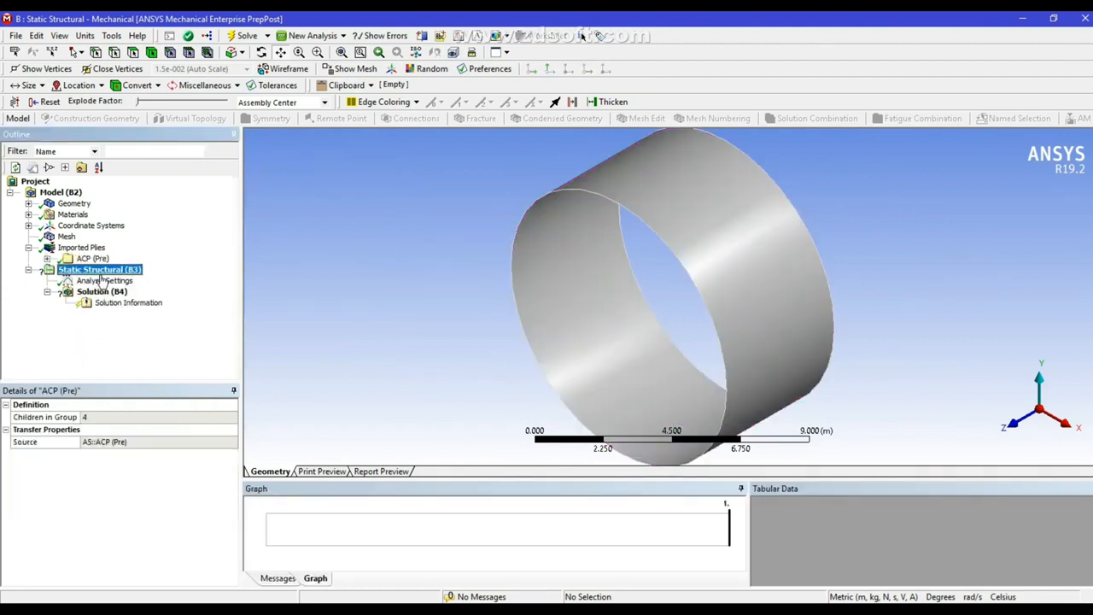
{"action": "mouse_move", "coordinate": [130, 286]}
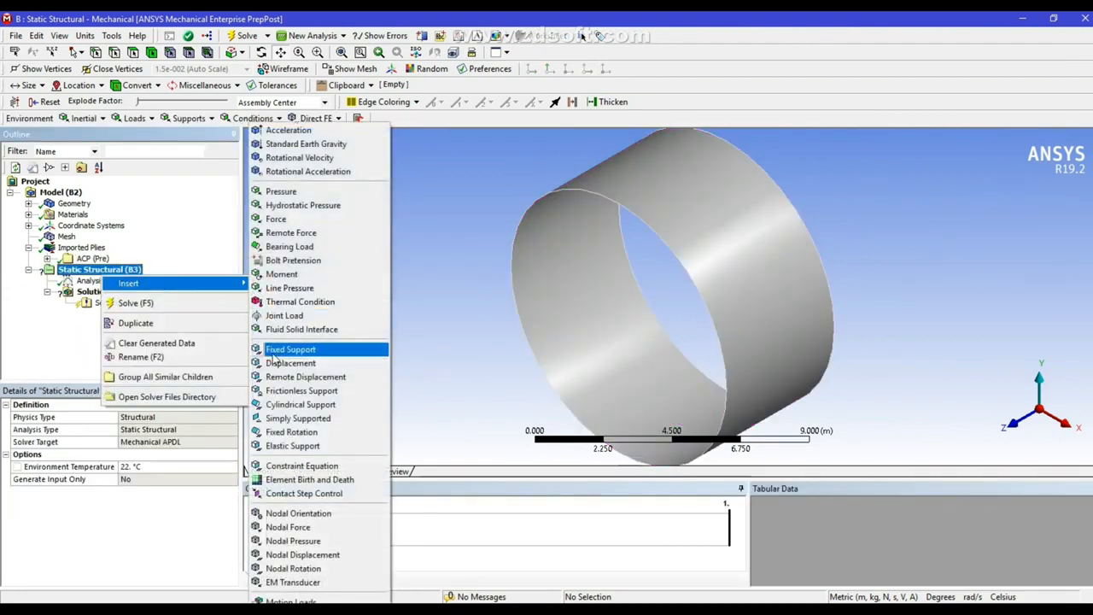
{"action": "left_click", "coordinate": [288, 349]}
{"action": "middle_click_drag", "start_coordinate": [787, 246], "coordinate": [590, 299]}
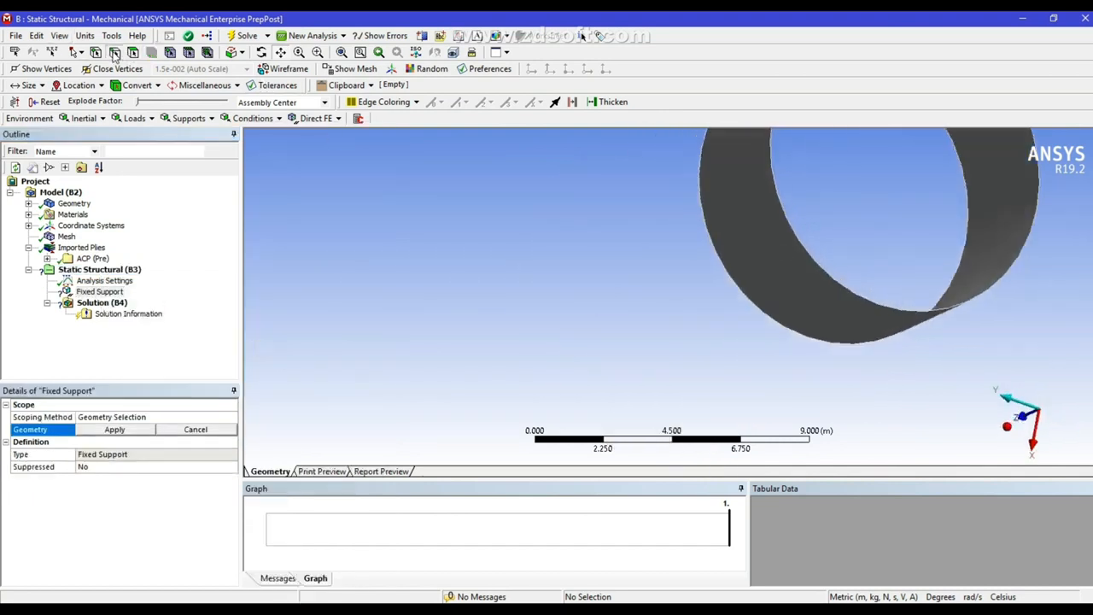
{"action": "left_click", "coordinate": [727, 274]}
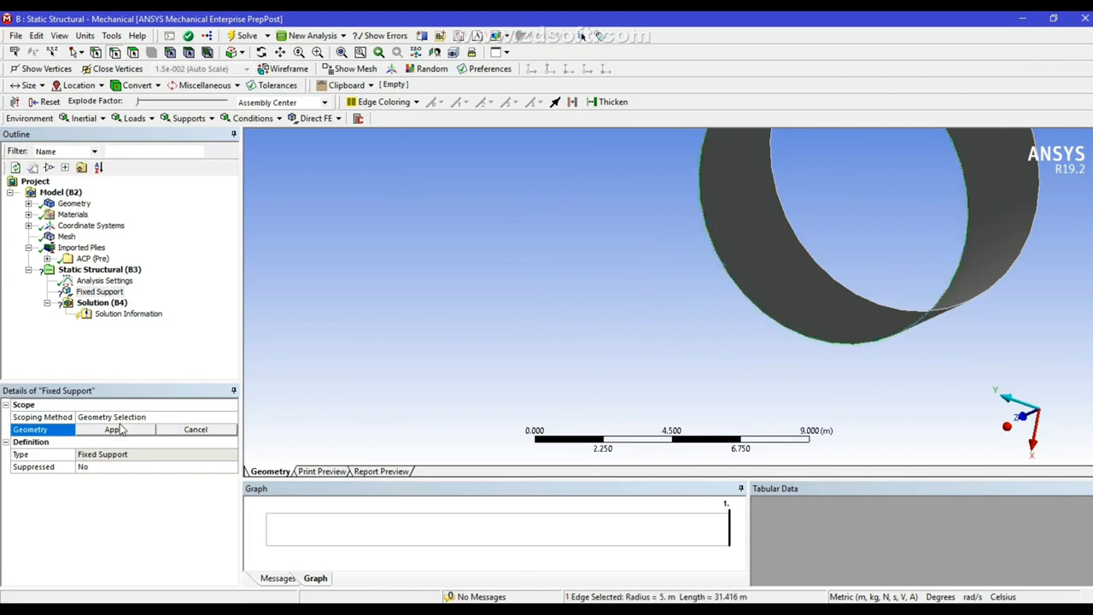
{"action": "left_click", "coordinate": [120, 429]}
{"action": "left_click", "coordinate": [116, 429]}
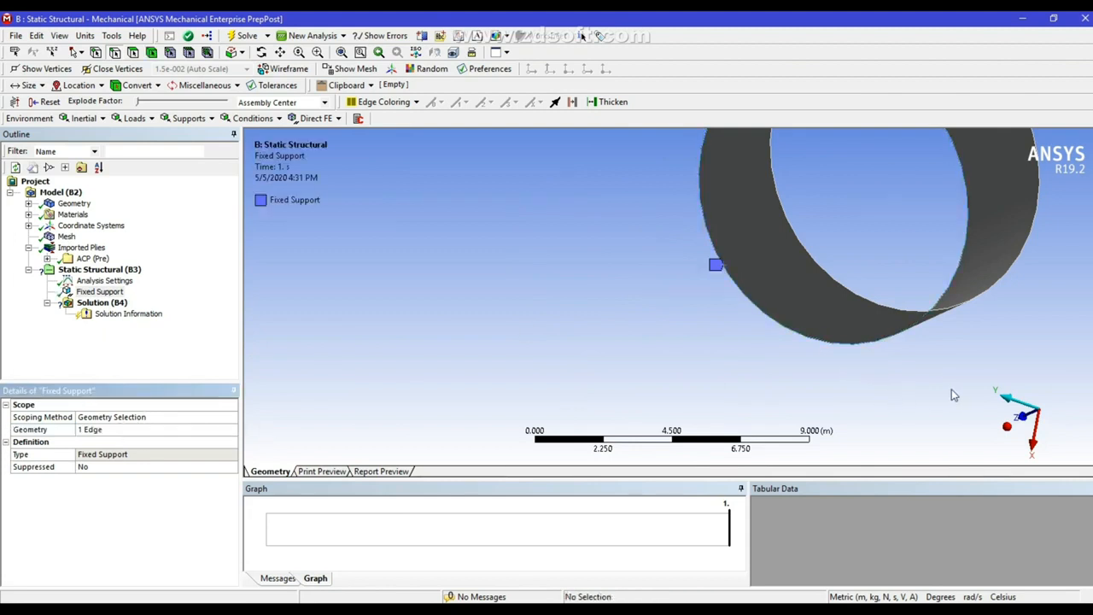
Insert a force in the Static Structural analysis and apply it to the ring's other circular end edge, opposite the fixed support
{"action": "left_click", "coordinate": [1008, 426]}
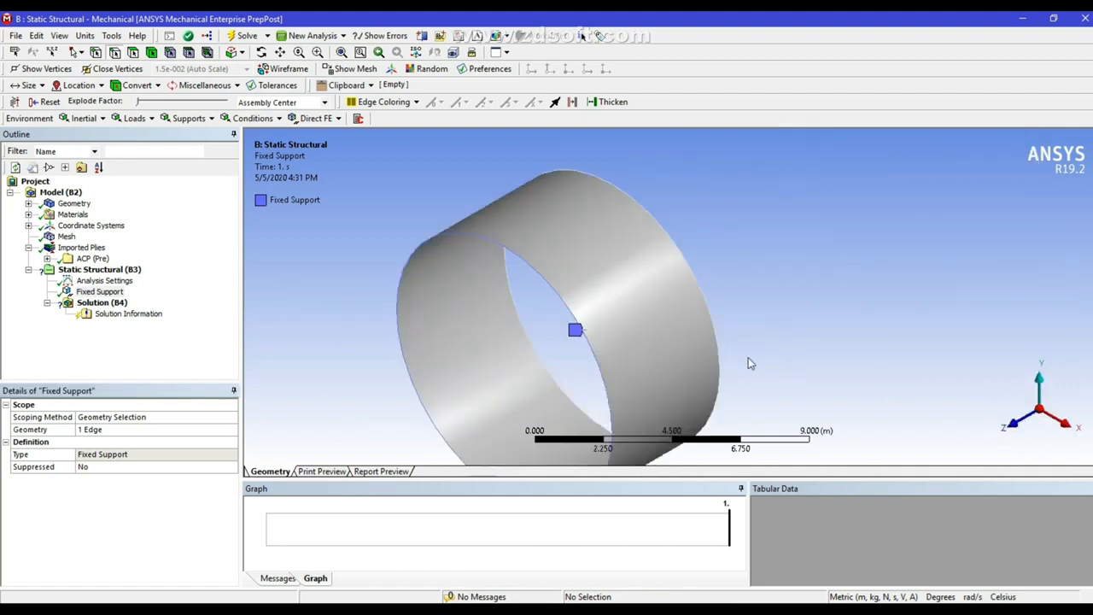
{"action": "right_click", "coordinate": [101, 270]}
{"action": "mouse_move", "coordinate": [136, 282]}
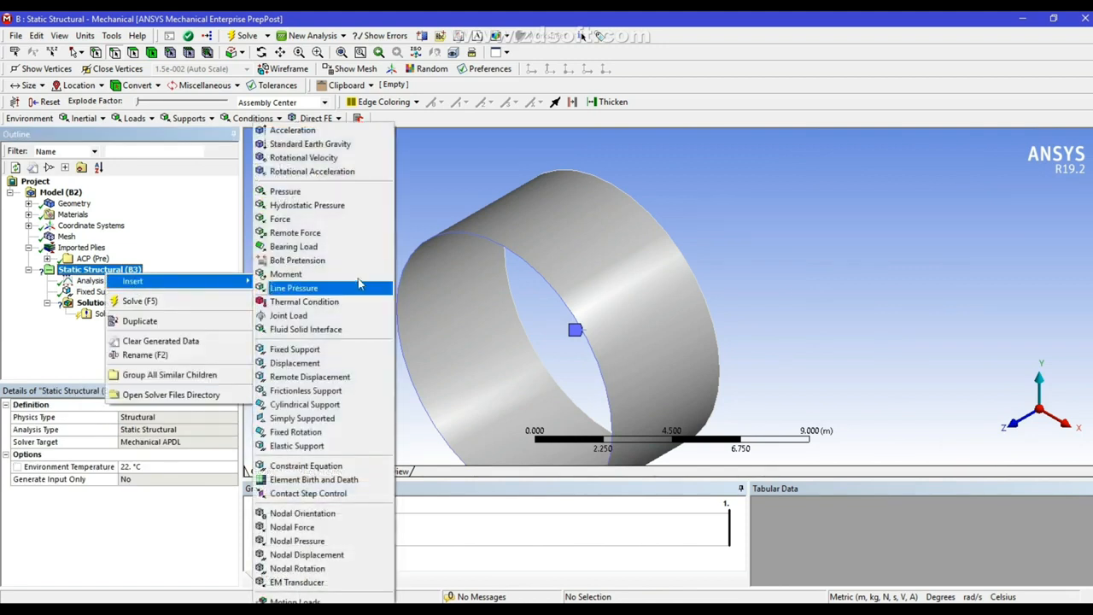
{"action": "left_click", "coordinate": [310, 218]}
{"action": "middle_click_drag", "start_coordinate": [649, 205], "coordinate": [385, 232]}
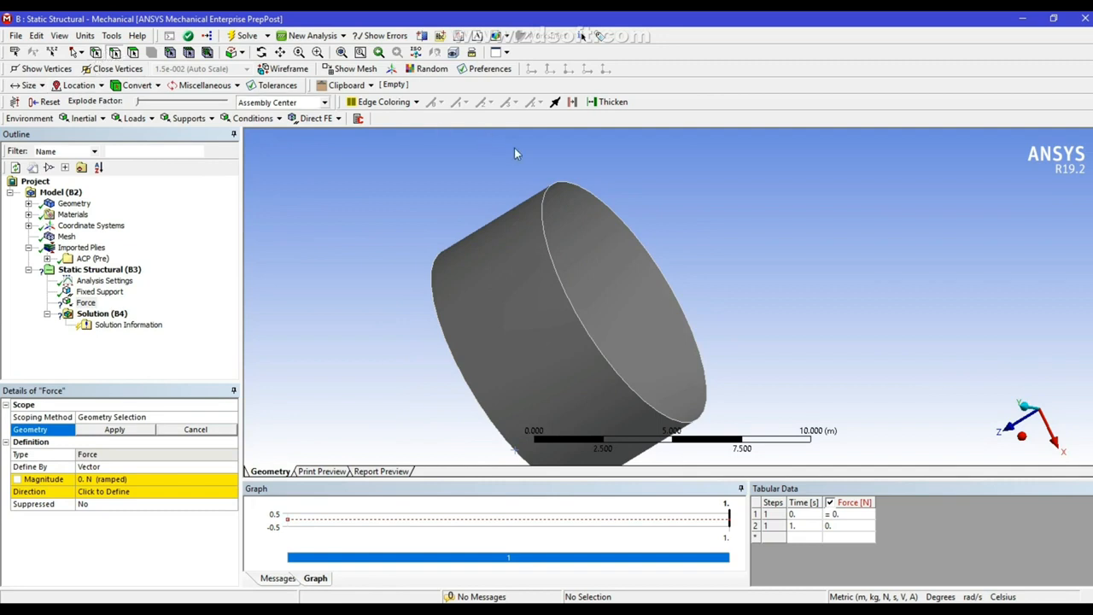
{"action": "left_click", "coordinate": [547, 184]}
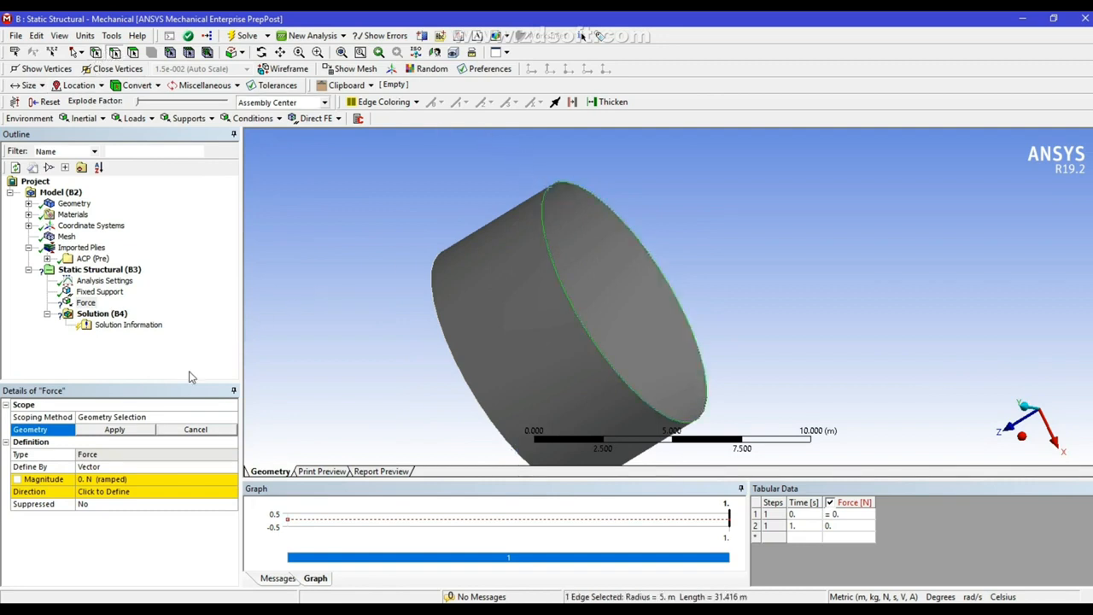
{"action": "left_click", "coordinate": [148, 432]}
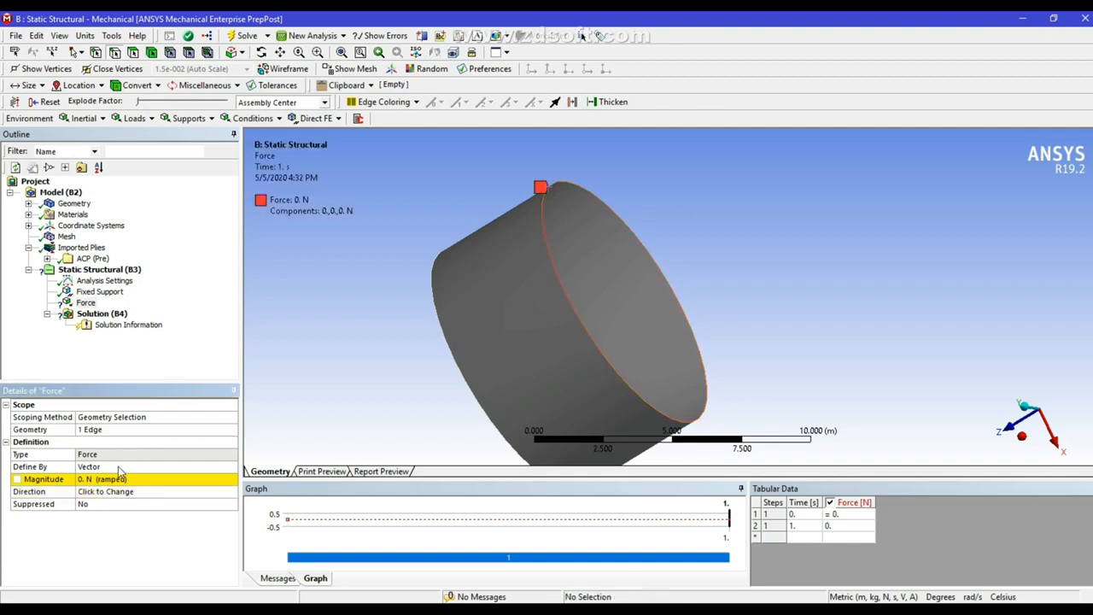
Define the force by components and set its Z component to 1e7 N
{"action": "left_click", "coordinate": [156, 467]}
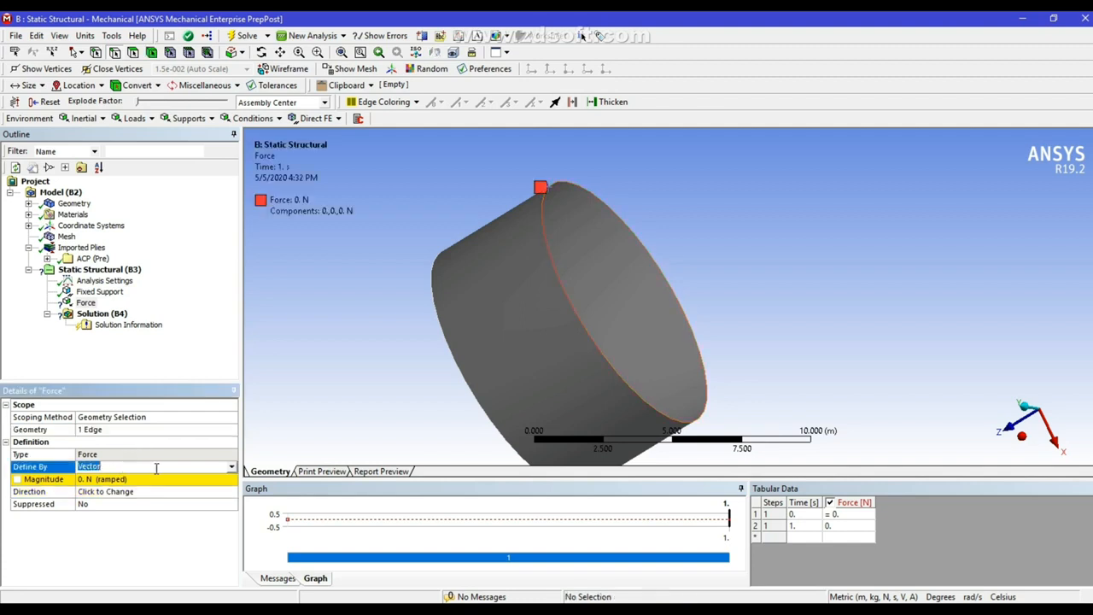
{"action": "left_click", "coordinate": [231, 467]}
{"action": "left_click", "coordinate": [178, 482]}
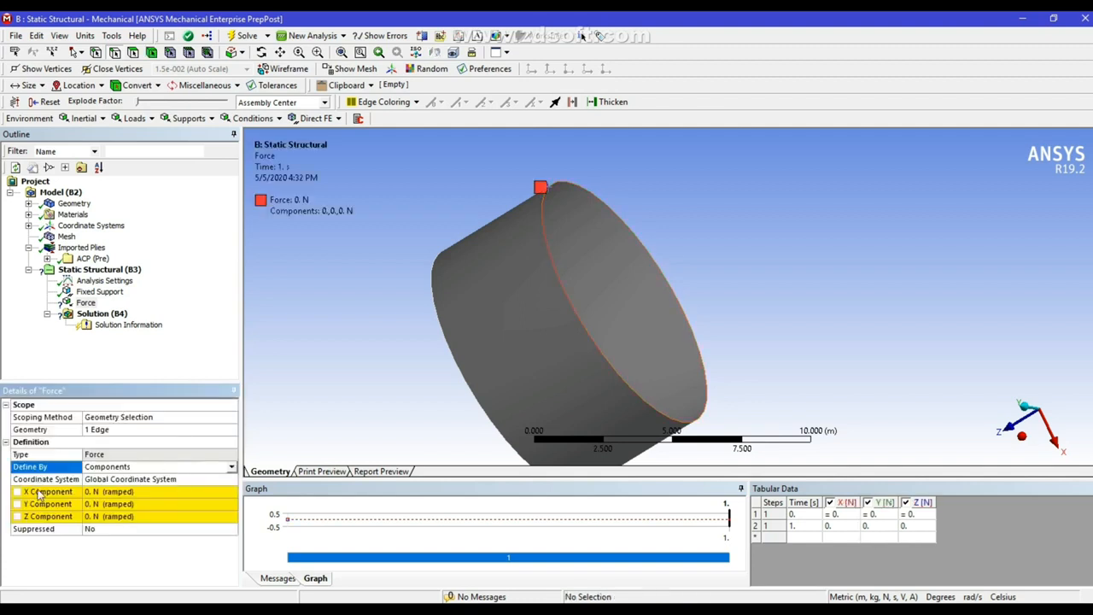
{"action": "left_click", "coordinate": [104, 517]}
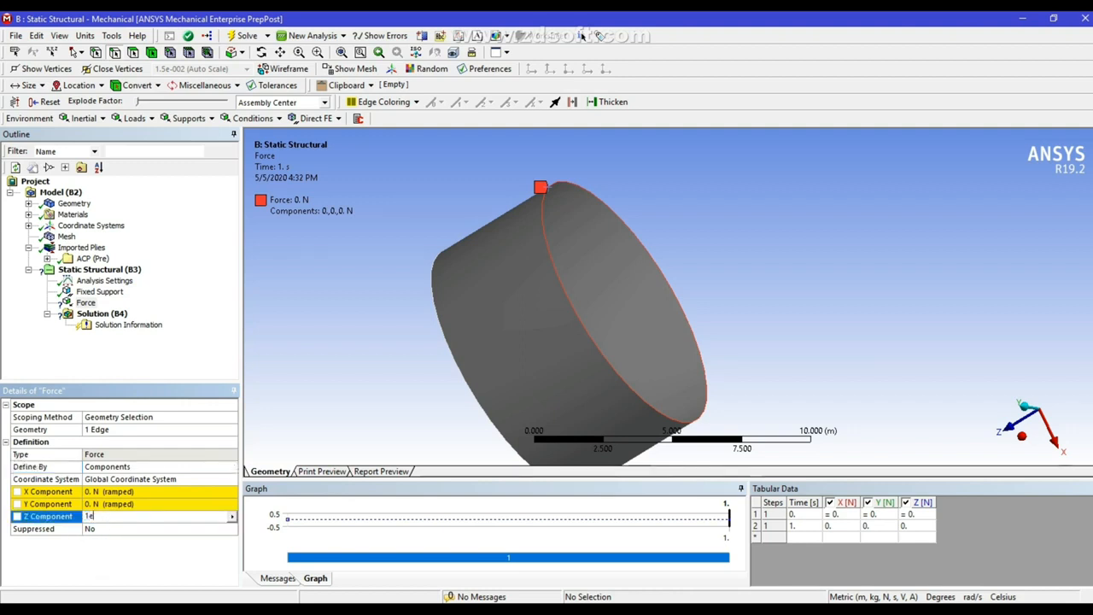
{"action": "left_click", "coordinate": [343, 366]}
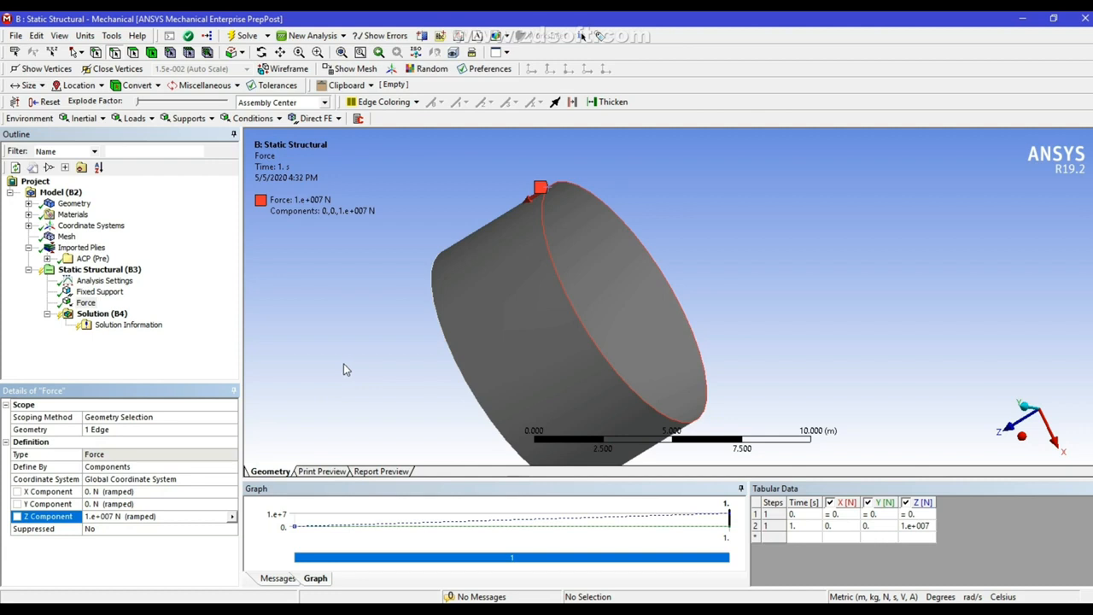
Insert a Total Deformation result in the solution and solve the analysis
{"action": "left_click", "coordinate": [103, 313]}
{"action": "right_click", "coordinate": [105, 316]}
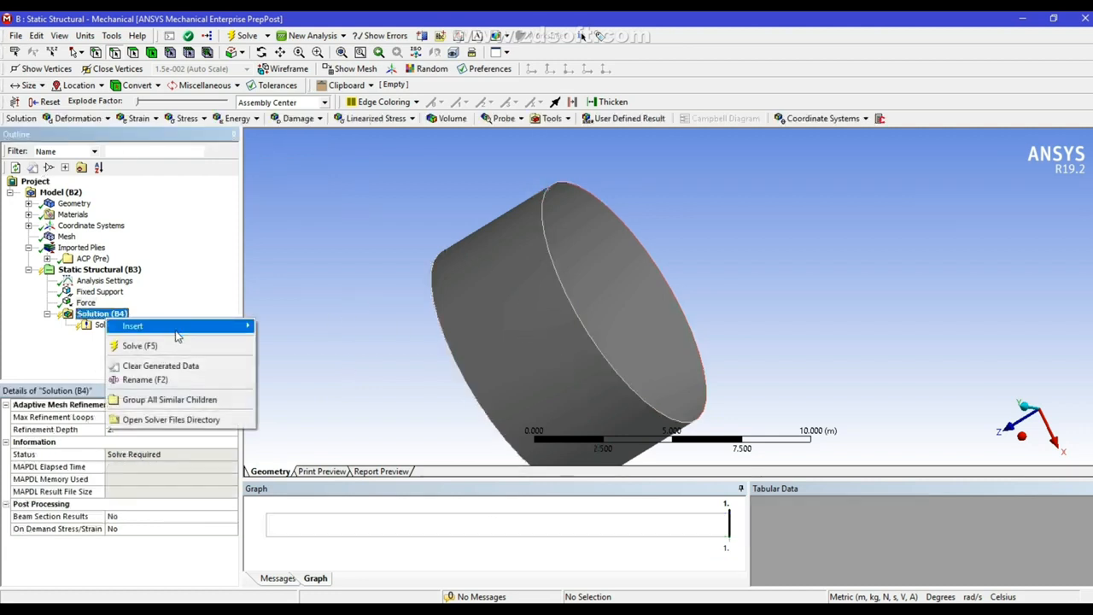
{"action": "mouse_move", "coordinate": [183, 326]}
{"action": "mouse_move", "coordinate": [278, 330]}
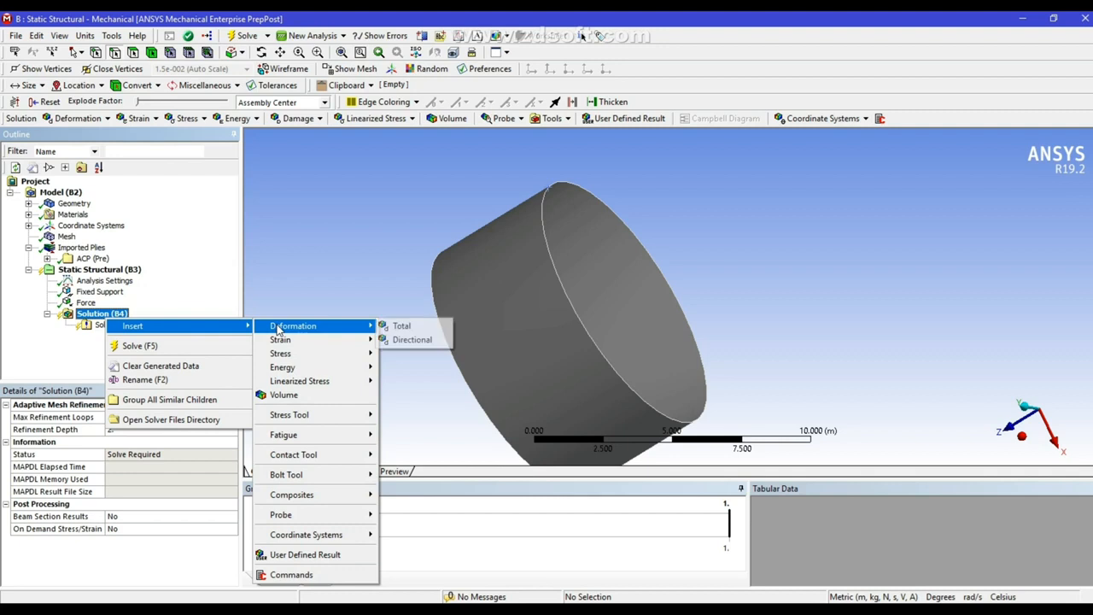
{"action": "left_click", "coordinate": [408, 326]}
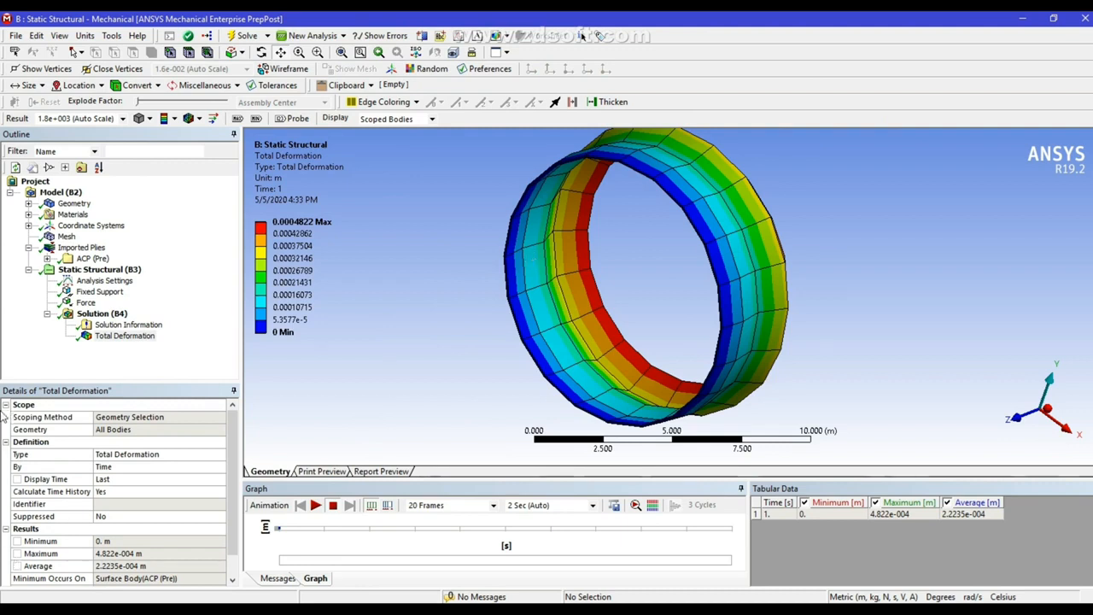
Set the total deformation display to 1.0 (True Scale) and examine the ring from its loaded end
{"action": "left_click", "coordinate": [122, 119]}
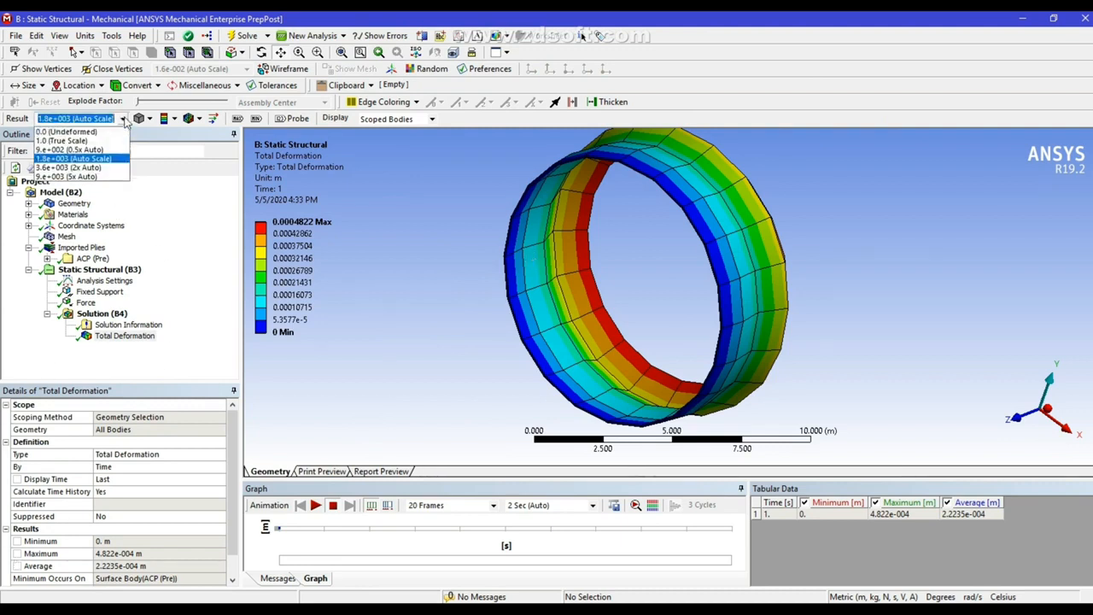
{"action": "left_click", "coordinate": [81, 141]}
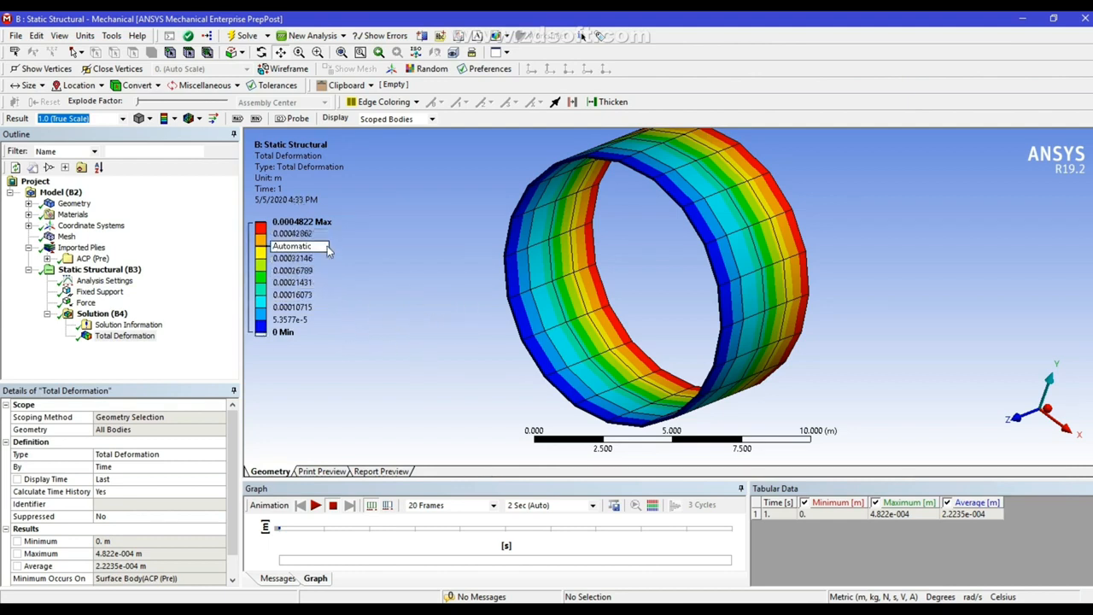
{"action": "left_click", "coordinate": [285, 238]}
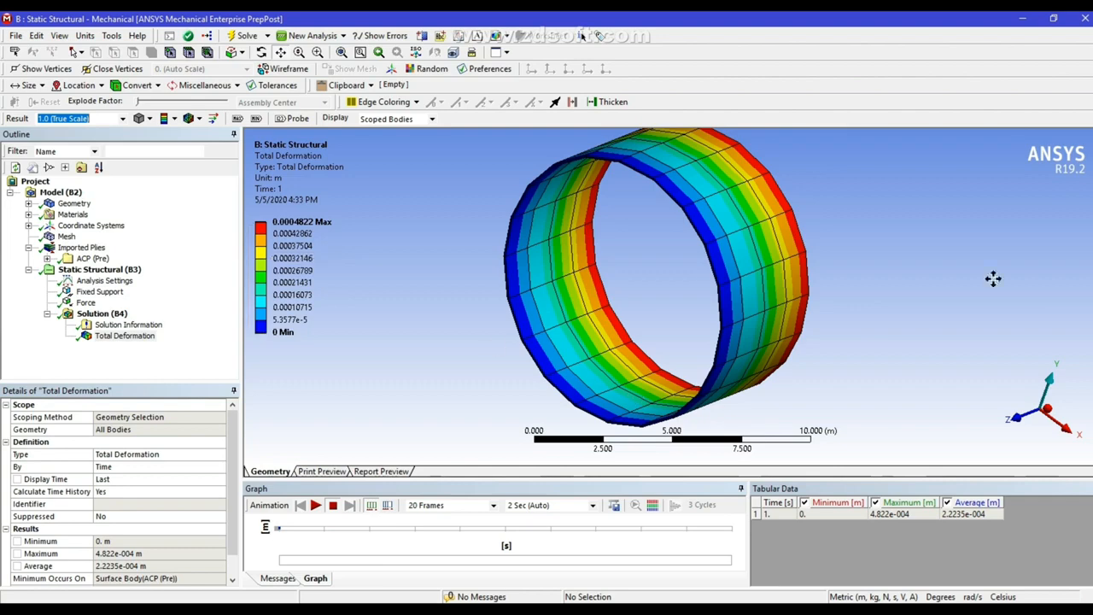
{"action": "middle_click_drag", "start_coordinate": [918, 251], "coordinate": [525, 355]}
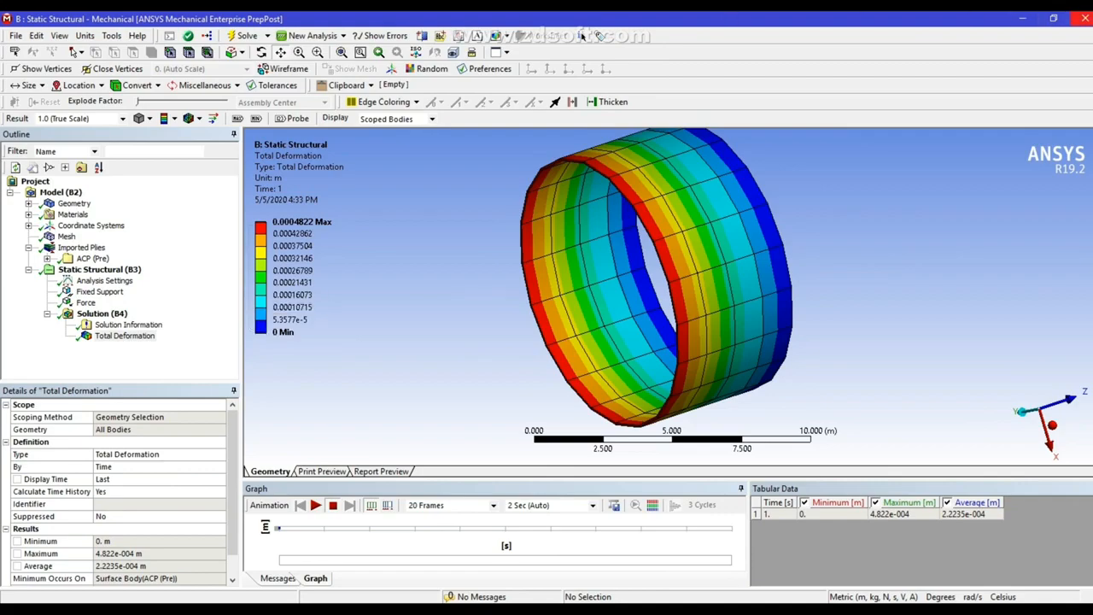
Return to Workbench and add an ACP (Post) system sharing the engineering data, geometry and model of ACP (Pre)
{"action": "left_click", "coordinate": [1023, 20]}
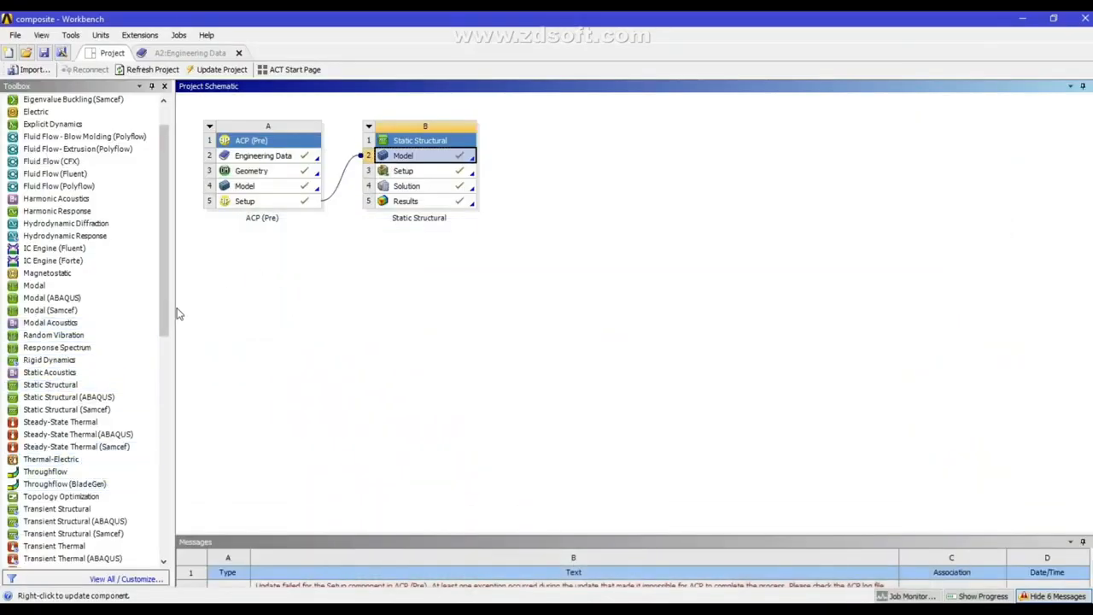
{"action": "left_click_drag", "start_coordinate": [162, 285], "coordinate": [189, 356]}
{"action": "left_click_drag", "start_coordinate": [39, 457], "coordinate": [278, 185]}
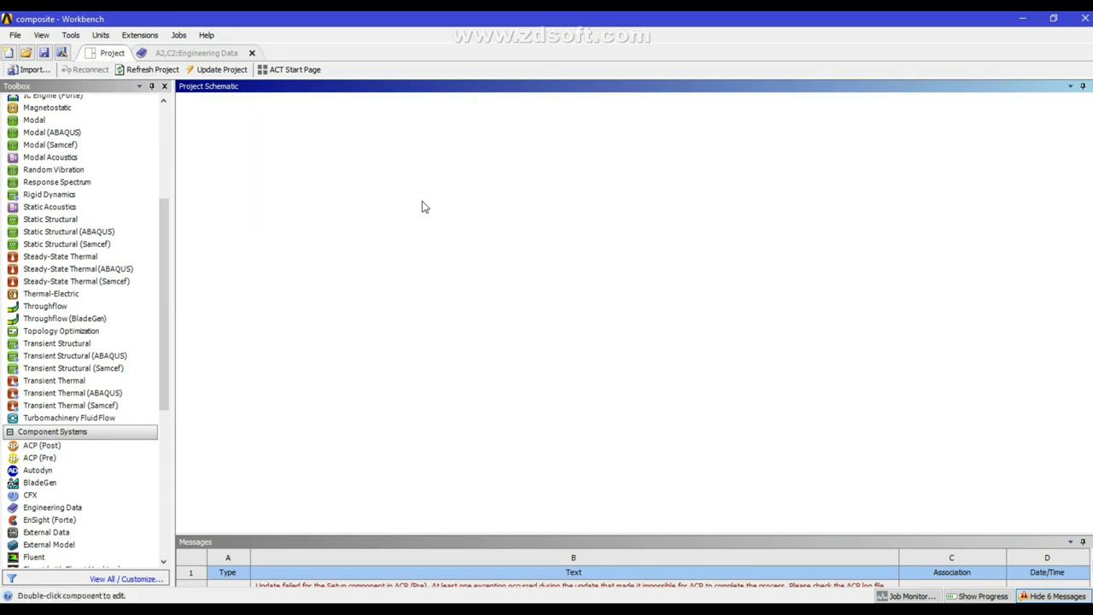
Transfer the Static Structural solution to the ACP (Post) results and update the project
{"action": "left_click", "coordinate": [420, 204]}
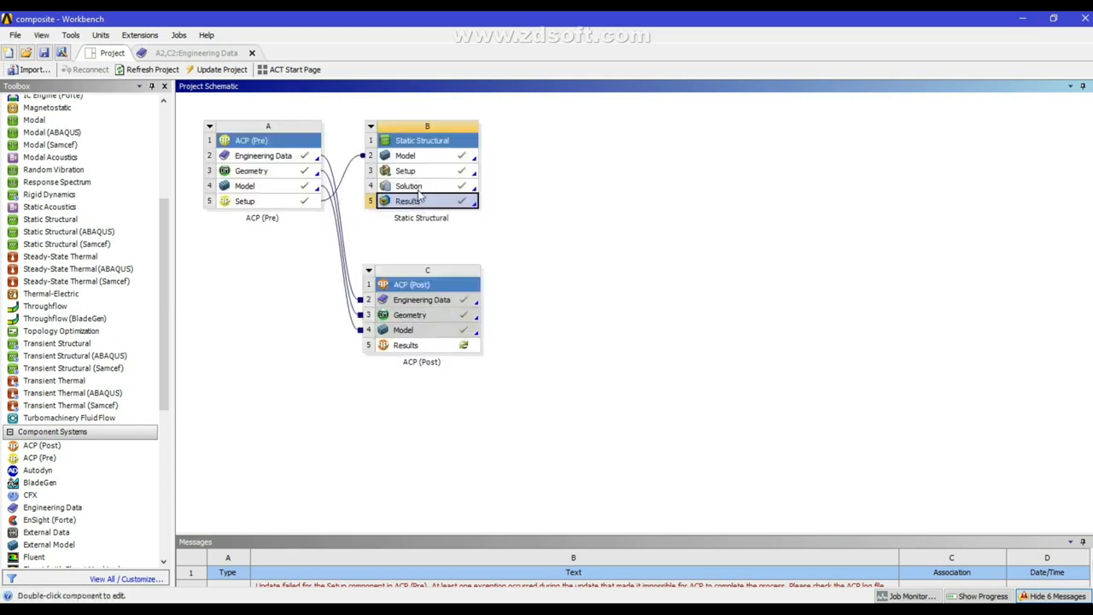
{"action": "left_click_drag", "start_coordinate": [420, 186], "coordinate": [437, 345]}
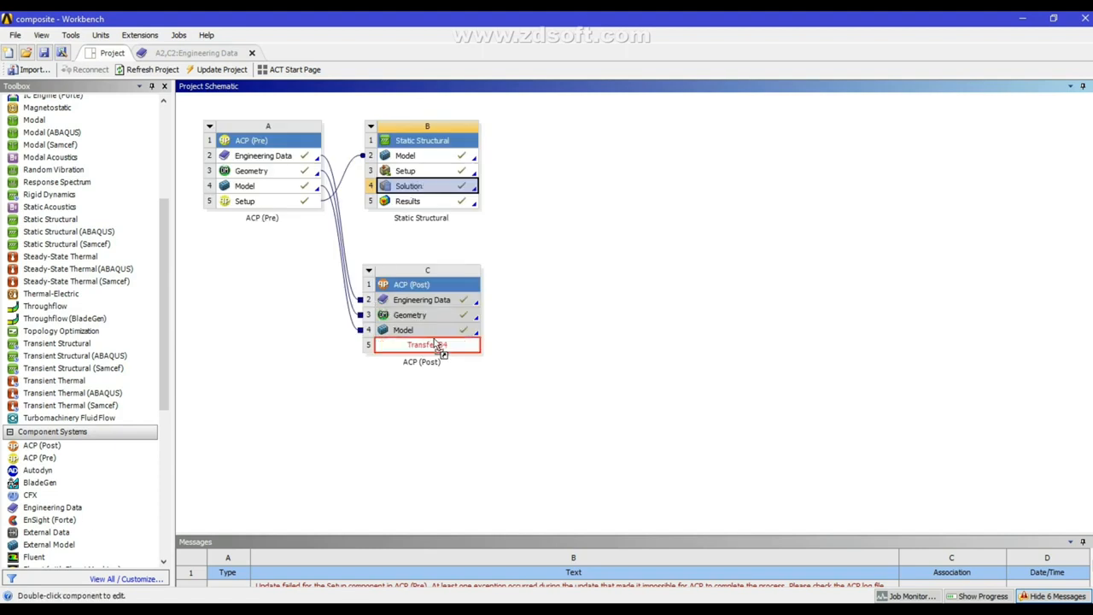
{"action": "left_click_drag", "start_coordinate": [435, 341], "coordinate": [434, 340]}
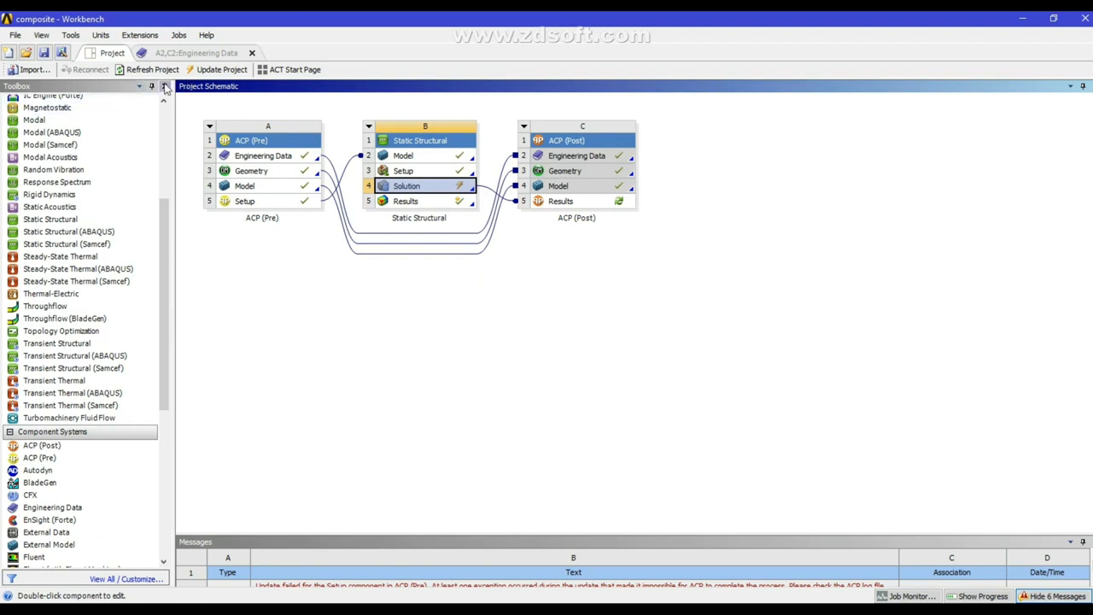
{"action": "left_click", "coordinate": [214, 74]}
Open the ACP (Post) results and create a deformation result under Solution 1 for All_Elements with the usum component
{"action": "double_click", "coordinate": [577, 202]}
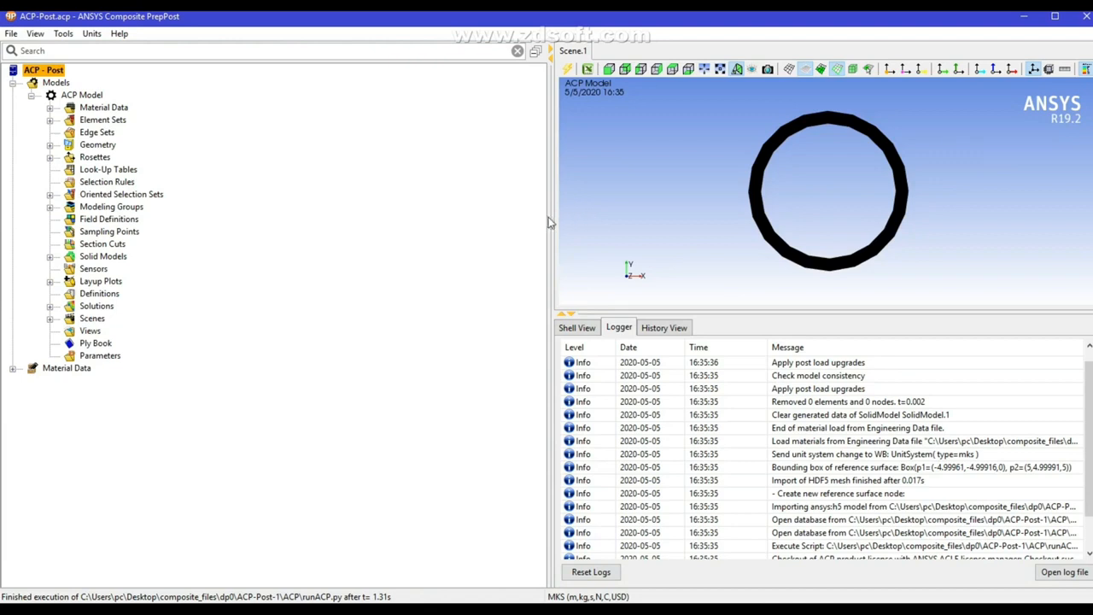
{"action": "left_click", "coordinate": [50, 305]}
{"action": "right_click", "coordinate": [110, 319]}
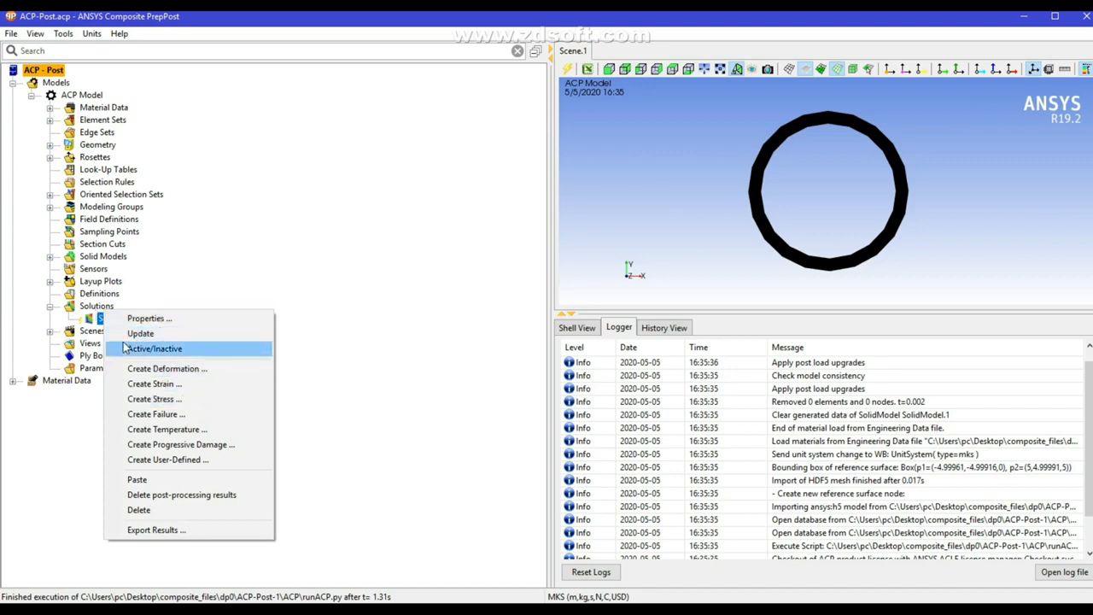
{"action": "left_click", "coordinate": [167, 370]}
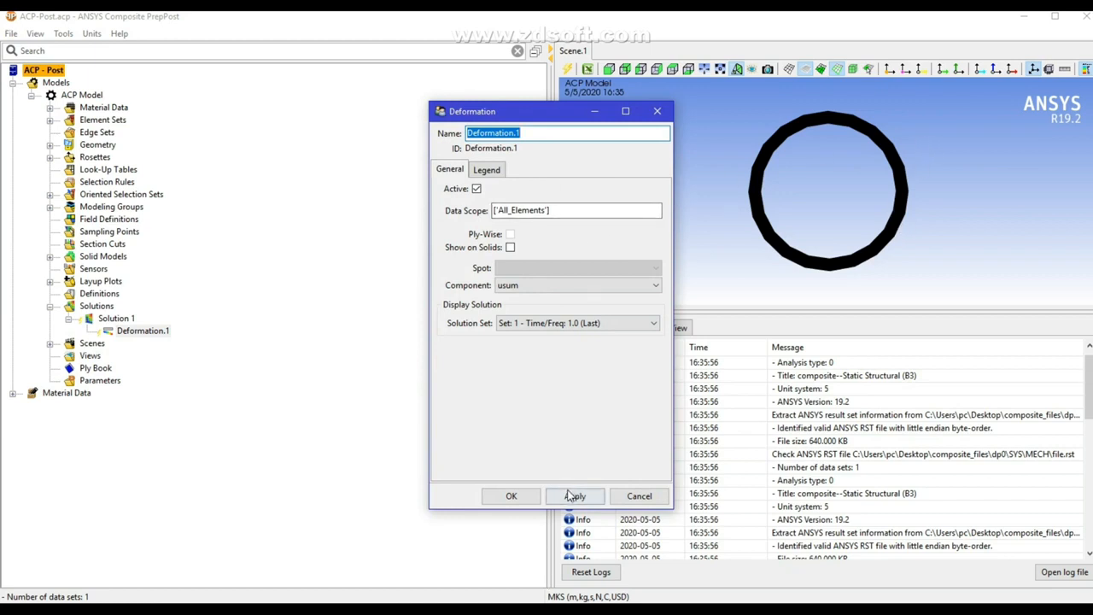
{"action": "left_click", "coordinate": [512, 496]}
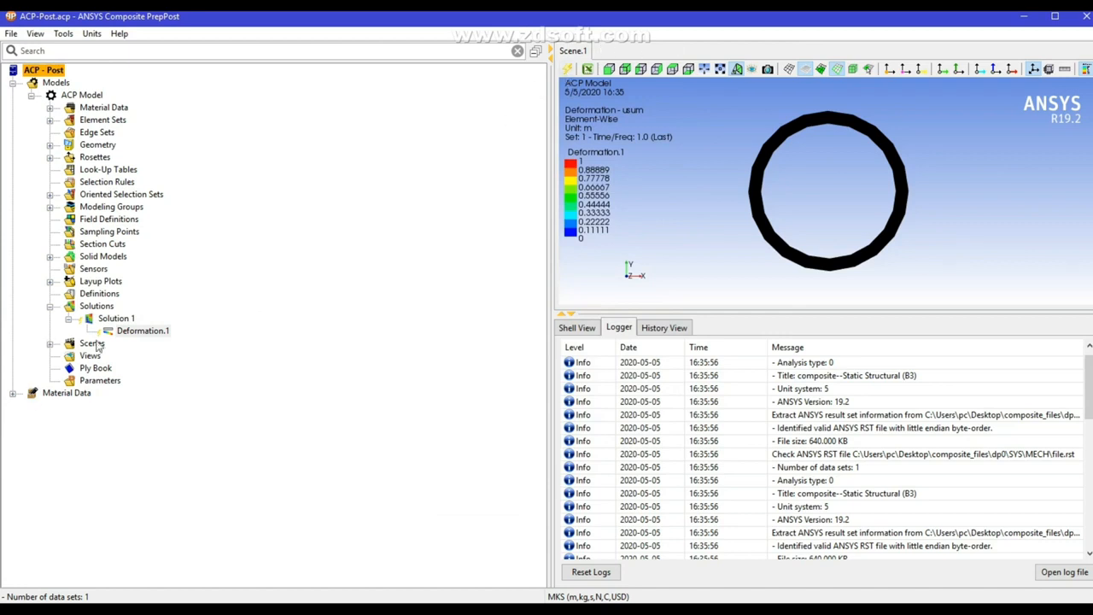
Update the deformation result in ACP (Post), move its legend clear of the result text and examine the ring's contours
{"action": "left_click", "coordinate": [140, 331]}
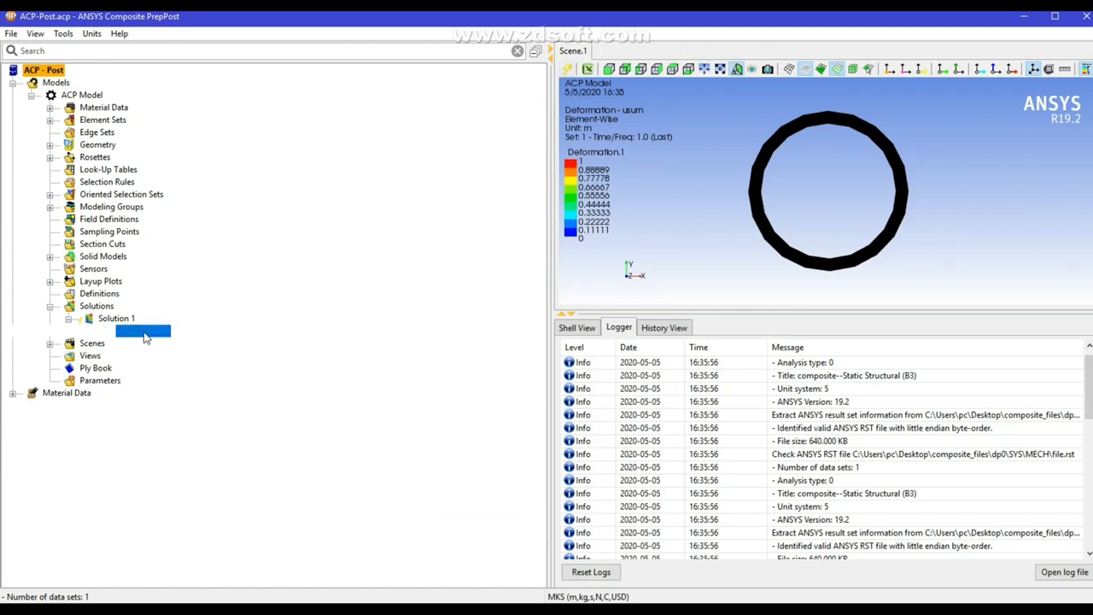
{"action": "left_click", "coordinate": [570, 70]}
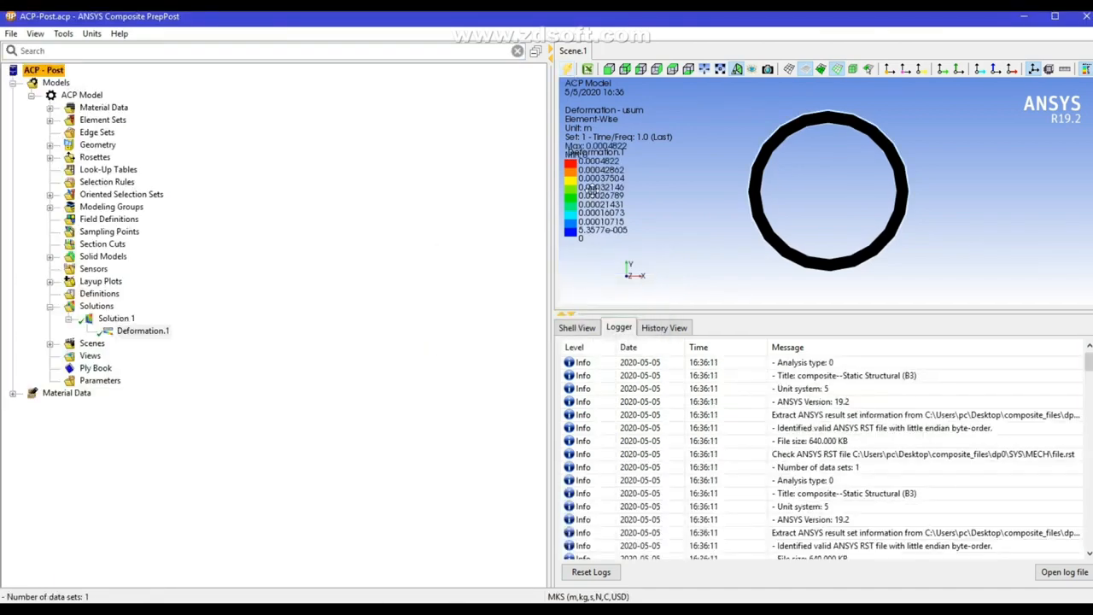
{"action": "left_click_drag", "start_coordinate": [589, 188], "coordinate": [592, 214]}
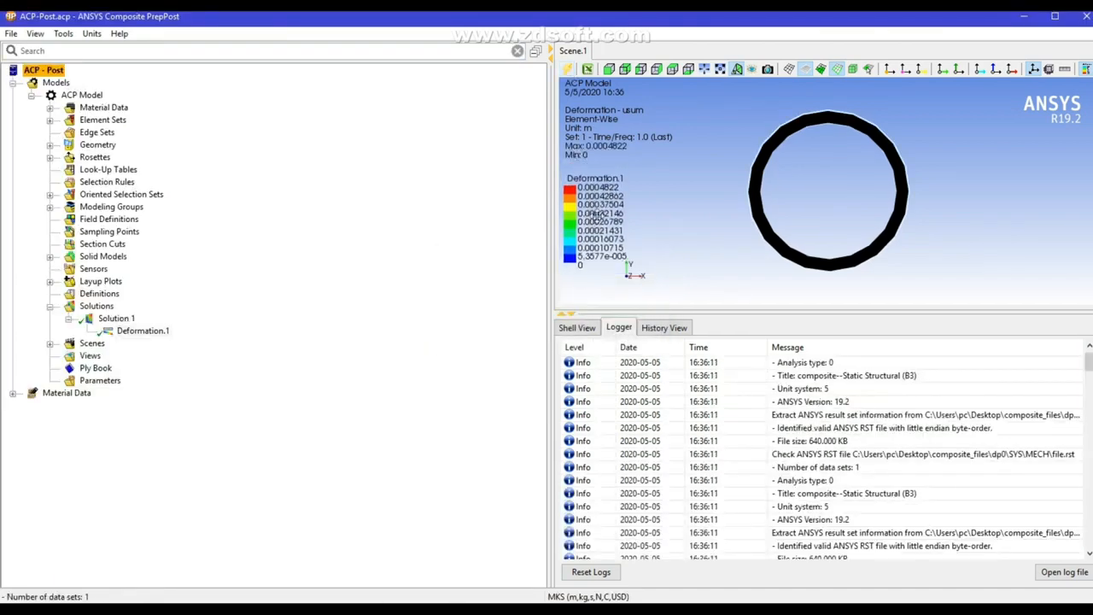
{"action": "left_click_drag", "start_coordinate": [986, 165], "coordinate": [389, 232]}
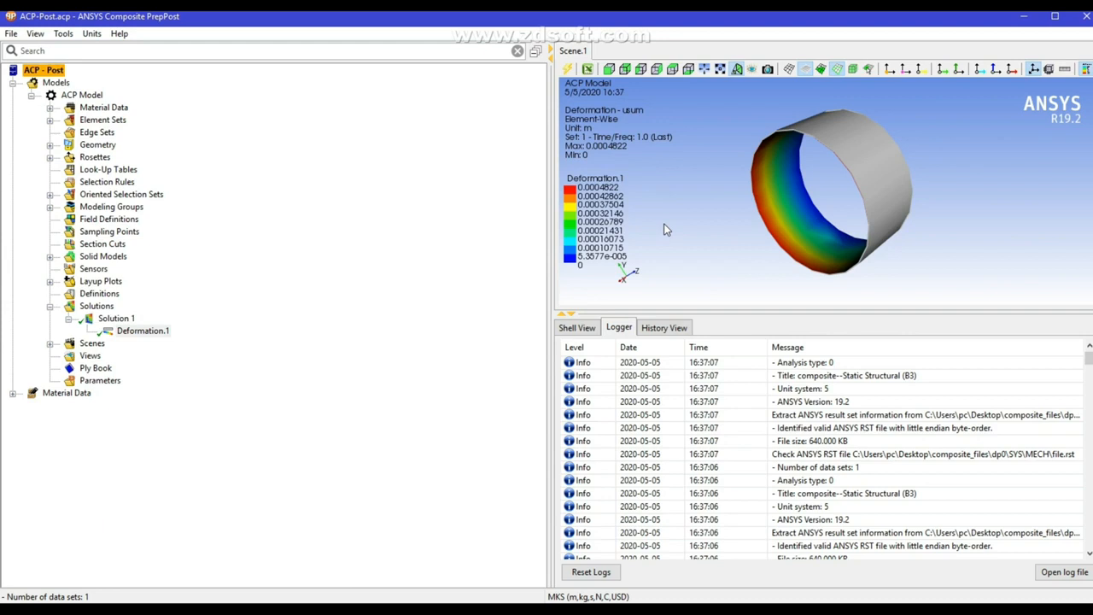
Switch back to Mechanical and play the animation of the total deformation result
{"action": "right_click", "coordinate": [119, 321]}
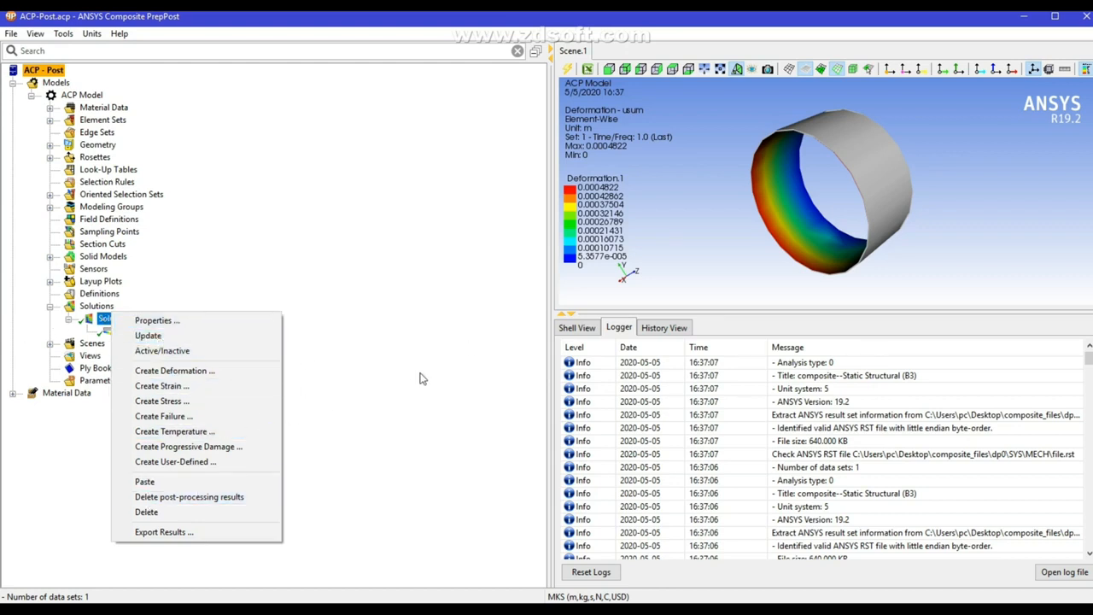
{"action": "left_click", "coordinate": [387, 337]}
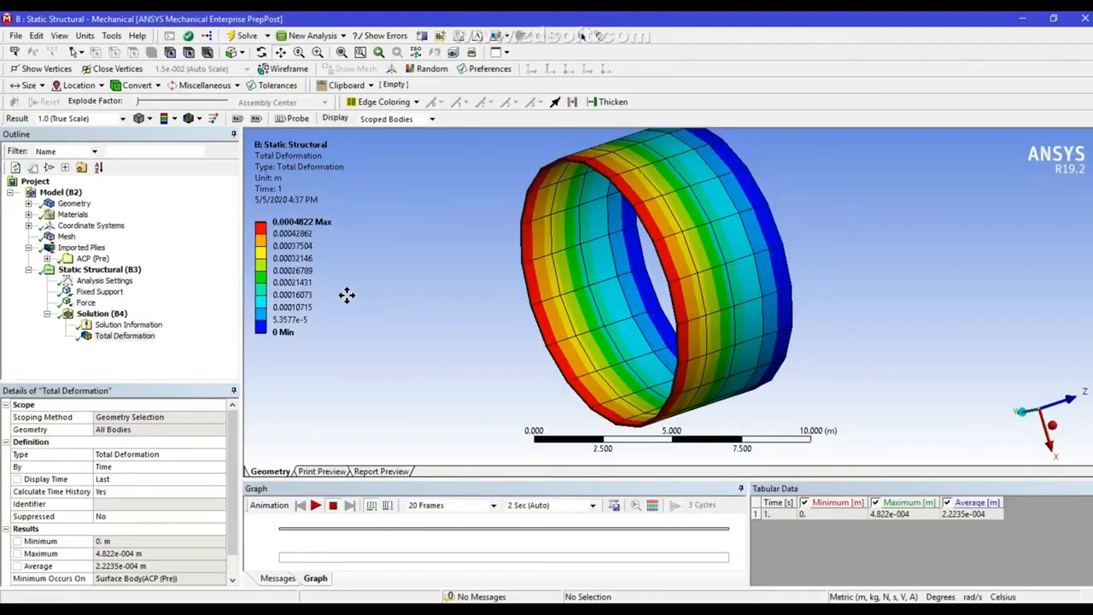
{"action": "left_click", "coordinate": [316, 505]}
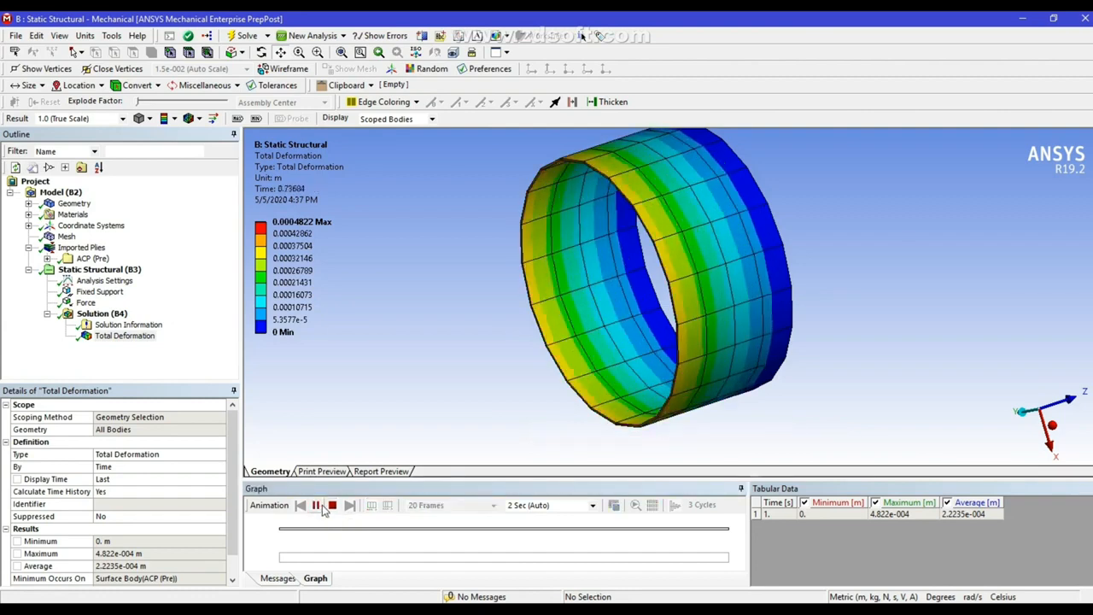